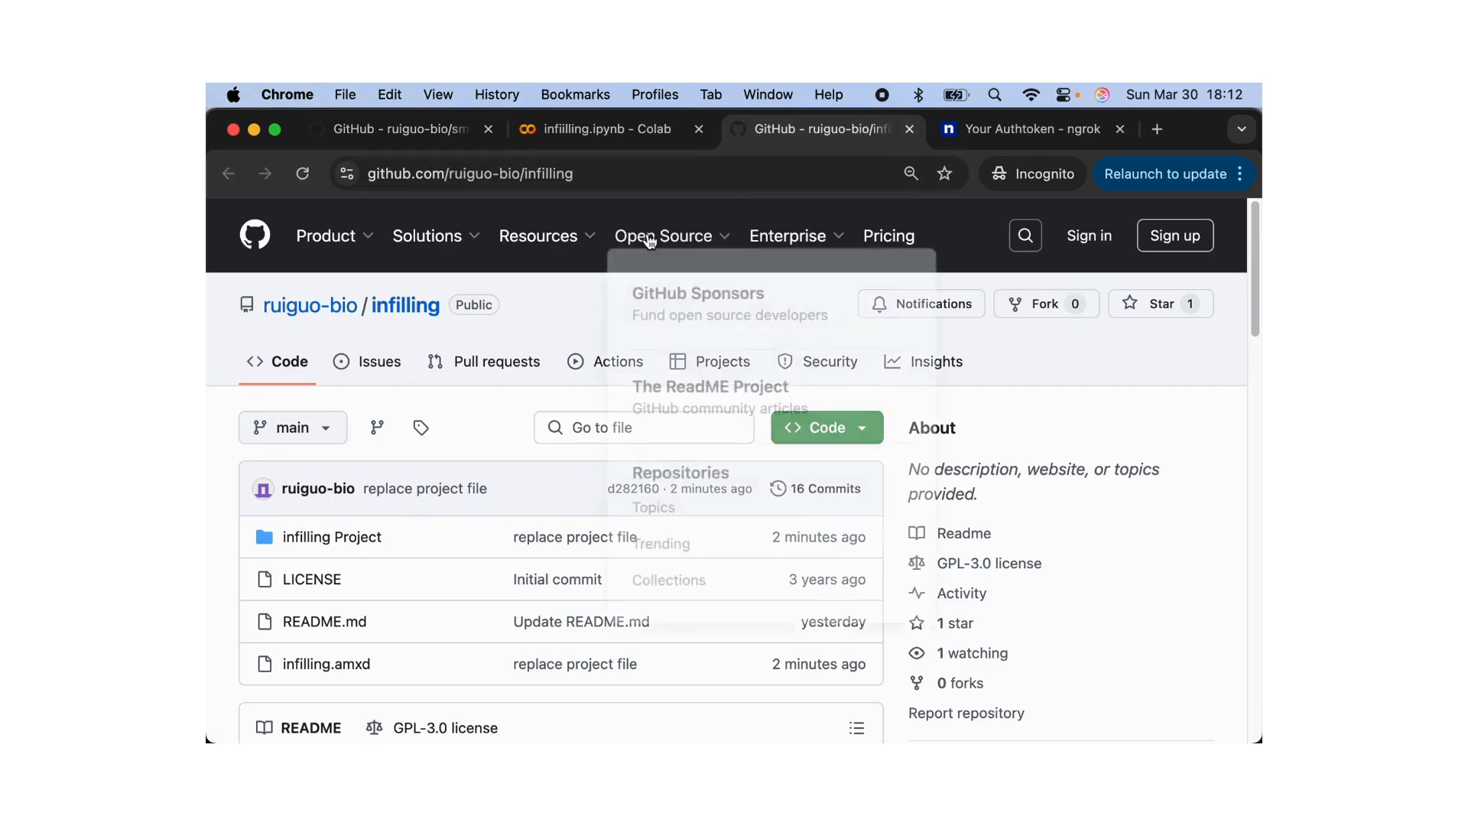
Look over the infilling repository on GitHub, including its file list, code download options and README
scroll(511, 497, "down", 2)
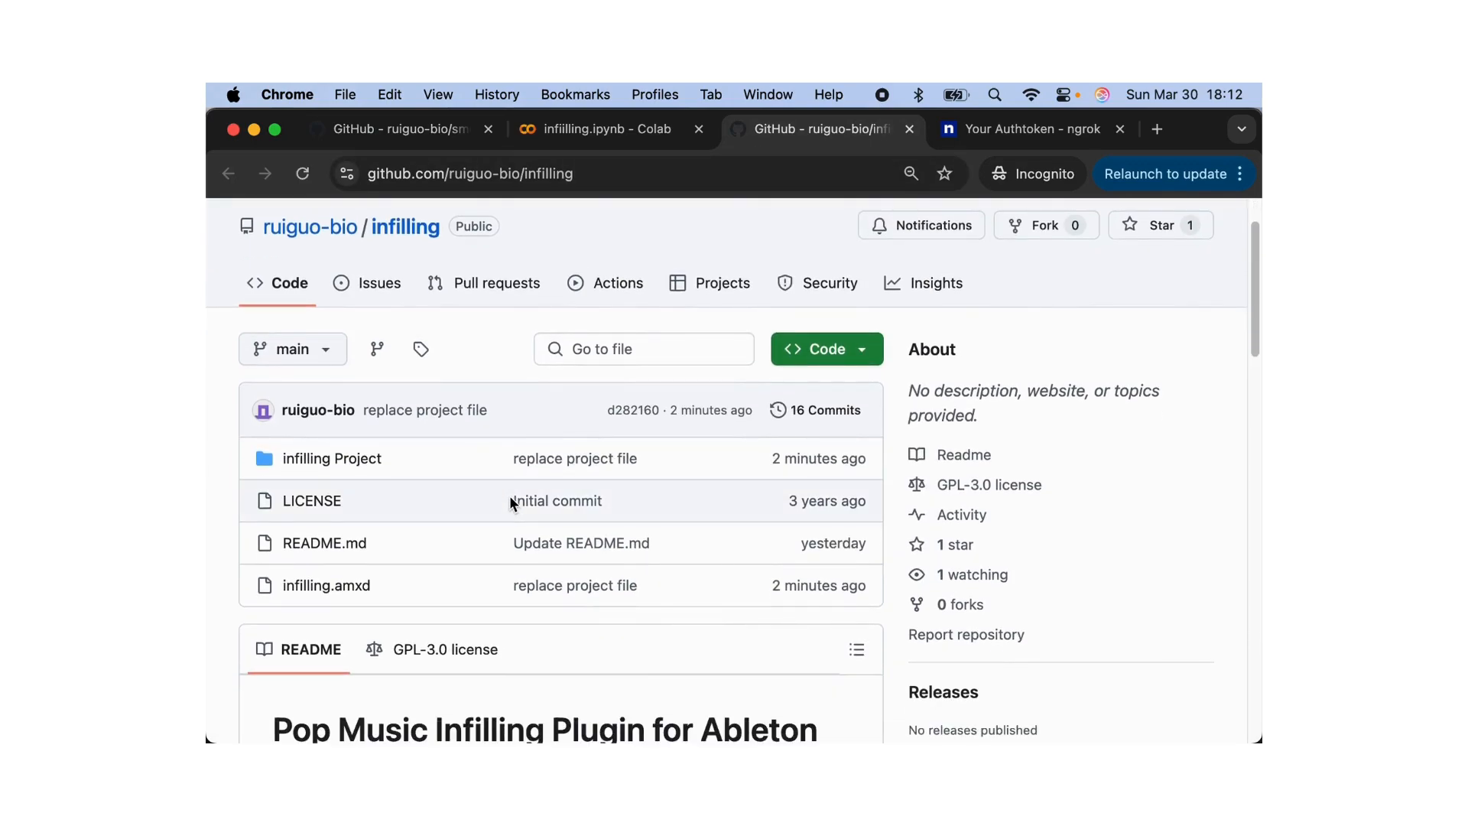
scroll(497, 484, "down", 1)
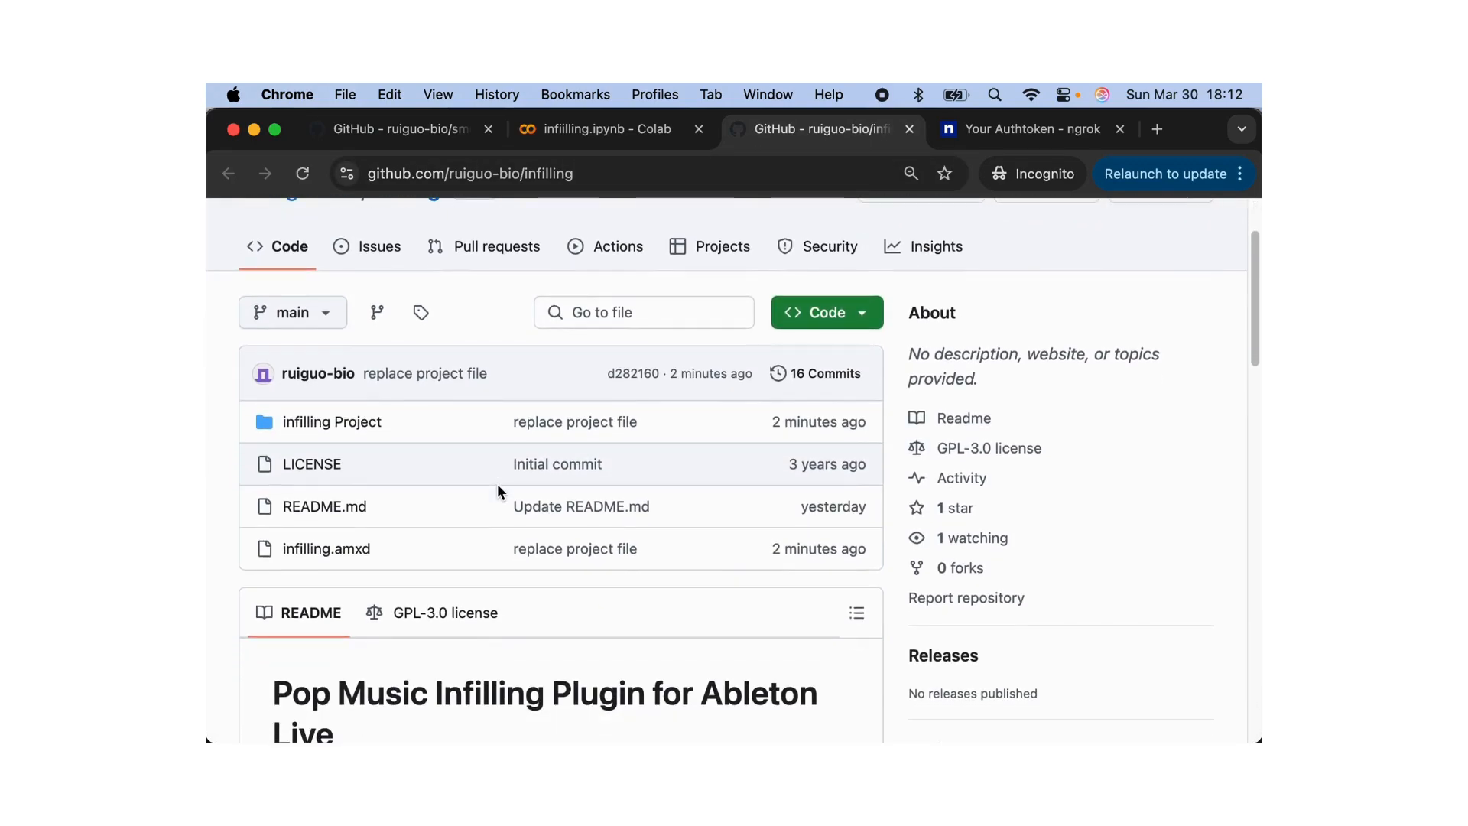
left_click(860, 316)
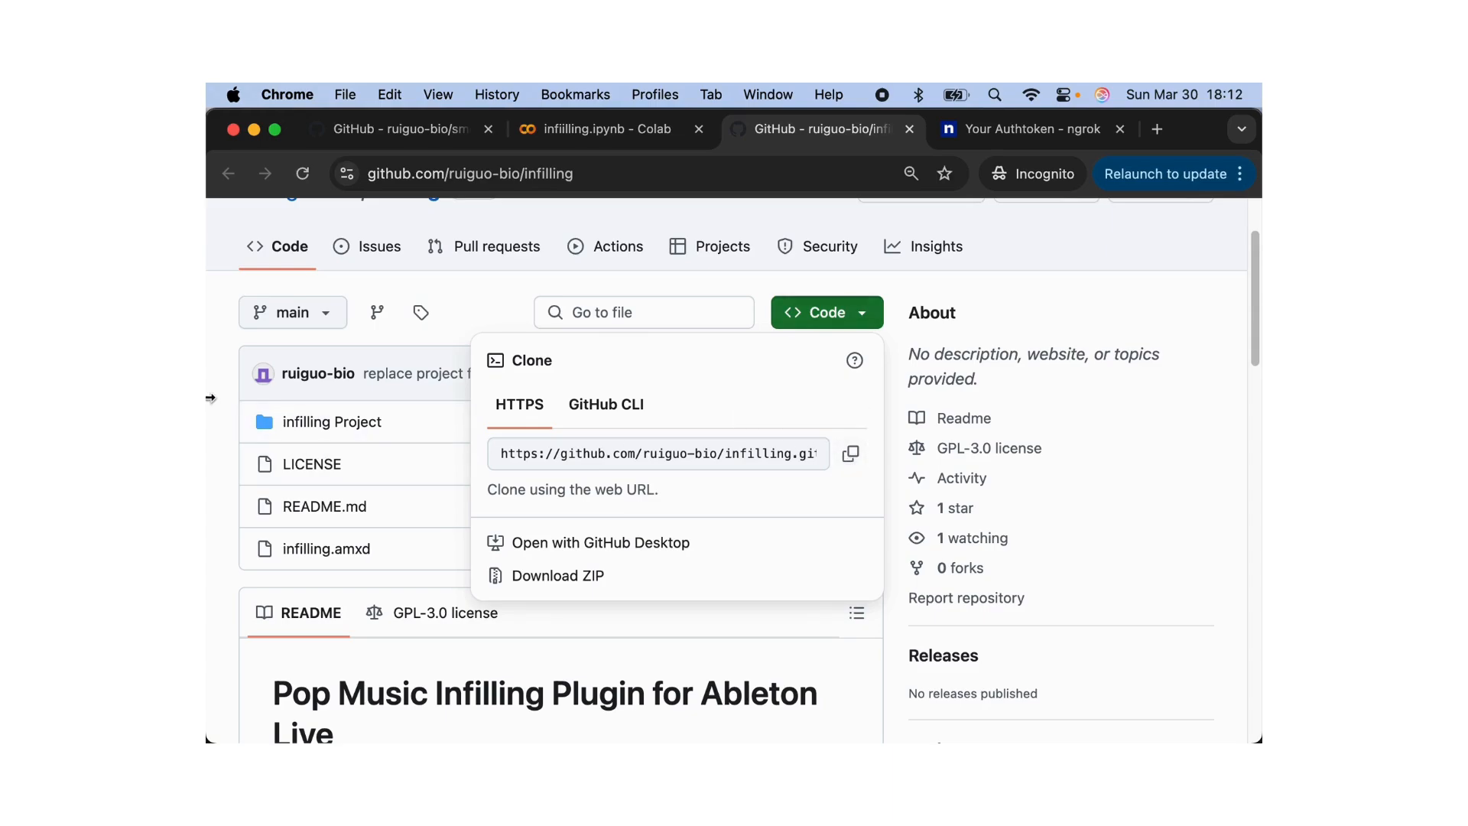
left_click(218, 398)
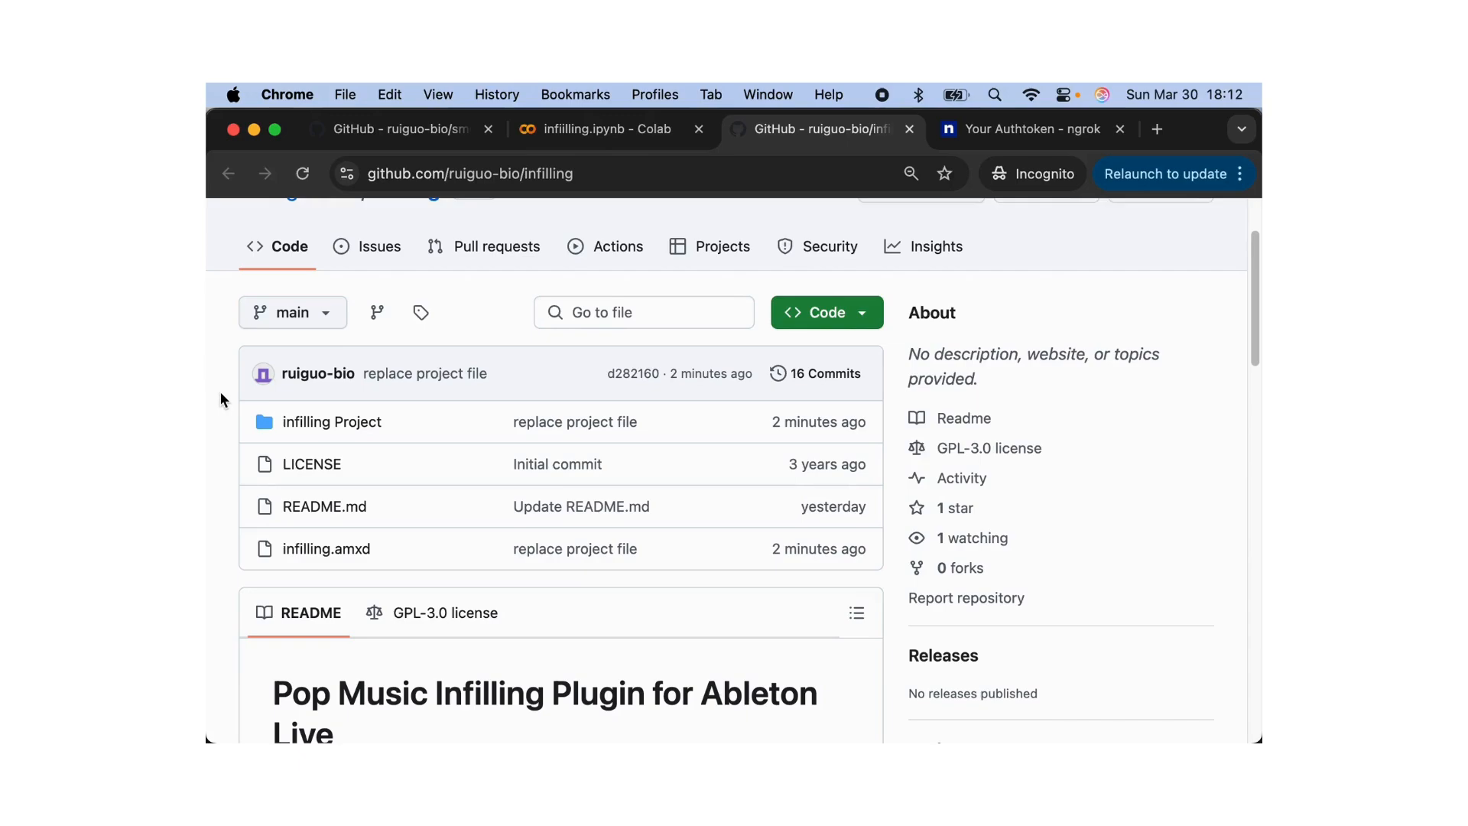
scroll(220, 394, "down", 5)
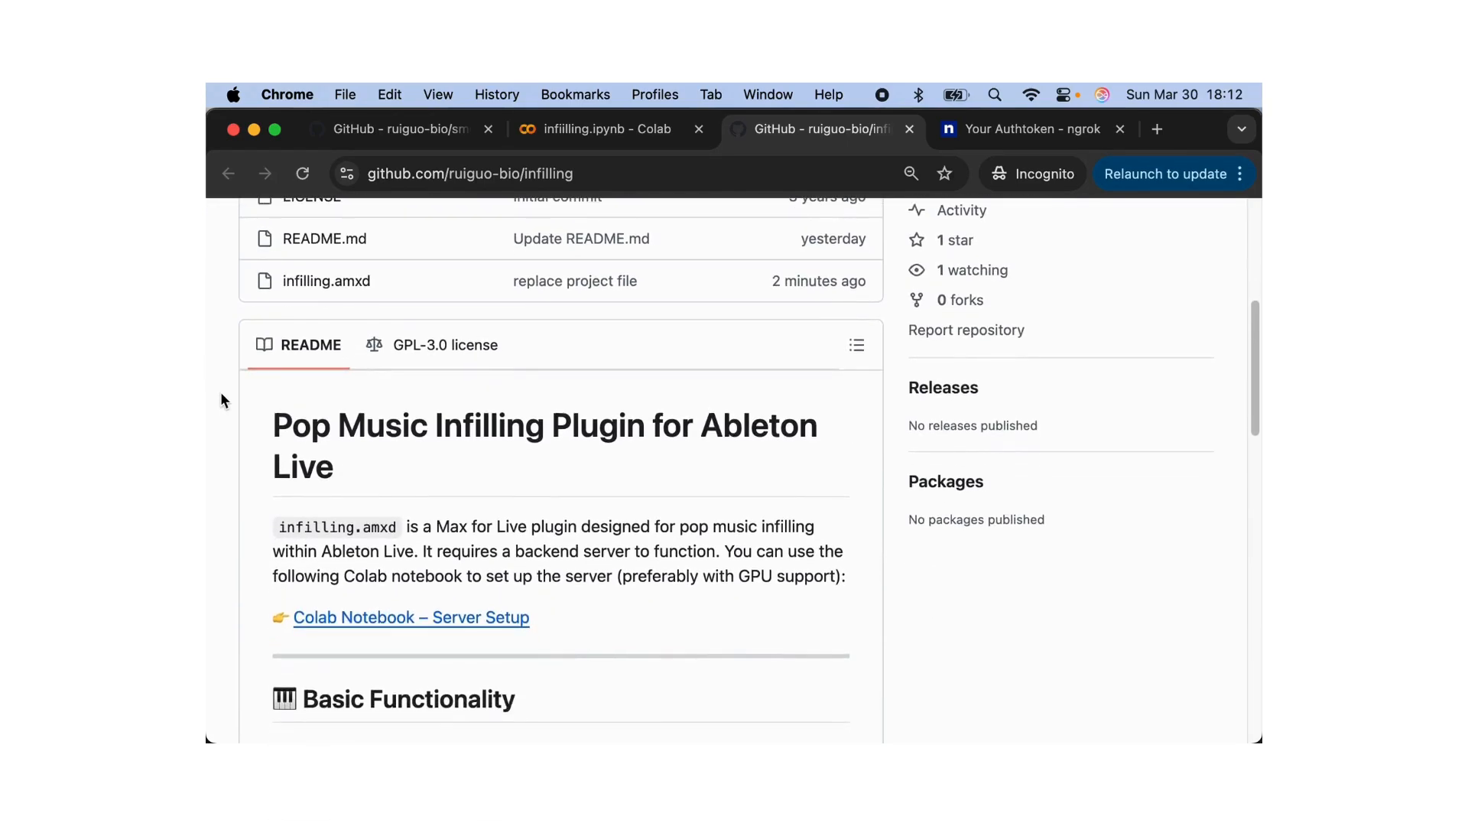
scroll(221, 393, "up", 5)
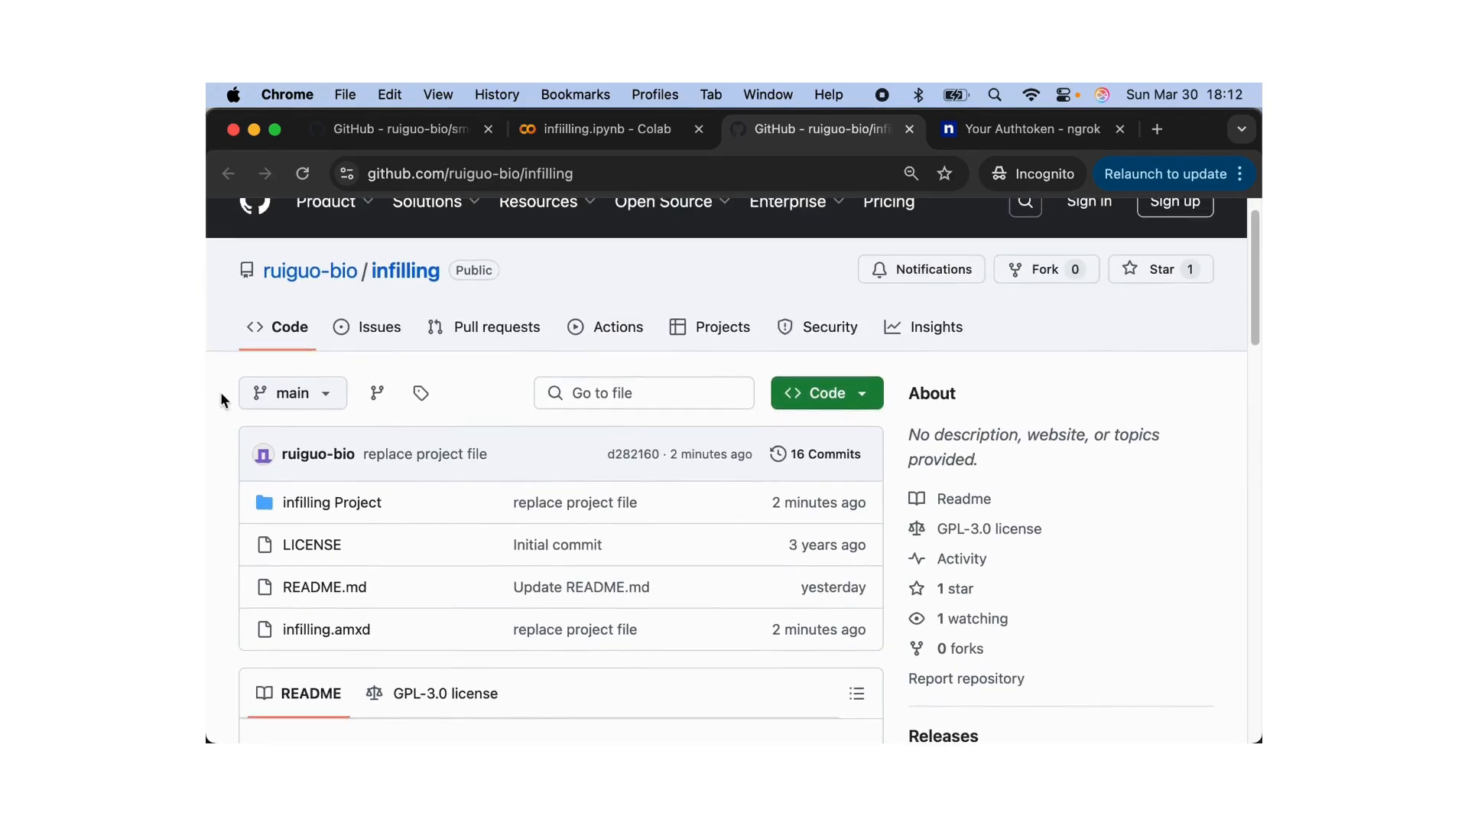
scroll(220, 398, "up", 1)
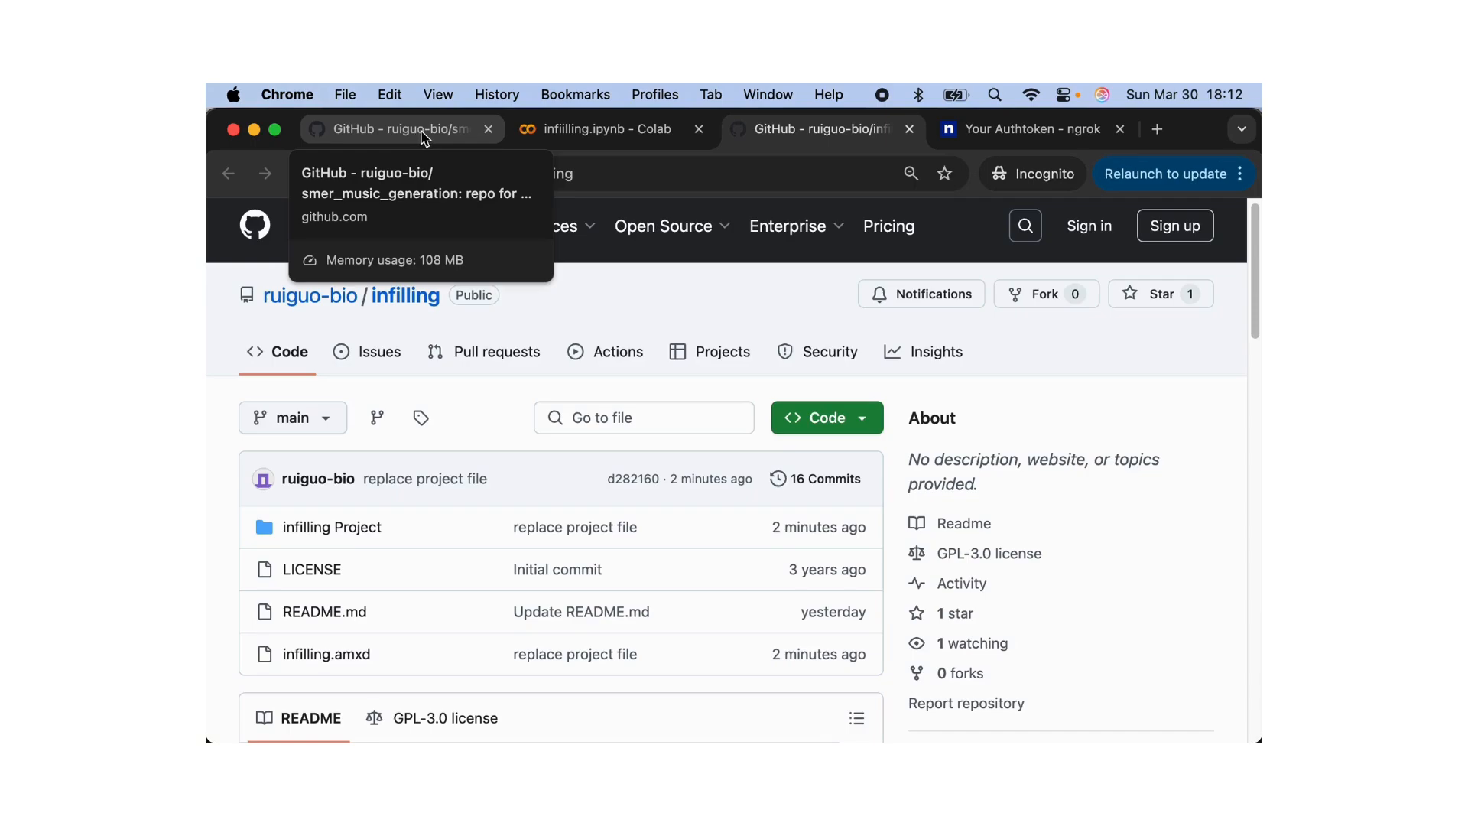
Switch to Finder and open the Live set inside the infilling Project folder in Ableton Live
key("super+Tab")
key("super+Tab")
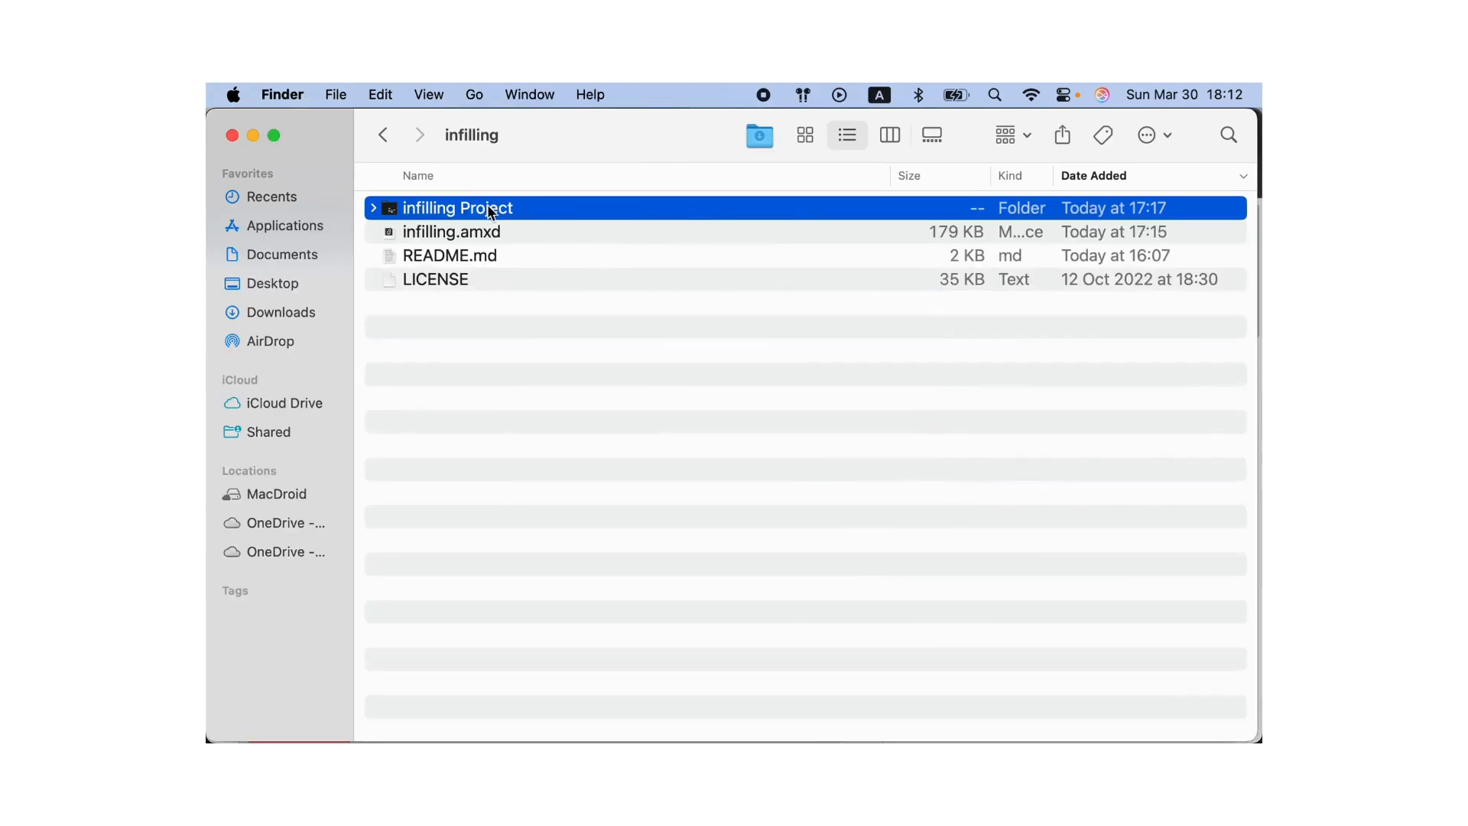
double_click(490, 208)
double_click(488, 208)
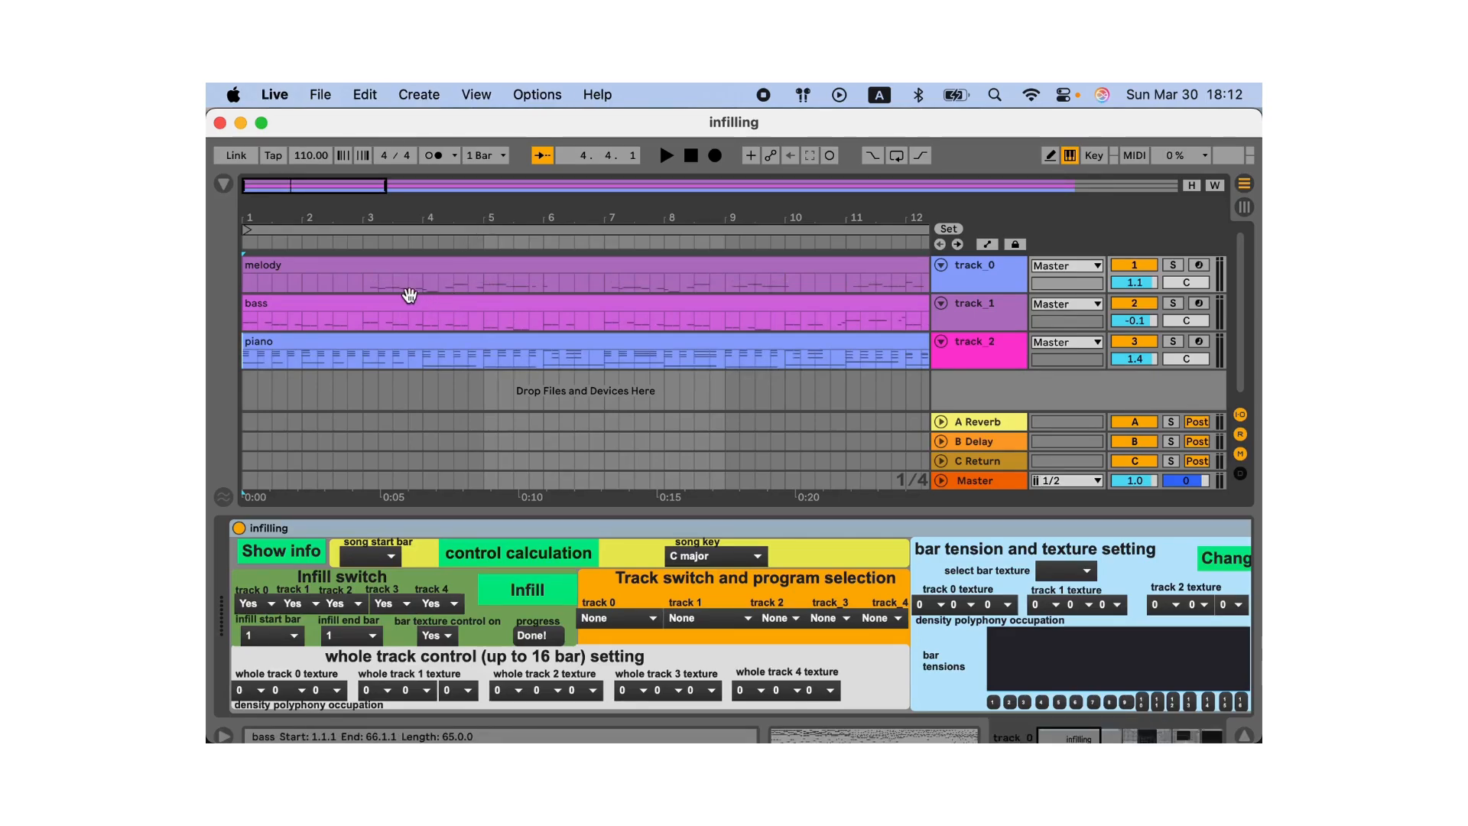
Switch to the infiilling.ipynb Colab notebook in Chrome and run the cell that mounts Google Drive
key("super+Tab")
key("super+Tab")
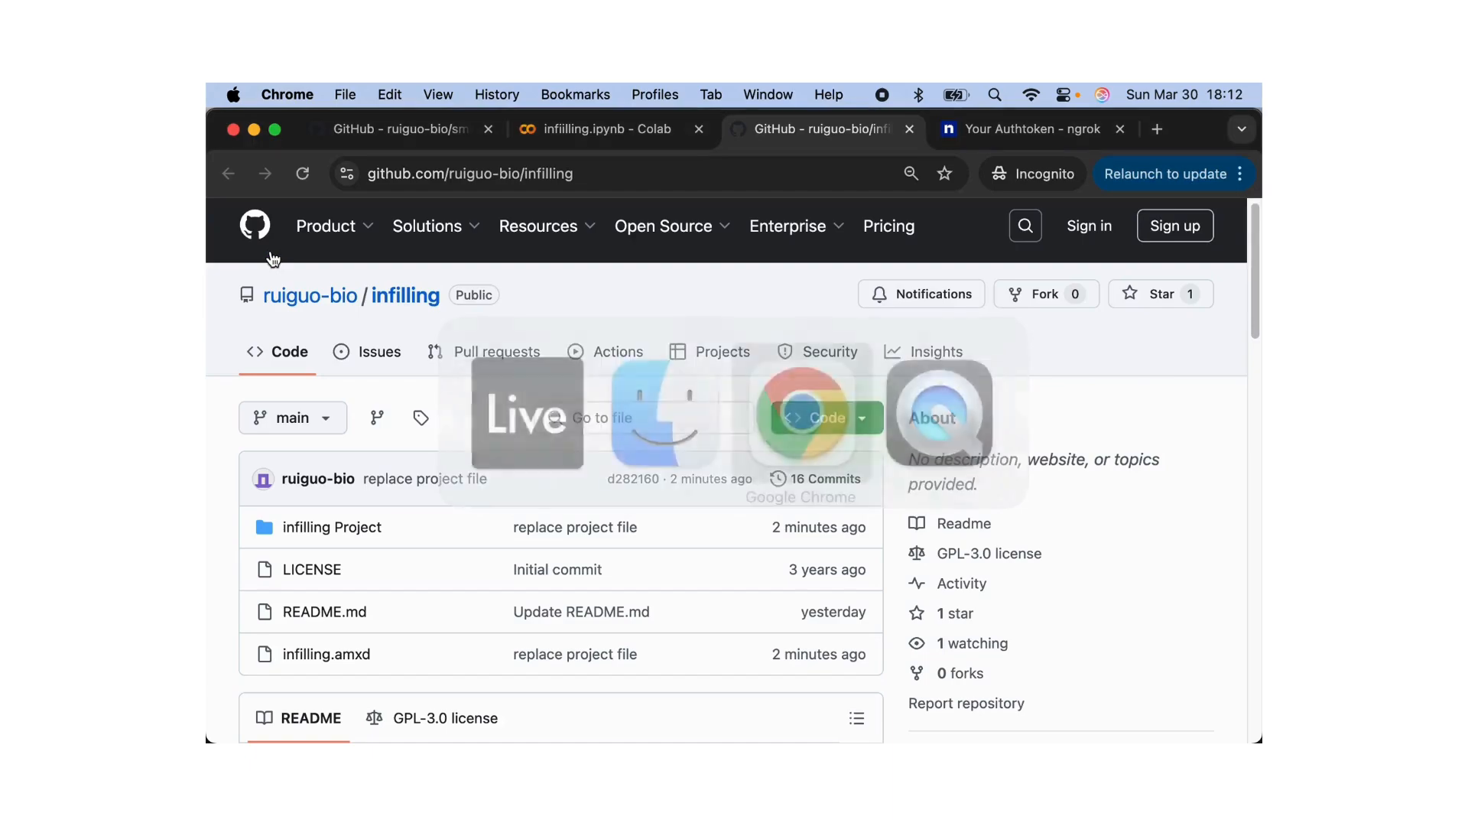
left_click(589, 139)
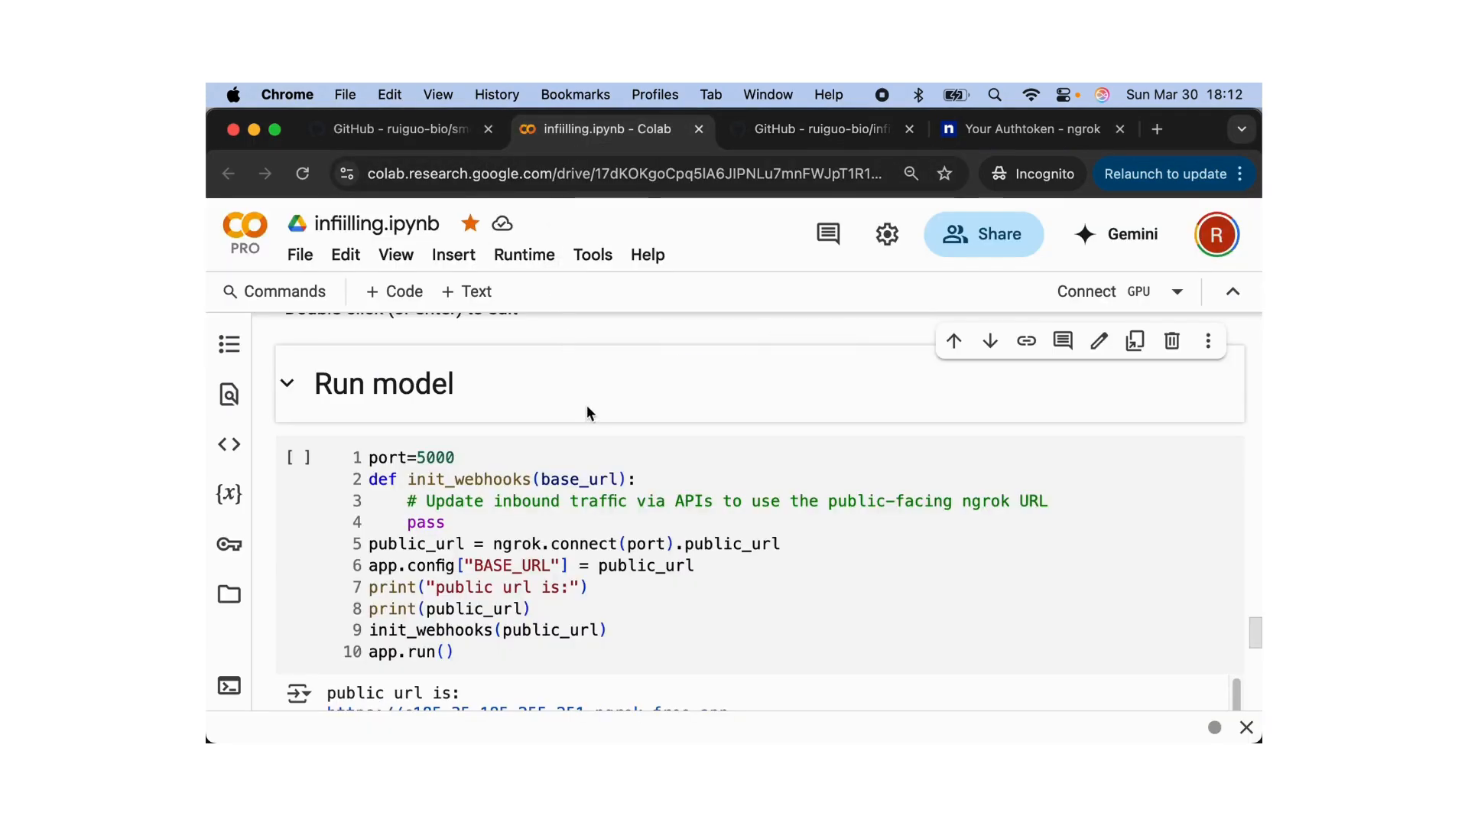
scroll(587, 413, "up", 20)
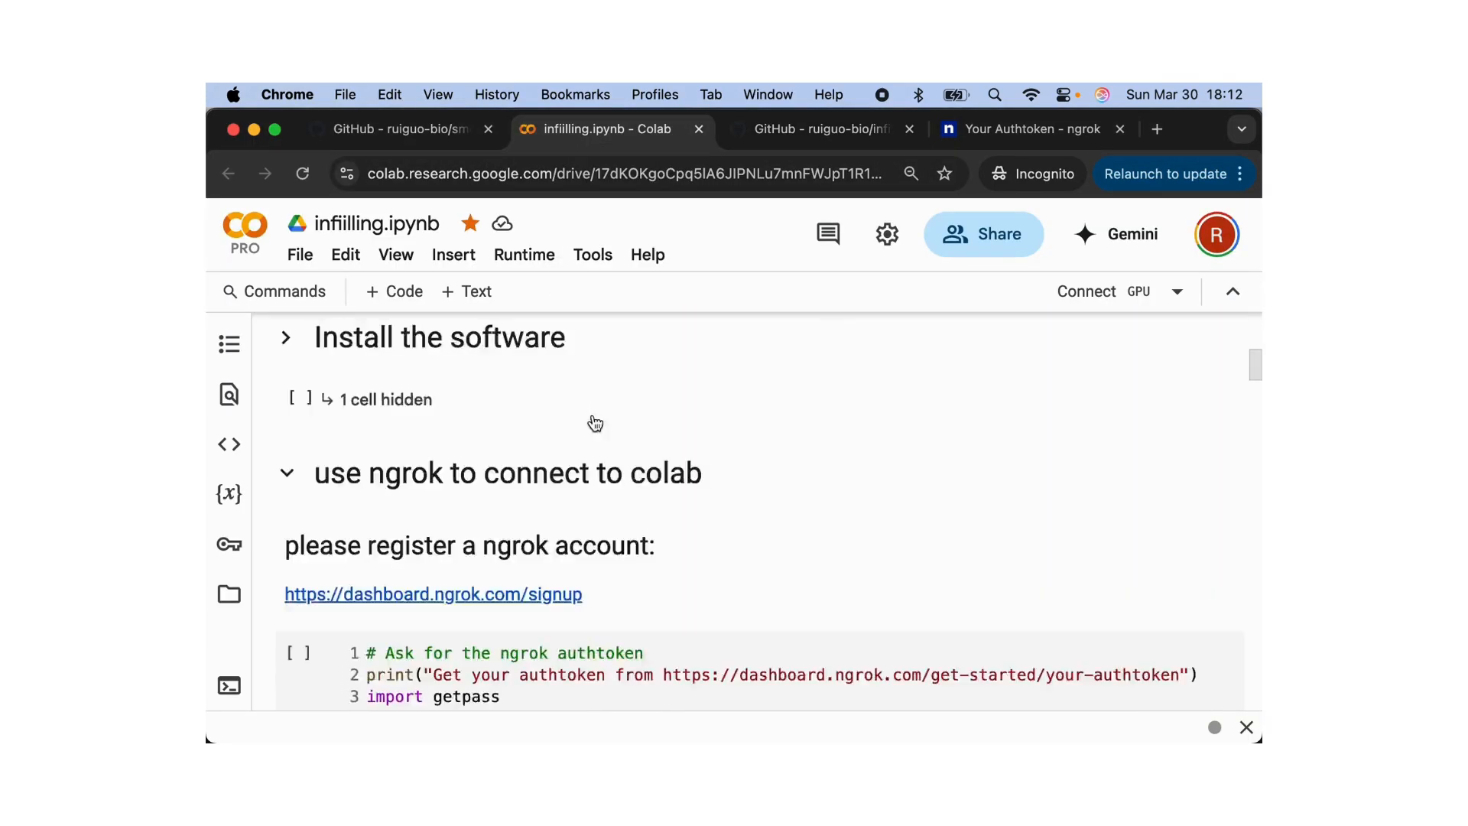
scroll(593, 419, "up", 10)
left_click(298, 454)
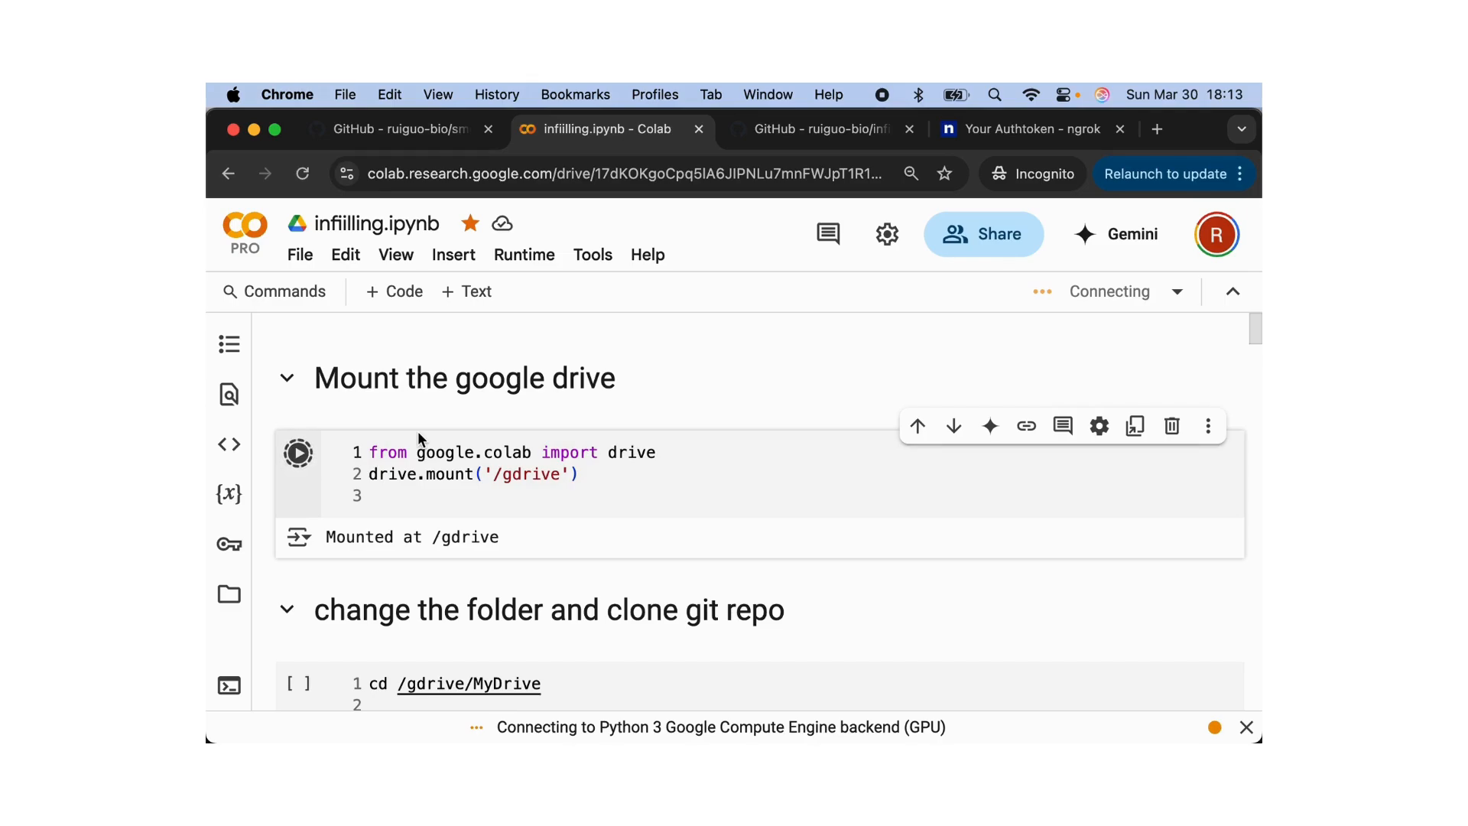
left_click(1176, 291)
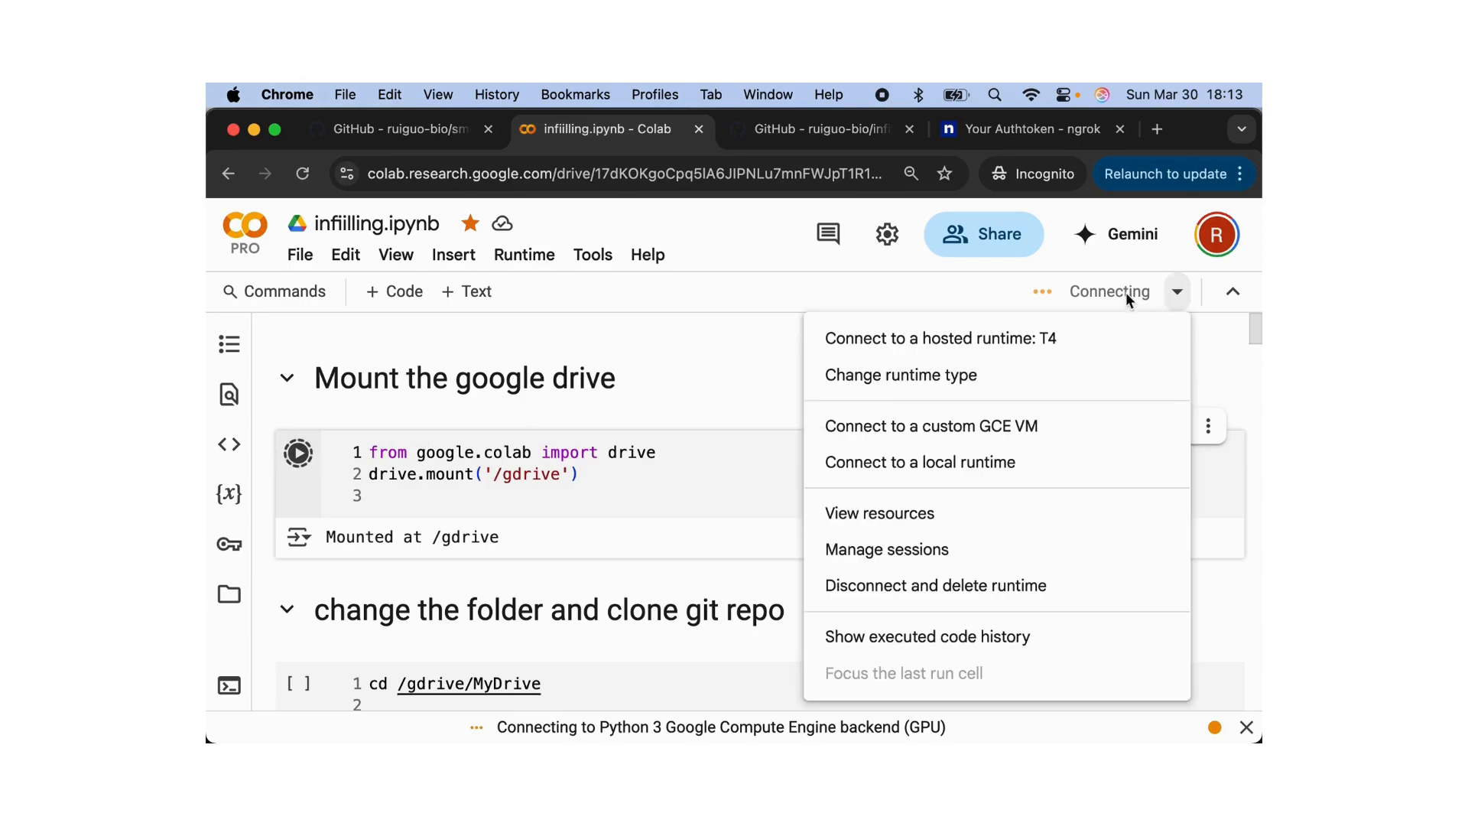
left_click(715, 345)
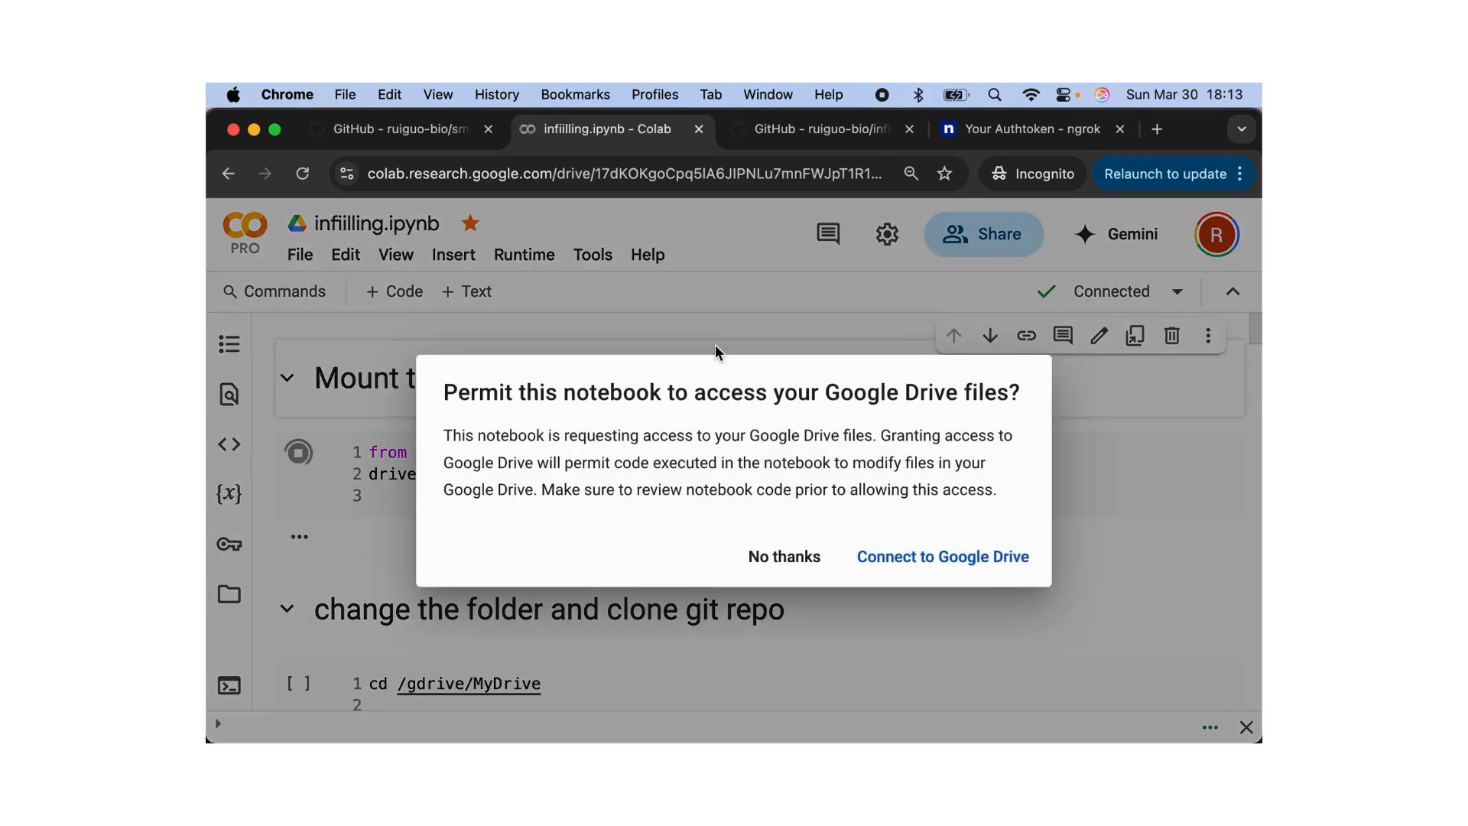
Grant the notebook access to Google Drive by choosing the Google account and approving the consent requests
left_click(957, 557)
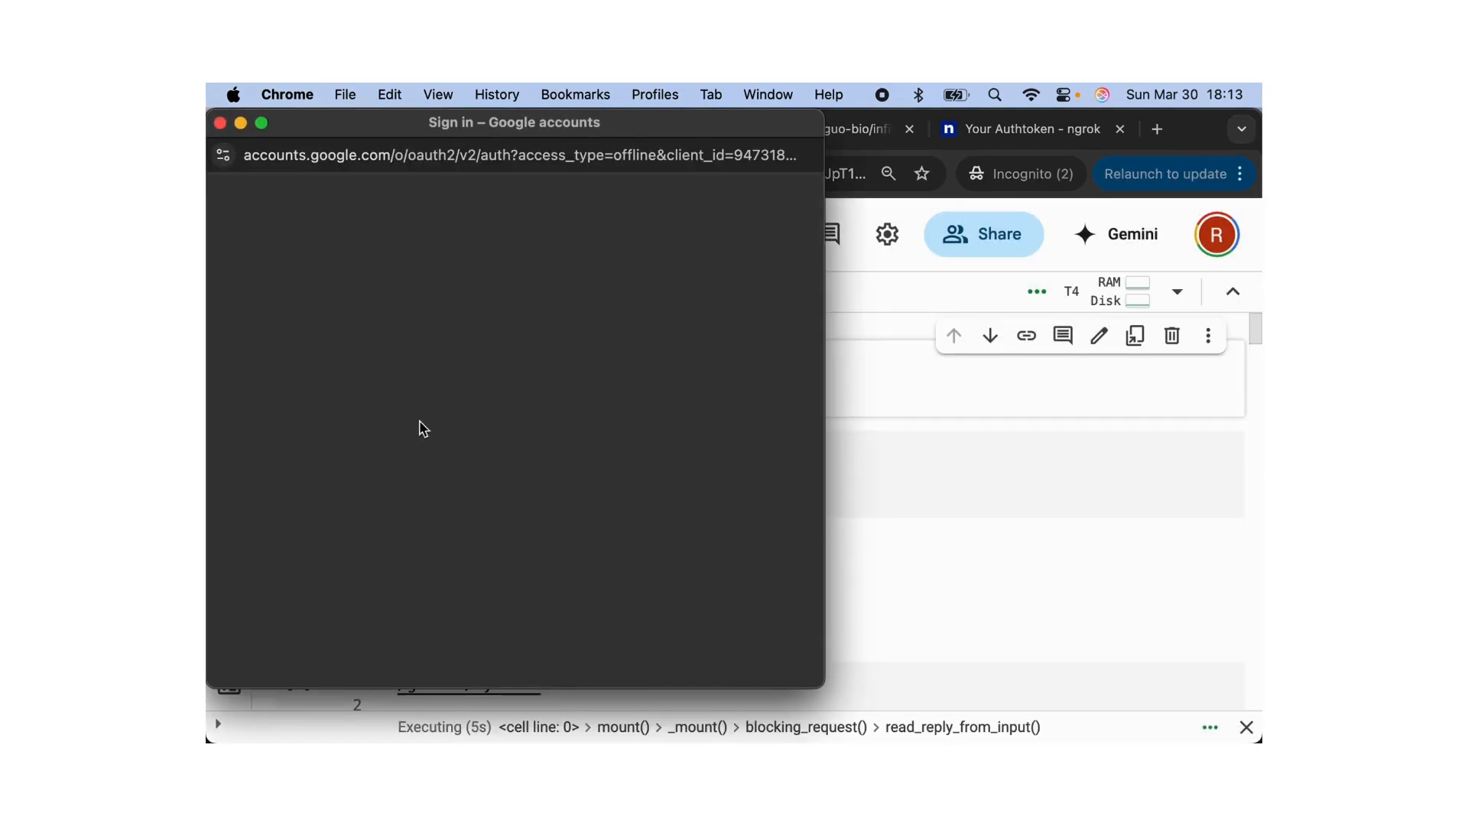
left_click(451, 535)
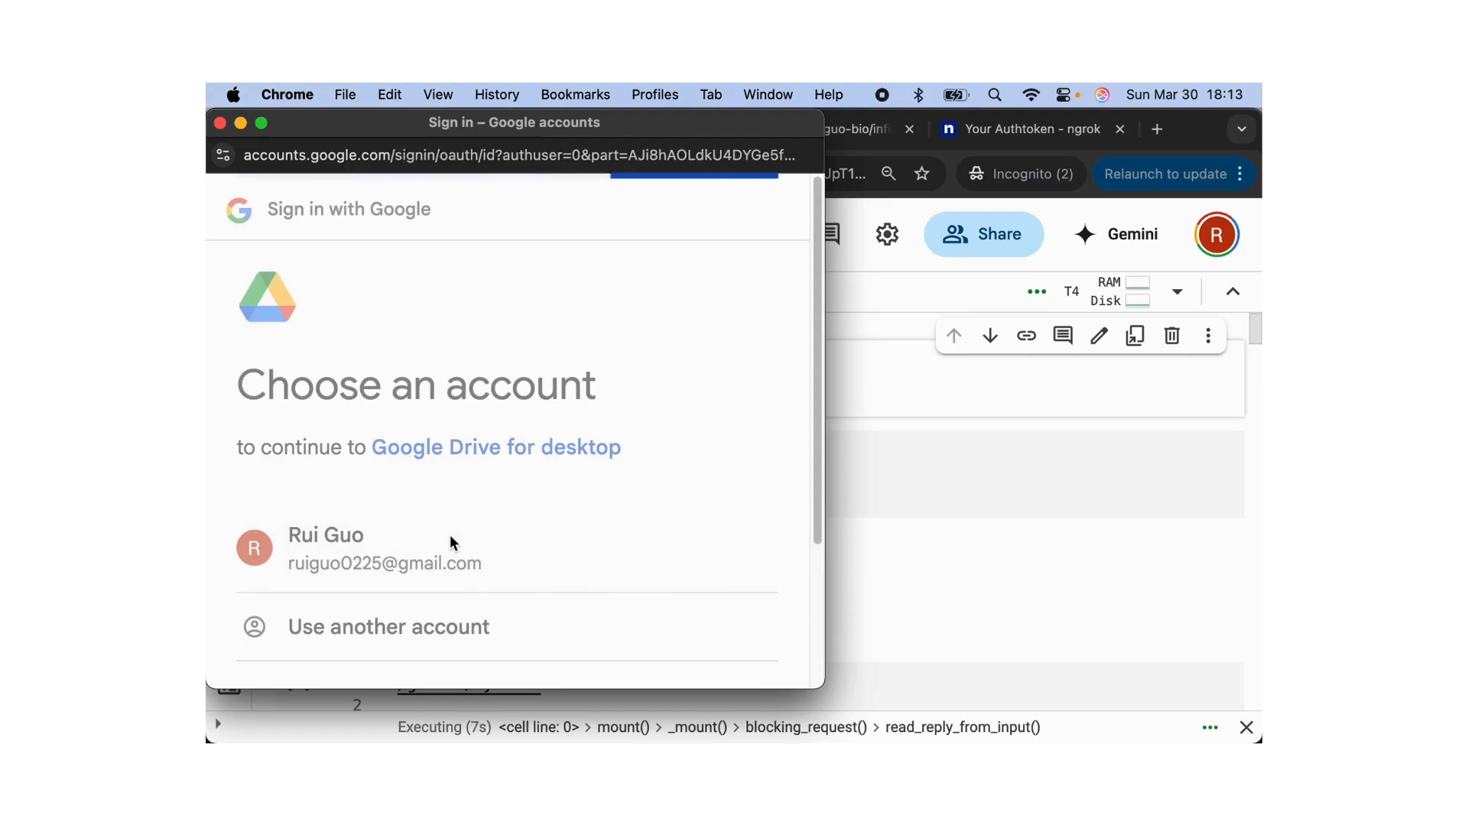
scroll(558, 509, "down", 5)
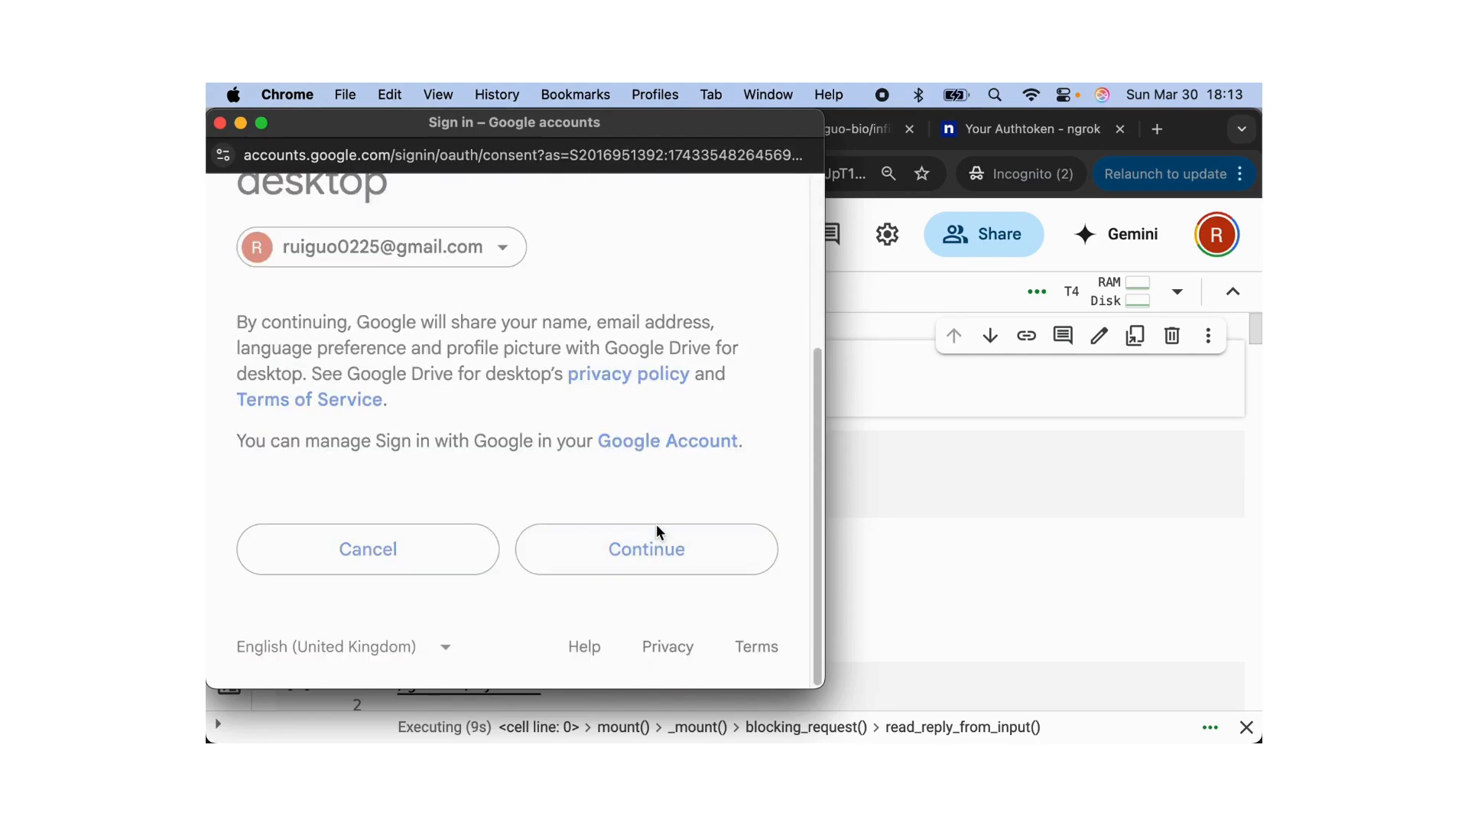
left_click(656, 527)
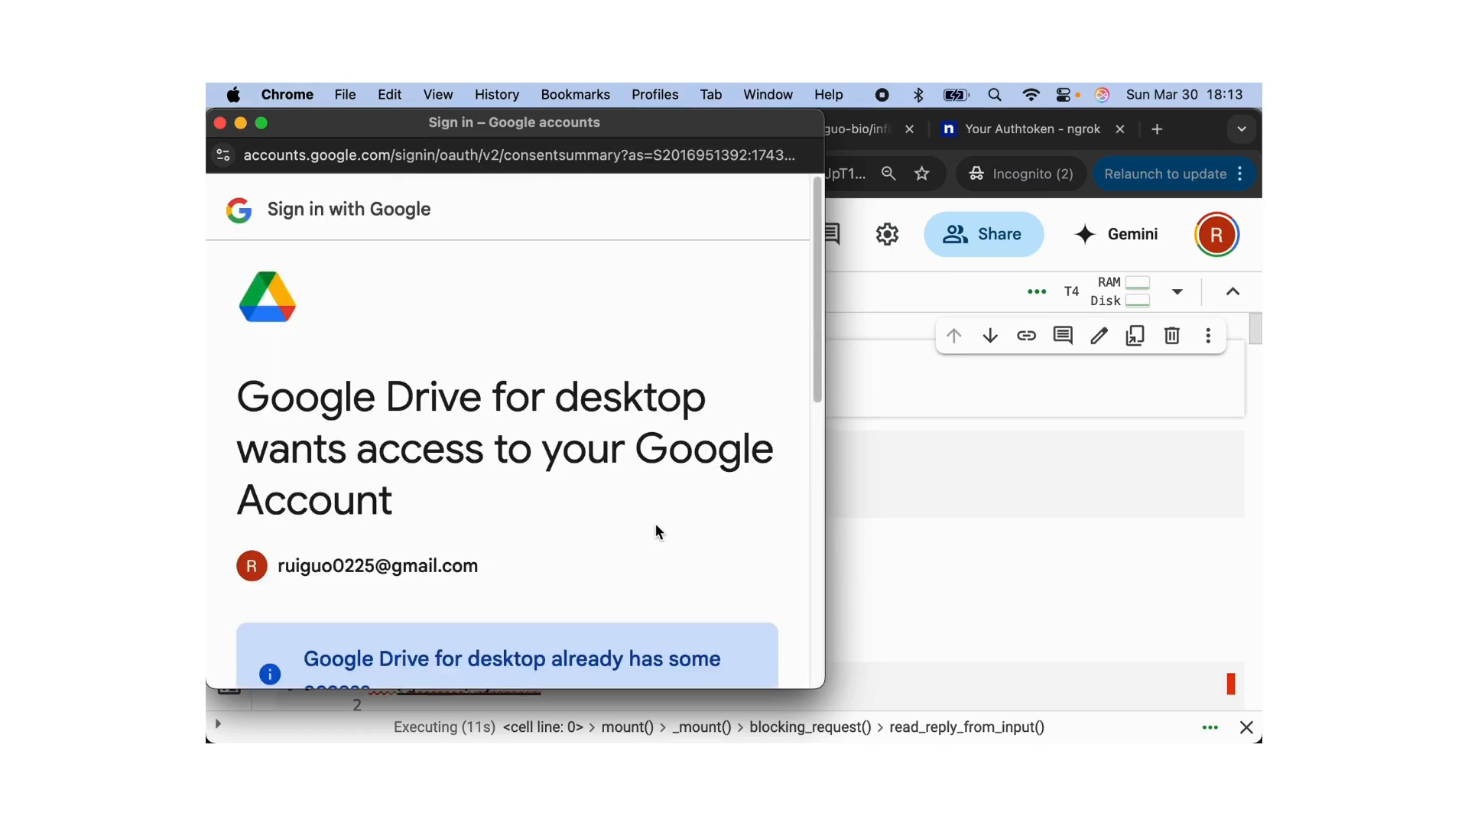
scroll(656, 531, "down", 8)
left_click(655, 527)
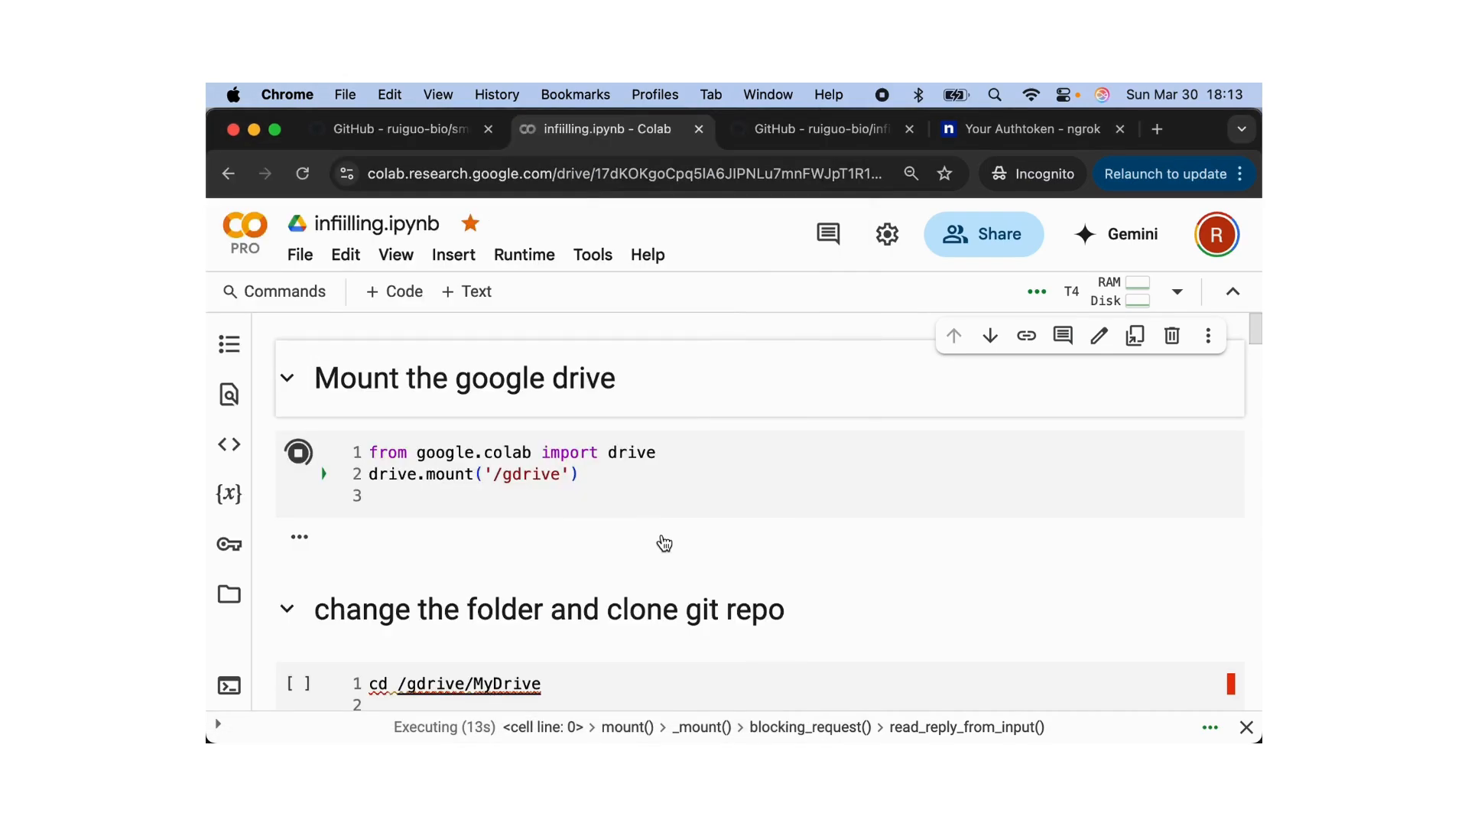
Run the cell that changes the working folder to /gdrive/MyDrive once the drive is mounted
scroll(664, 543, "down", 2)
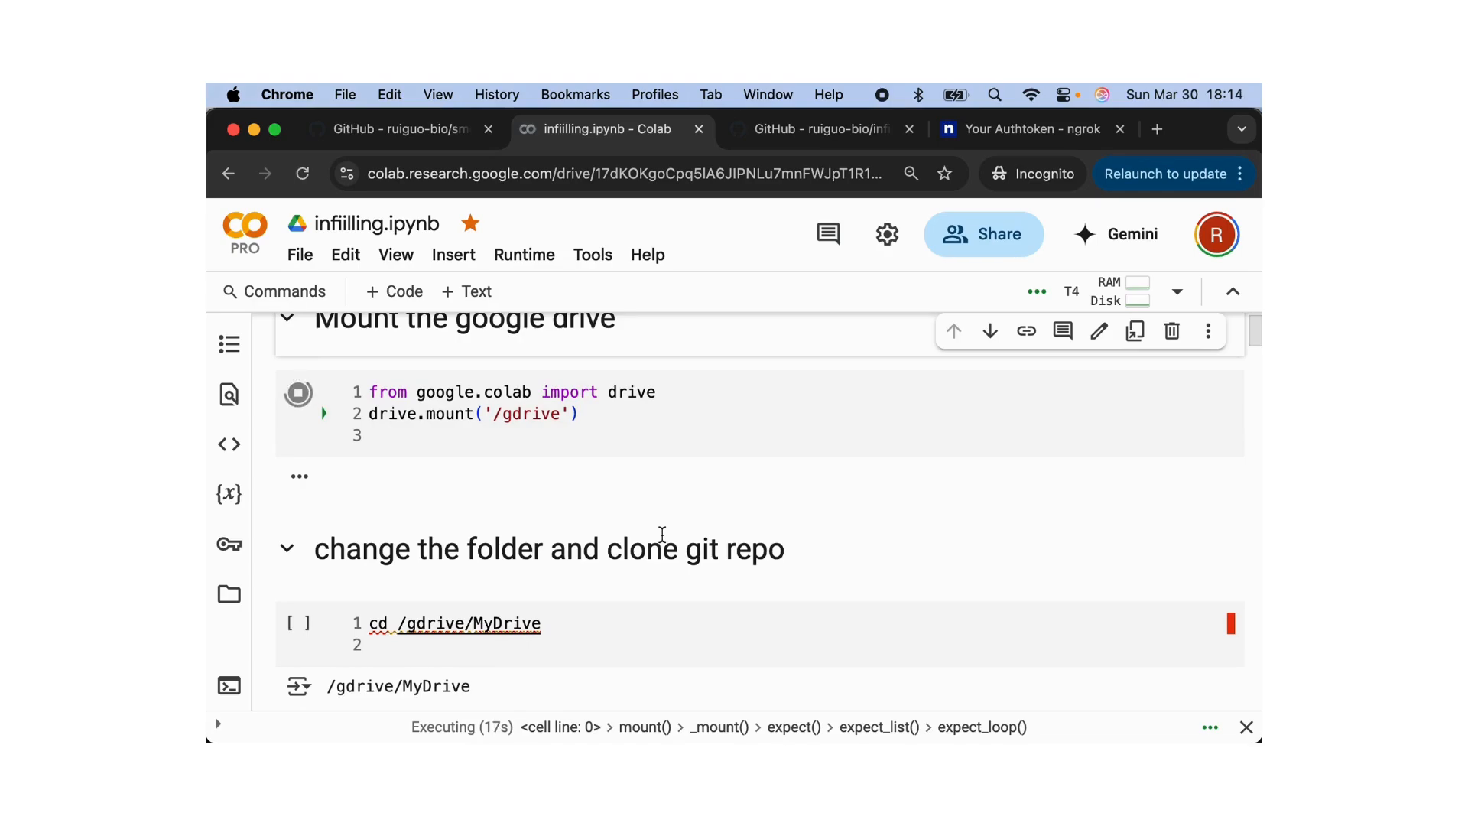
scroll(662, 534, "down", 5)
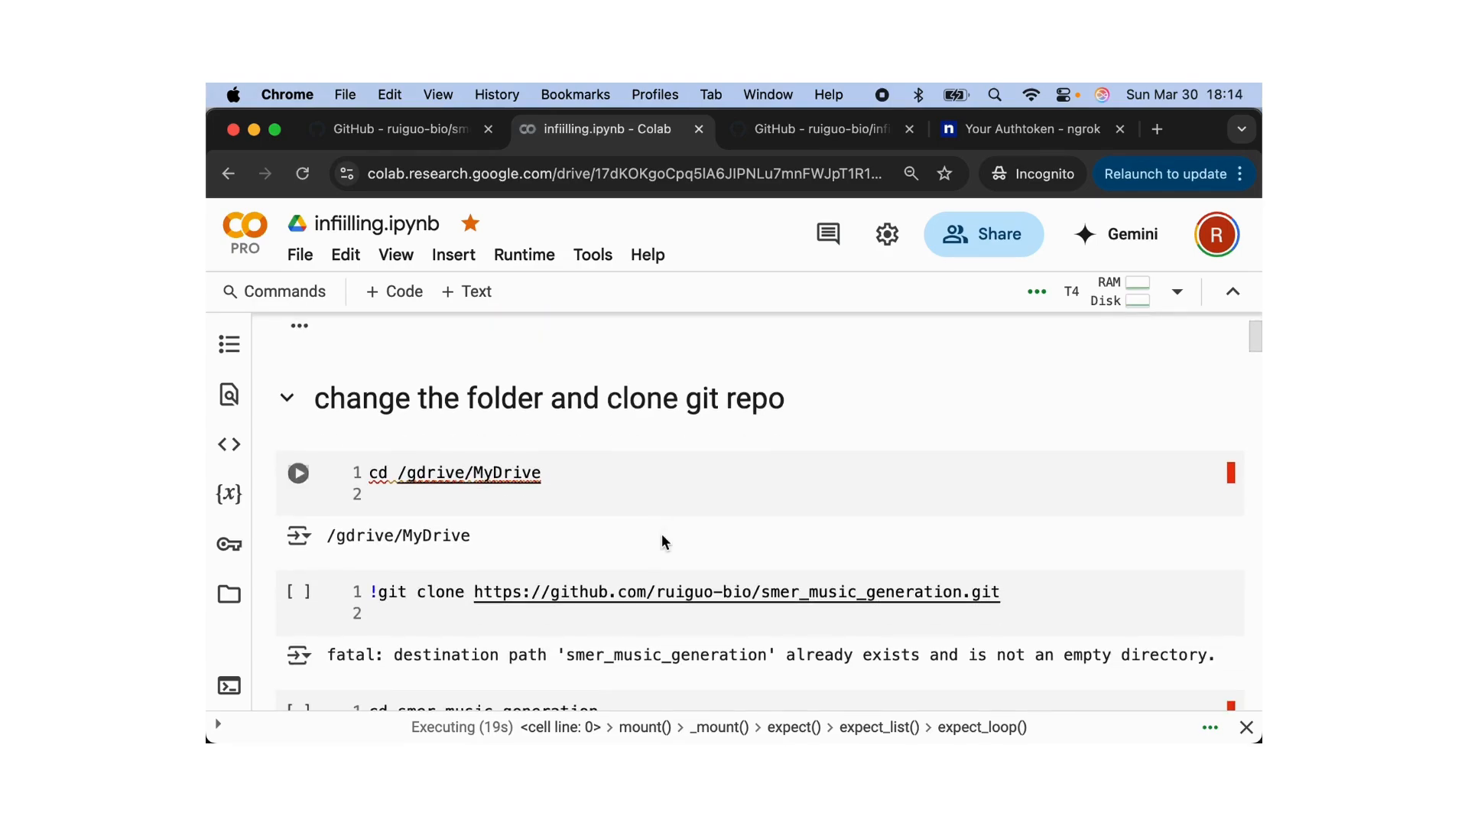
scroll(662, 533, "up", 1)
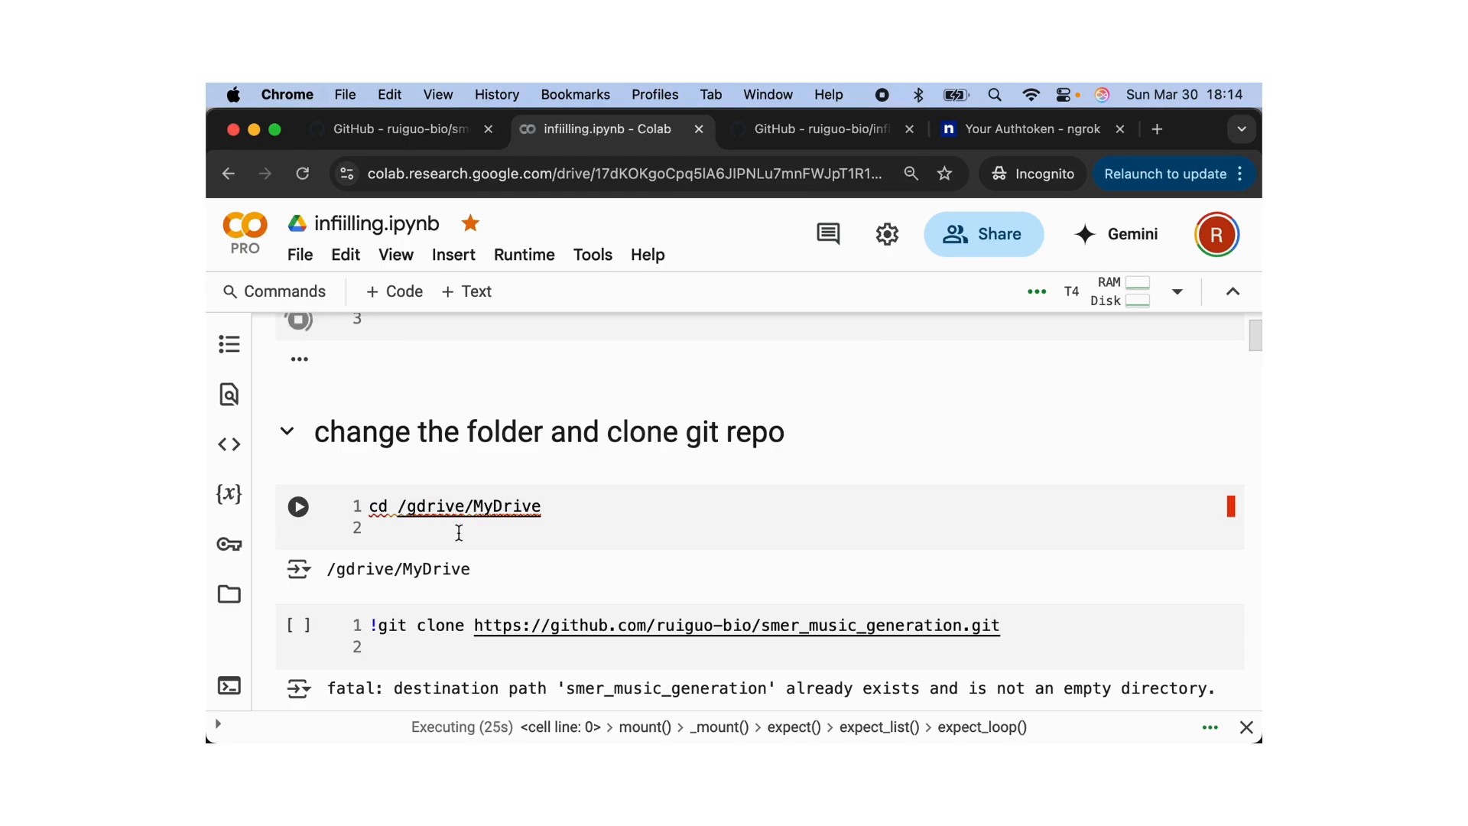
scroll(459, 533, "up", 5)
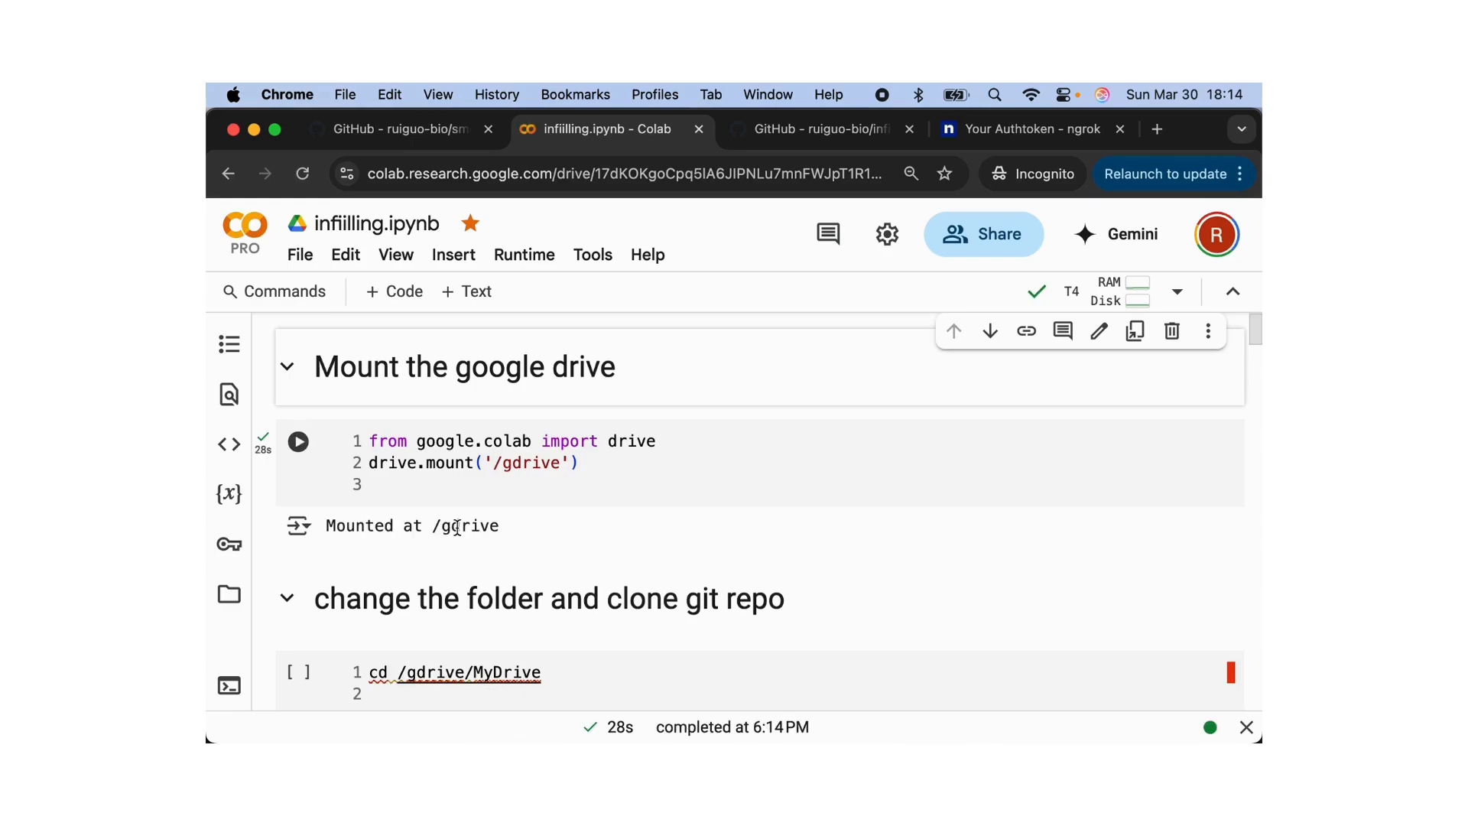
left_click(298, 672)
Skip the git clone cell and run the cell that changes into the smer_music_generation folder
scroll(380, 604, "down", 5)
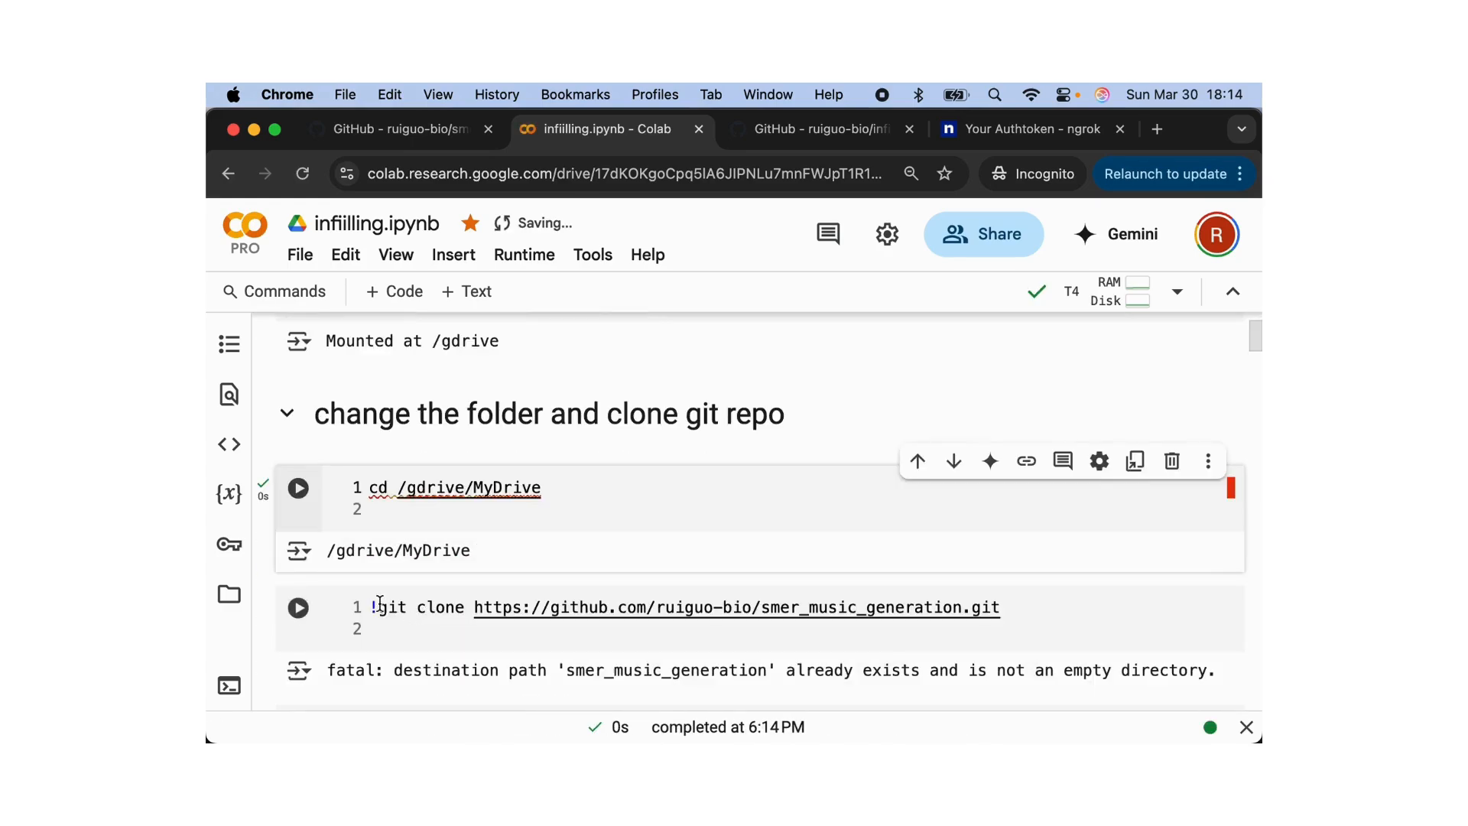
scroll(299, 618, "down", 3)
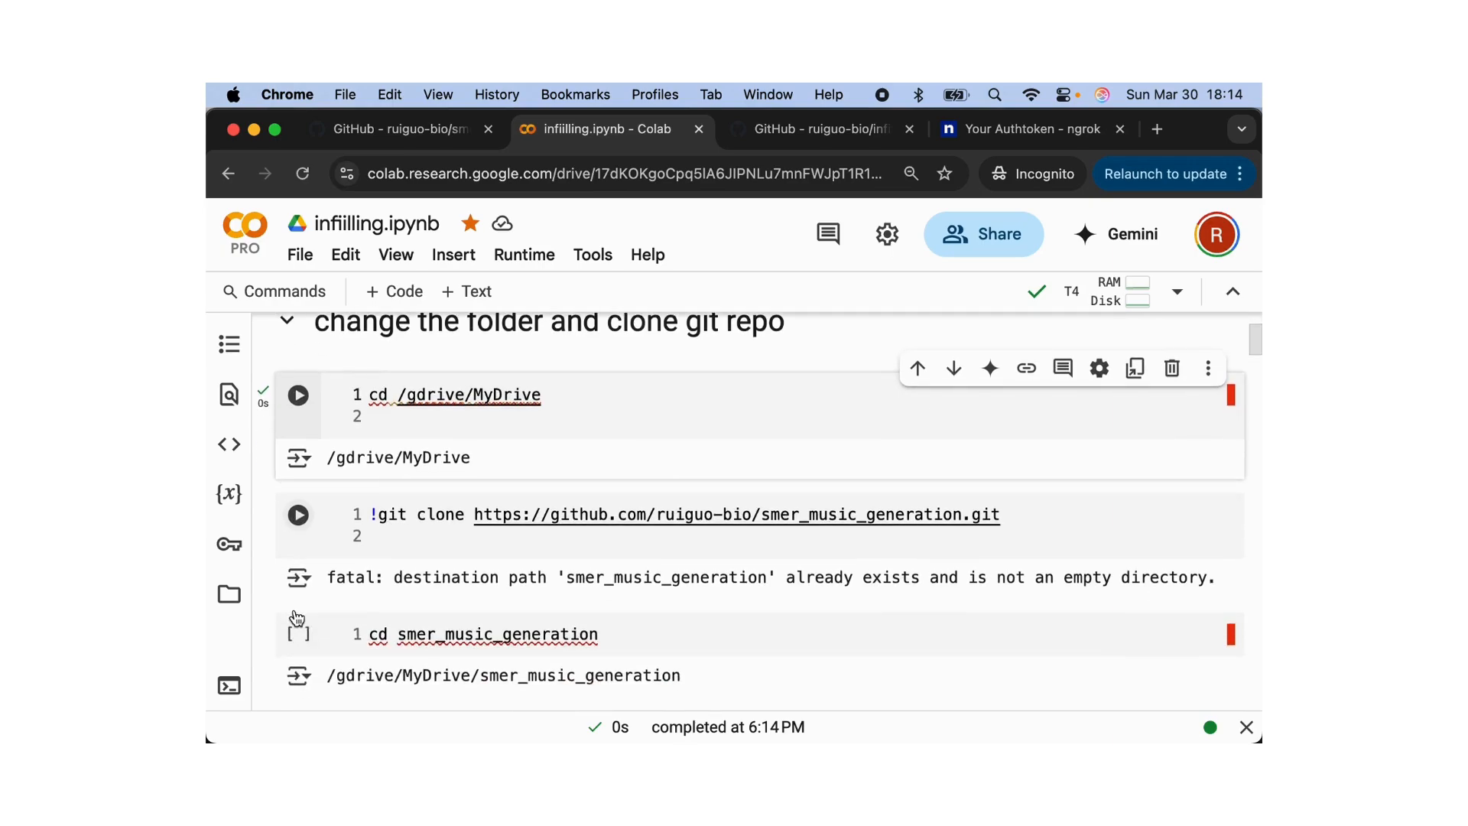
scroll(298, 617, "down", 4)
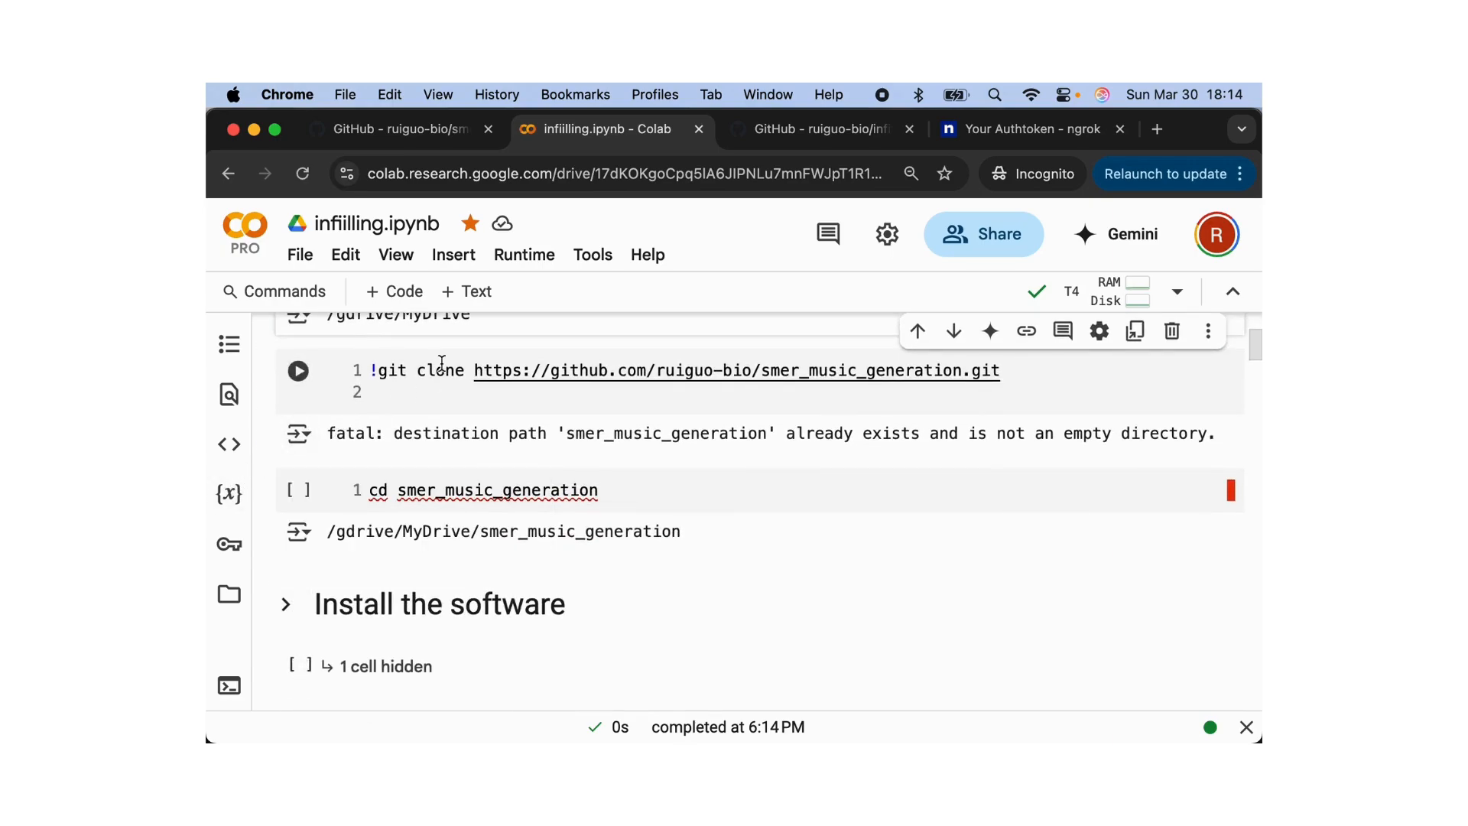
left_click(298, 490)
Run the hidden cell in the "Install the software" section
scroll(362, 564, "down", 4)
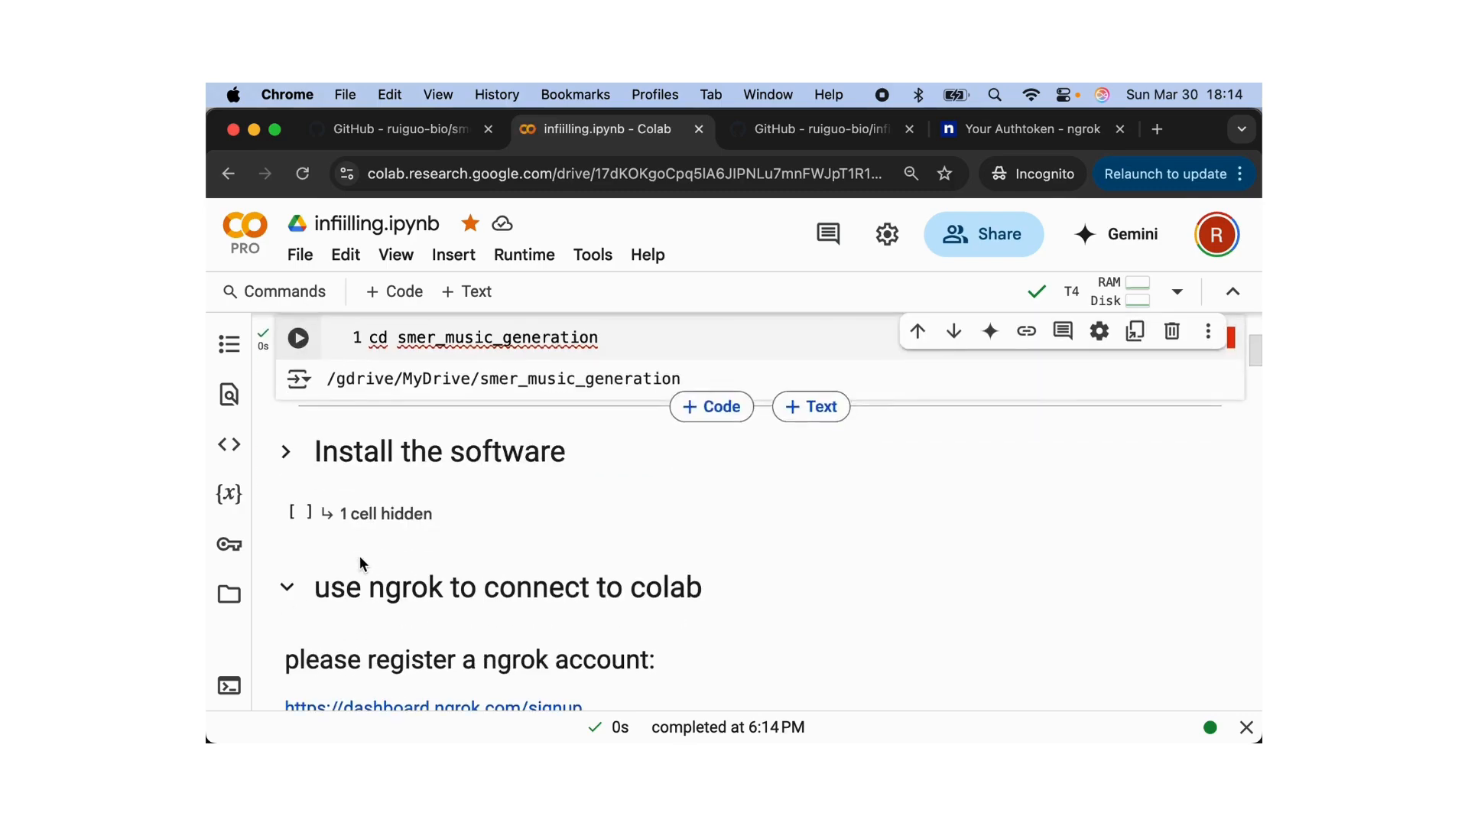
scroll(344, 535, "down", 1)
left_click(300, 476)
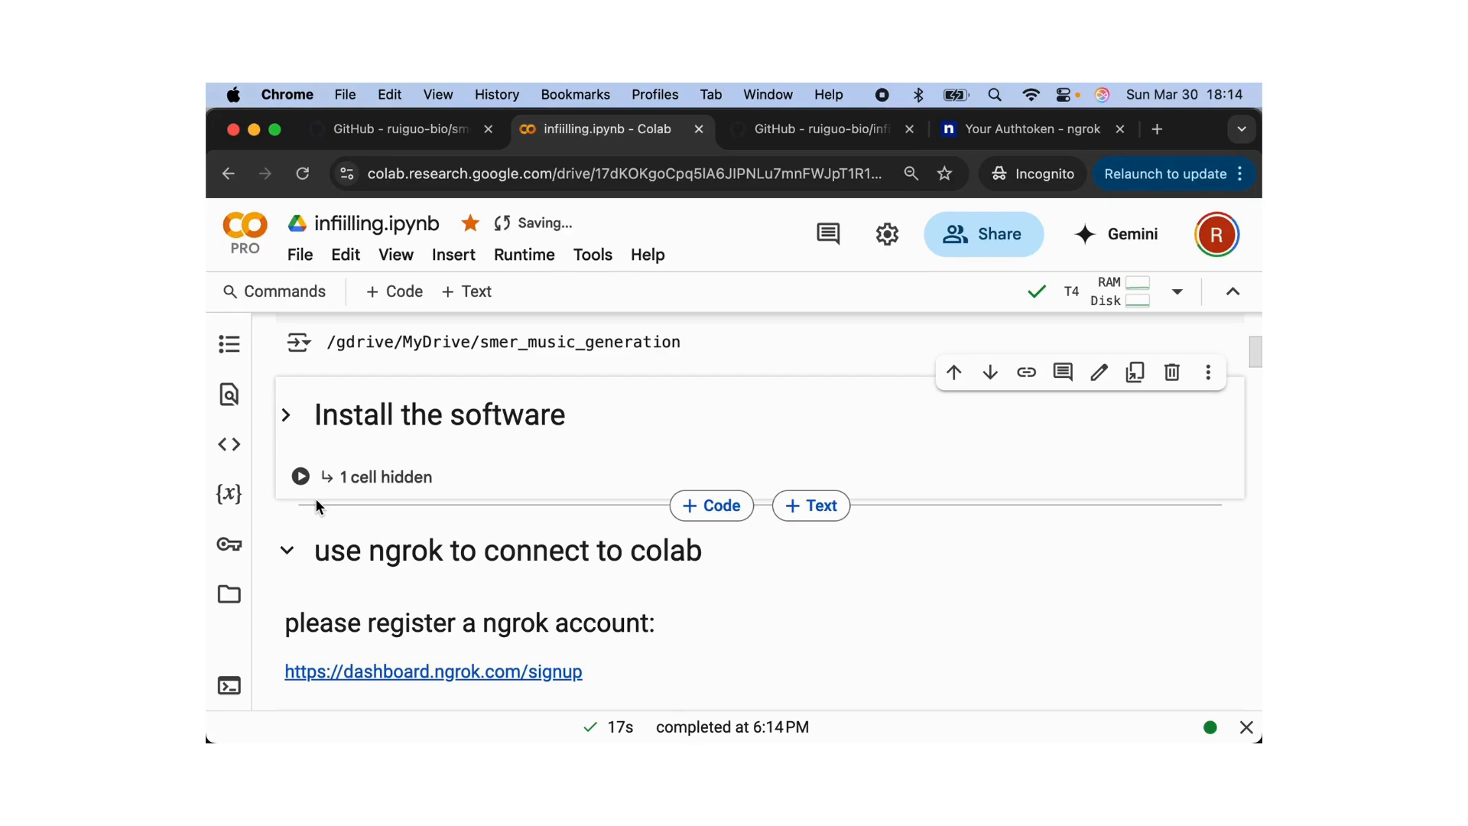
Run the cell that asks for the ngrok authtoken and copy the authtoken from the ngrok dashboard
scroll(316, 501, "down", 3)
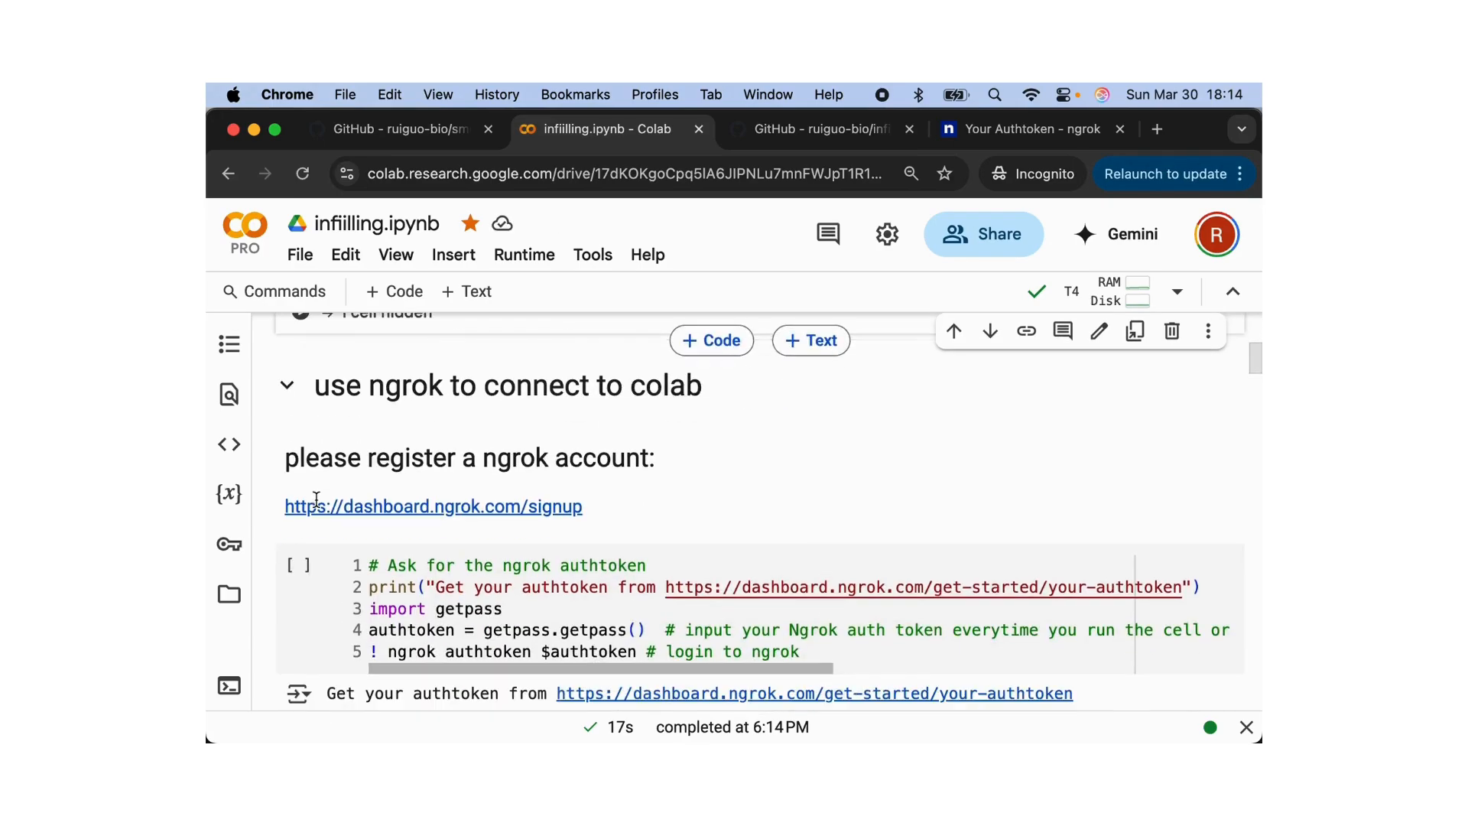
left_click(298, 566)
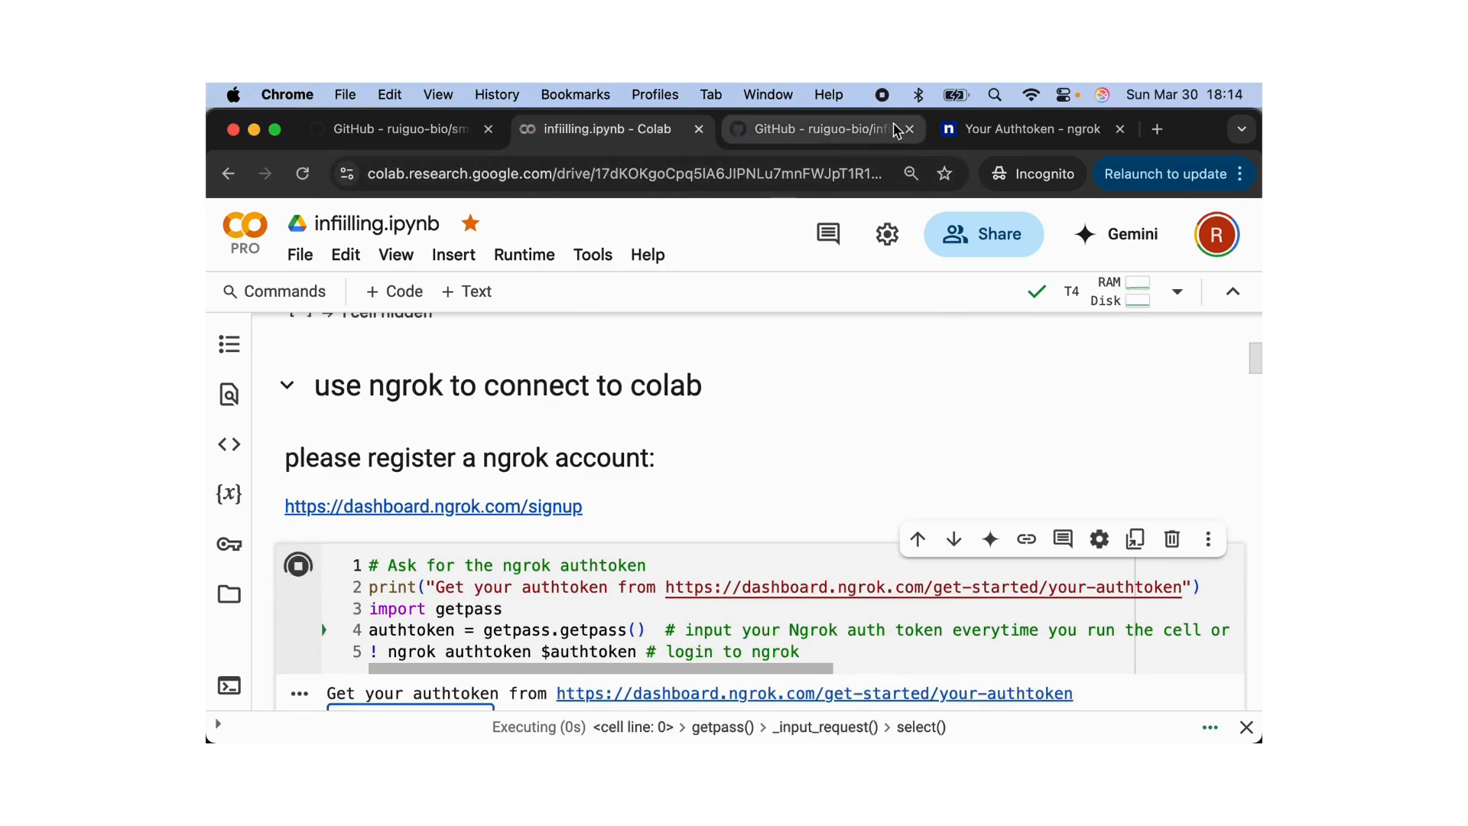
left_click(1012, 130)
left_click(1060, 335)
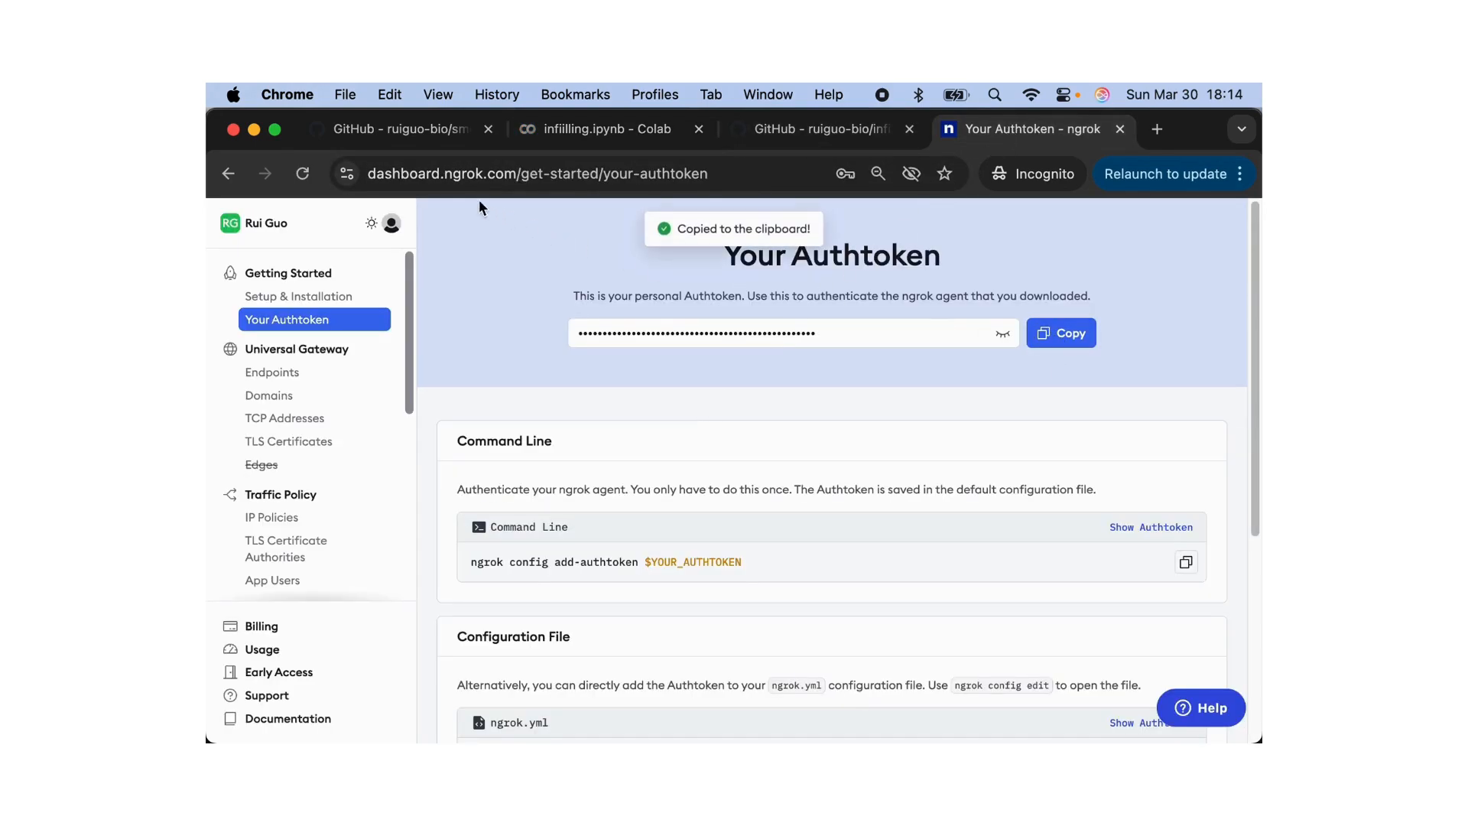
Return to the Colab notebook and submit the copied ngrok authtoken in the running cell's input prompt
left_click(422, 131)
left_click(493, 130)
scroll(468, 489, "down", 3)
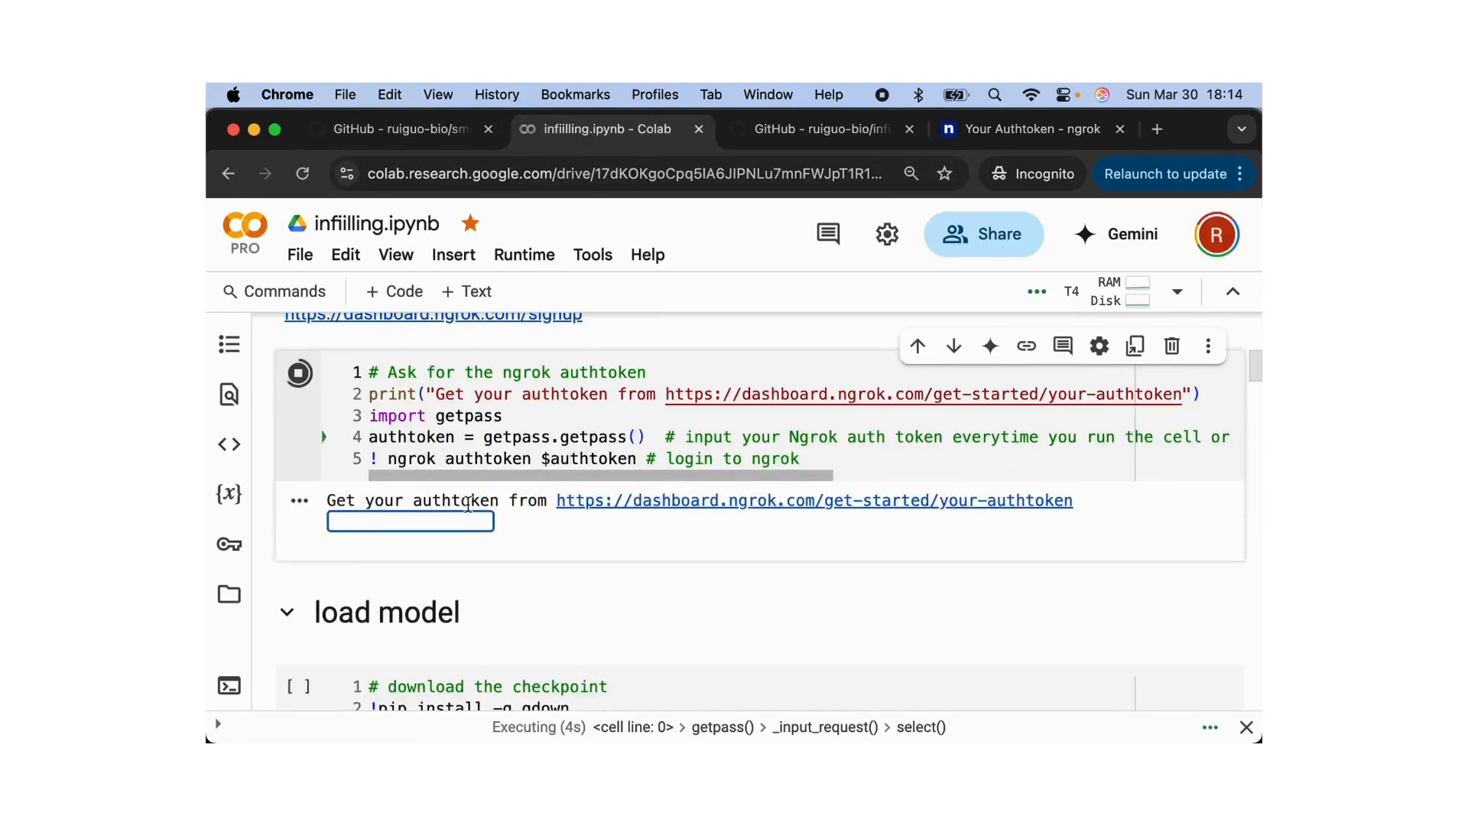
left_click(454, 523)
key("cmd+v")
key("Return")
scroll(398, 539, "down", 1)
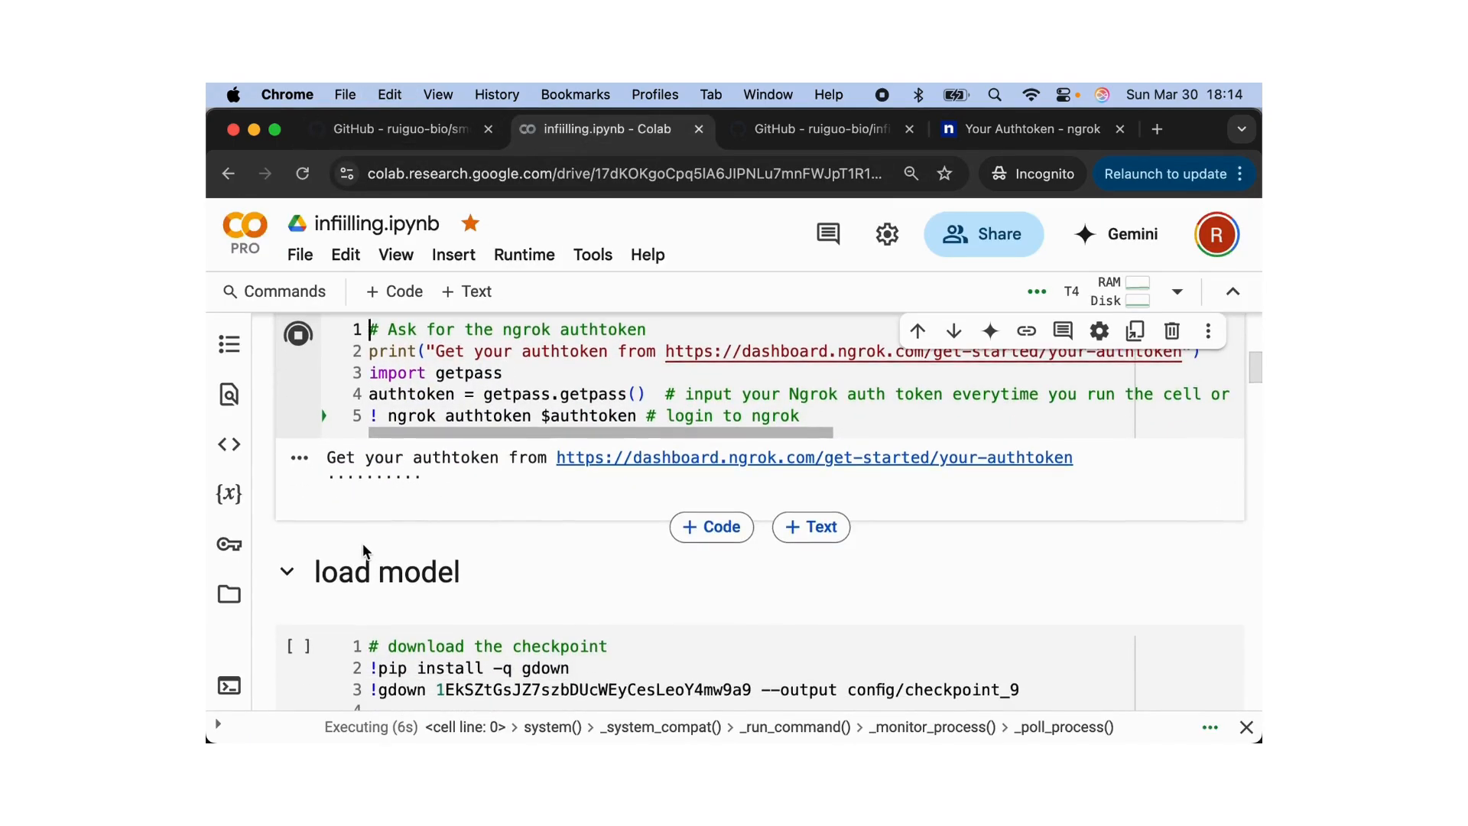
scroll(364, 551, "down", 1)
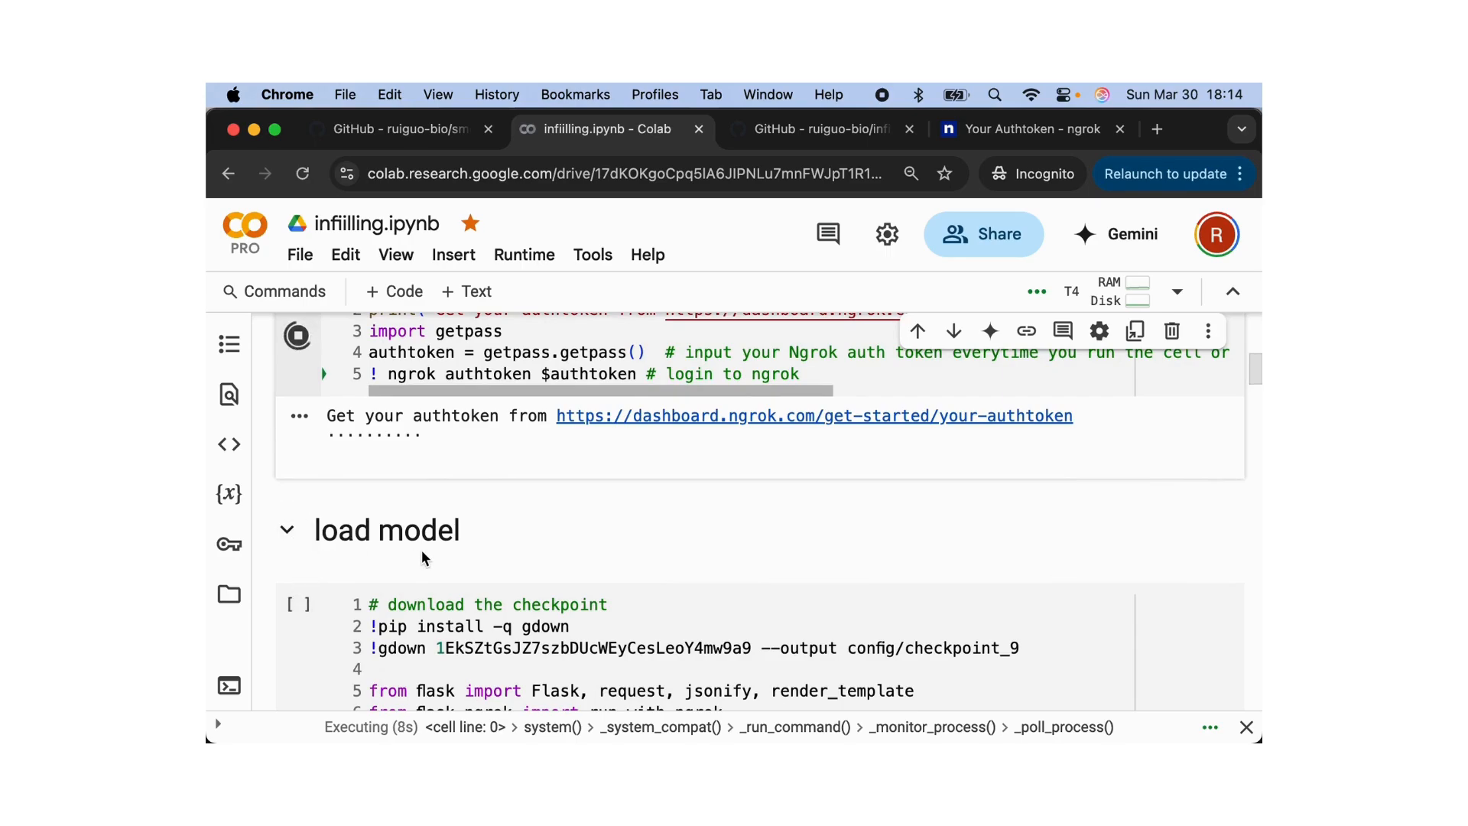
Collapse the "load model" section and run its three hidden cells
scroll(421, 549, "down", 1)
left_click(286, 489)
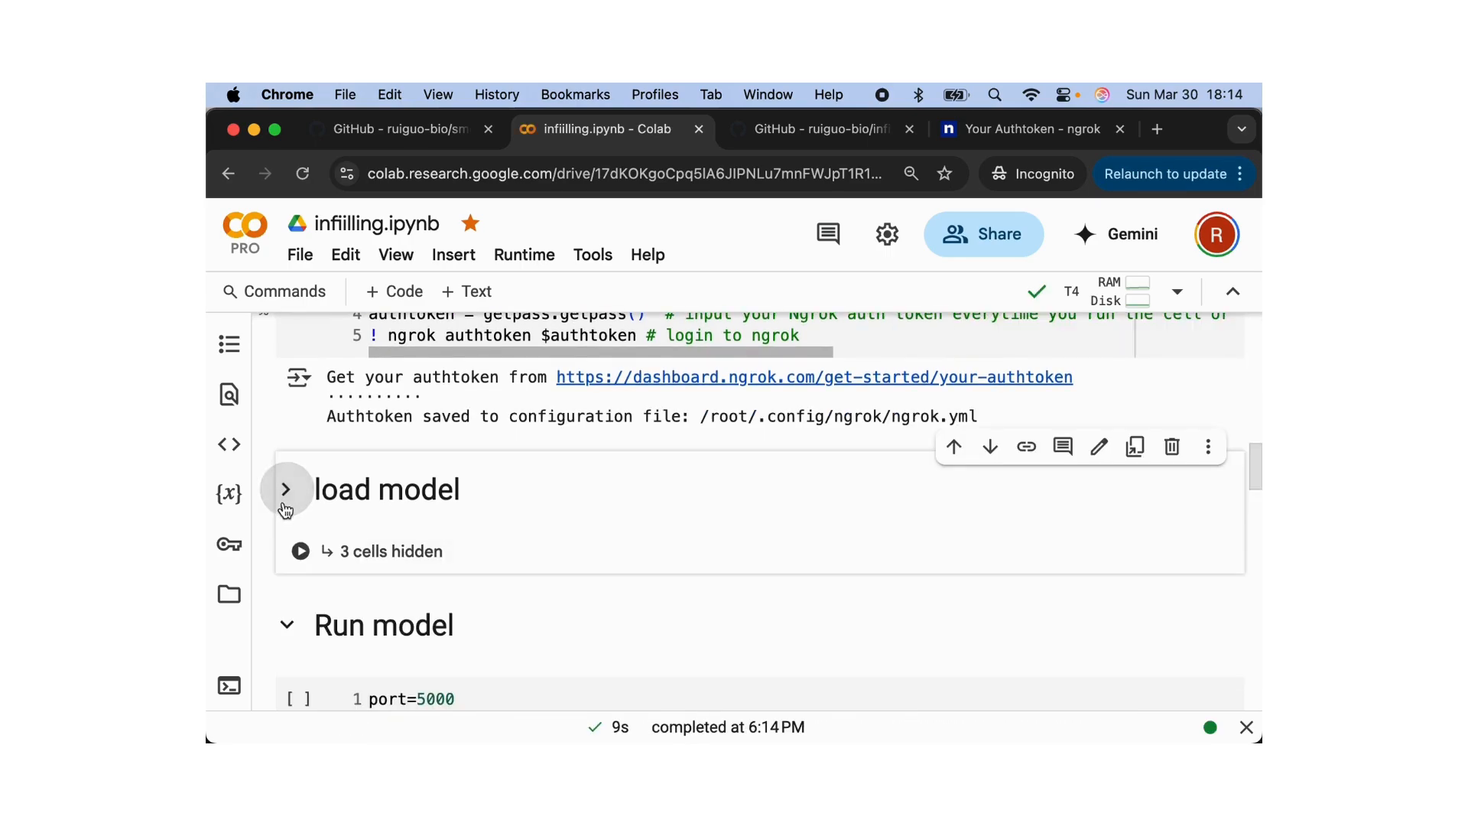
left_click(308, 556)
Start the server on port 5000 by running the cell in the "Run model" section
scroll(312, 558, "down", 2)
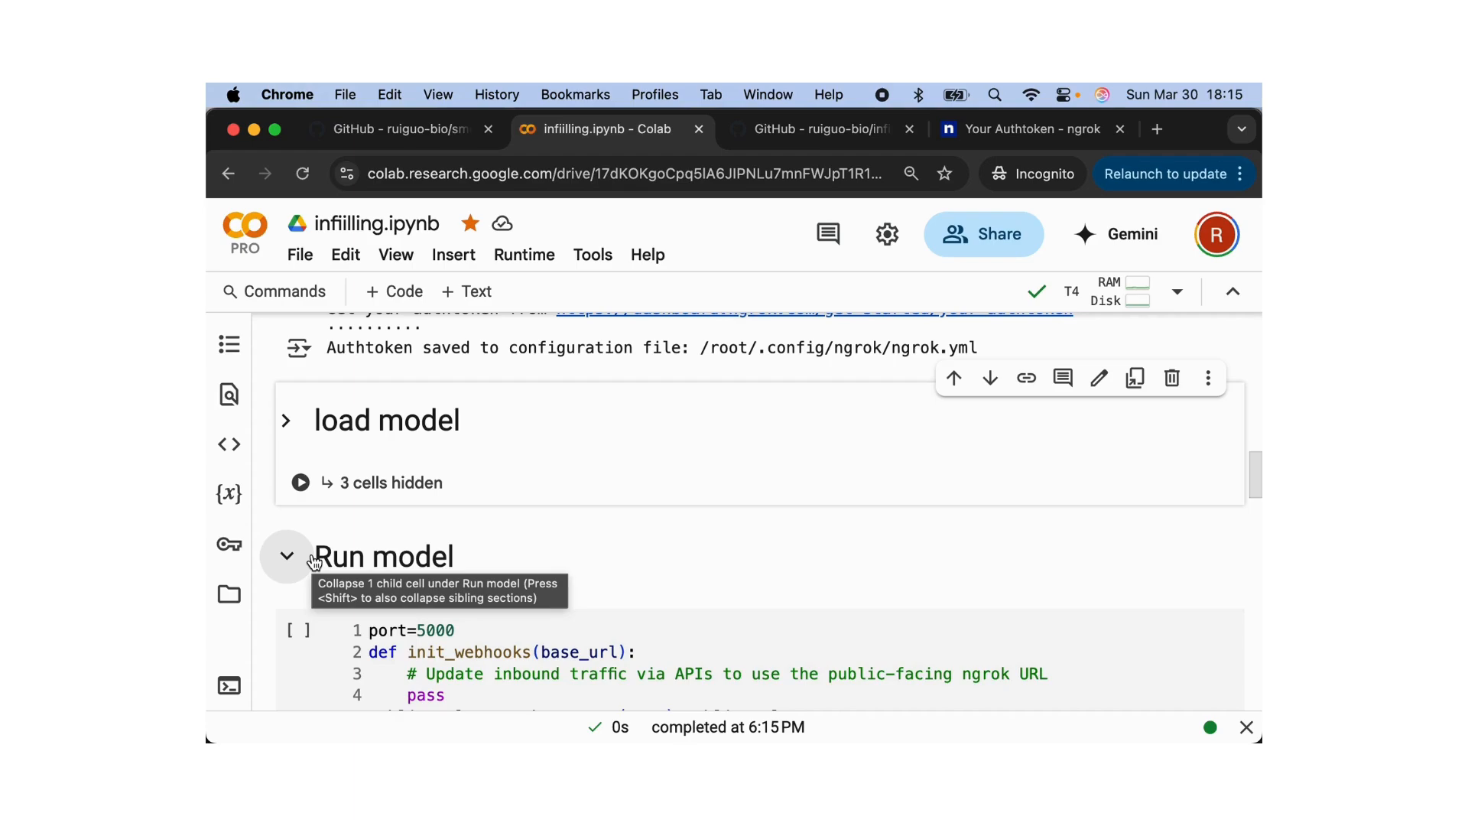
scroll(323, 526, "down", 3)
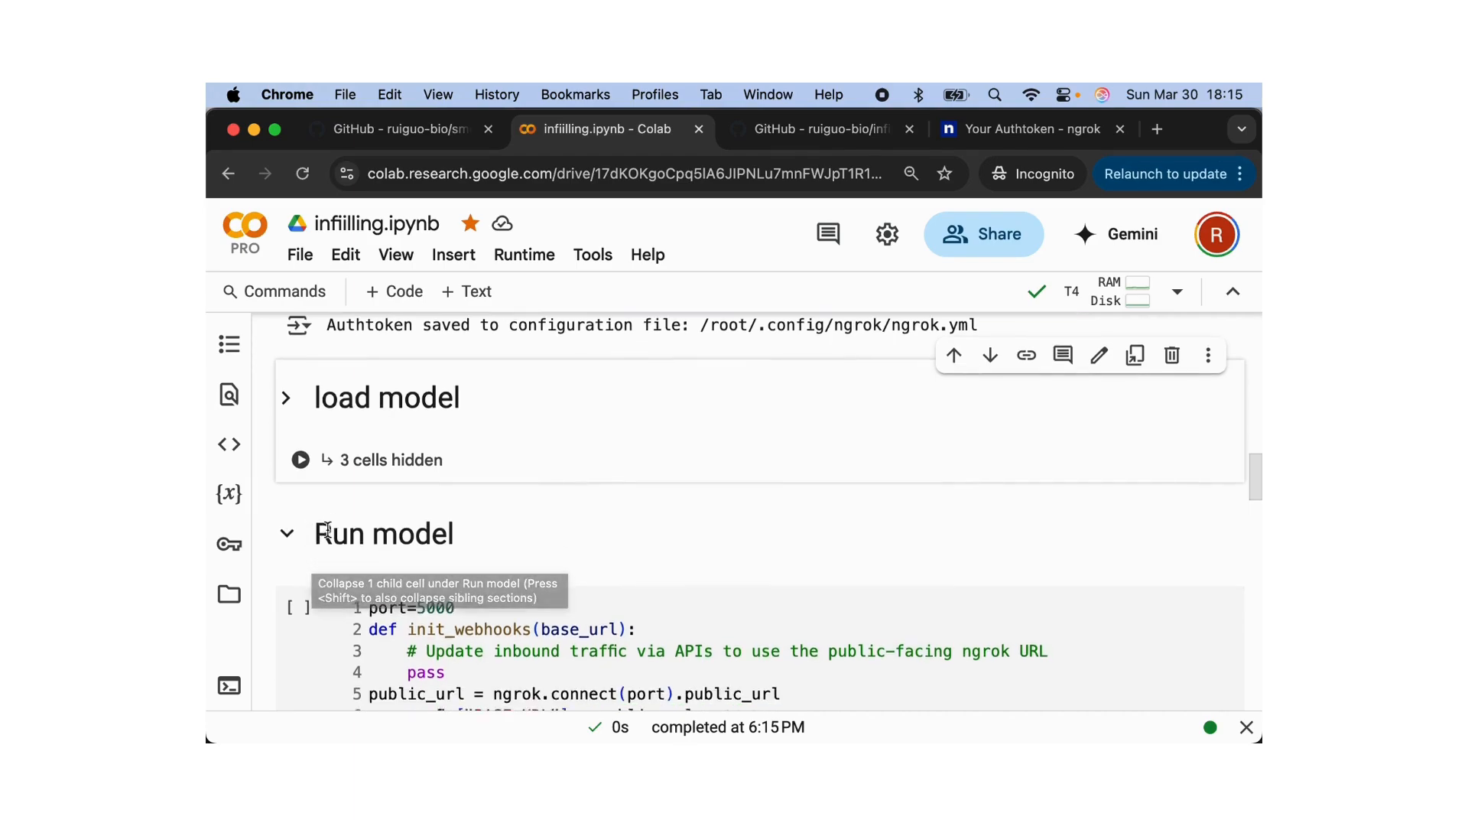
left_click(298, 391)
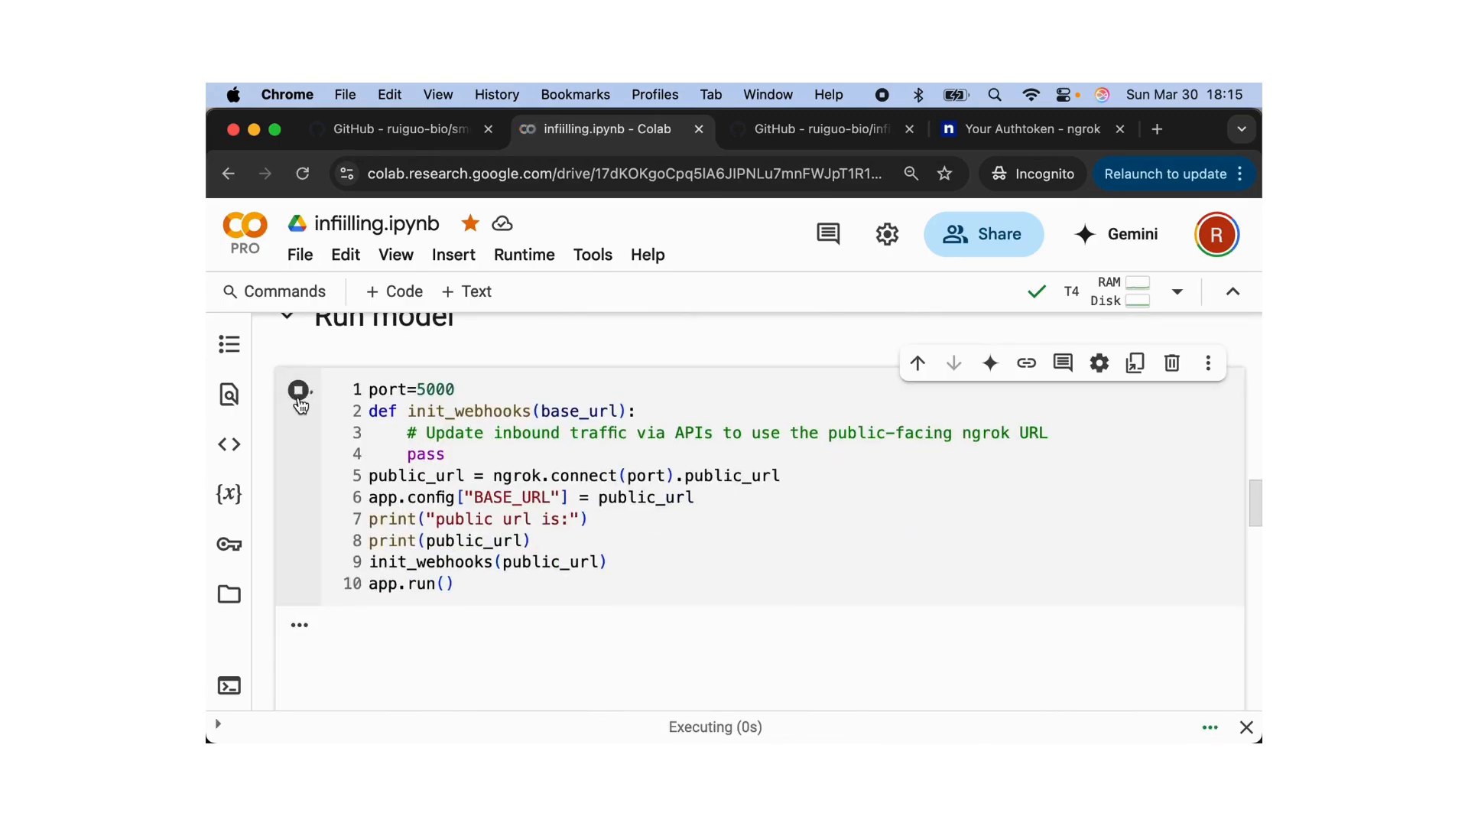
scroll(691, 486, "down", 3)
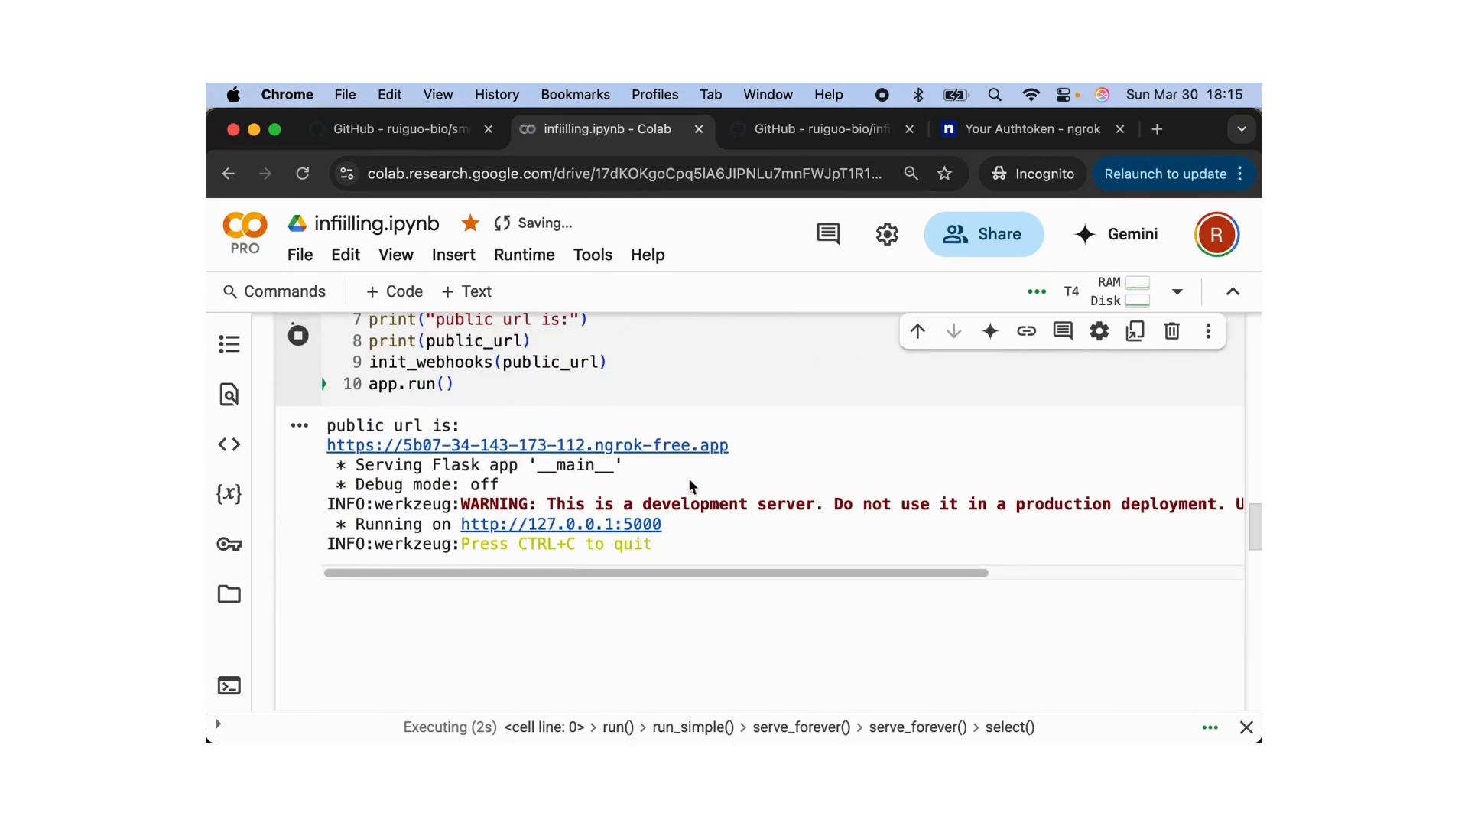
Copy the public ngrok URL, switch to Ableton Live, paste it as the infilling device's server ip and connect
left_click_drag(729, 446, 324, 443)
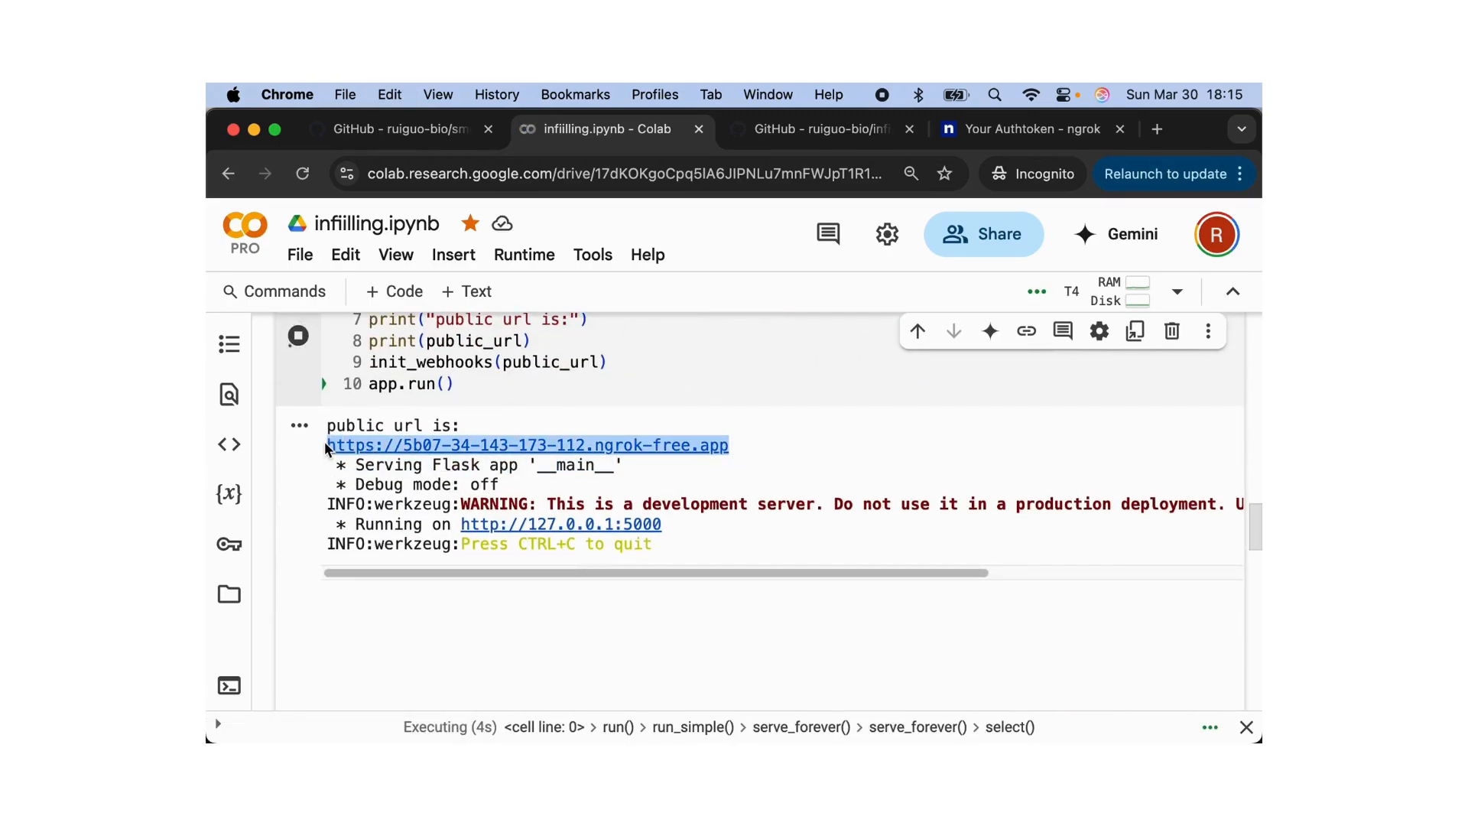
key("super+Tab")
scroll(728, 589, "right", 5)
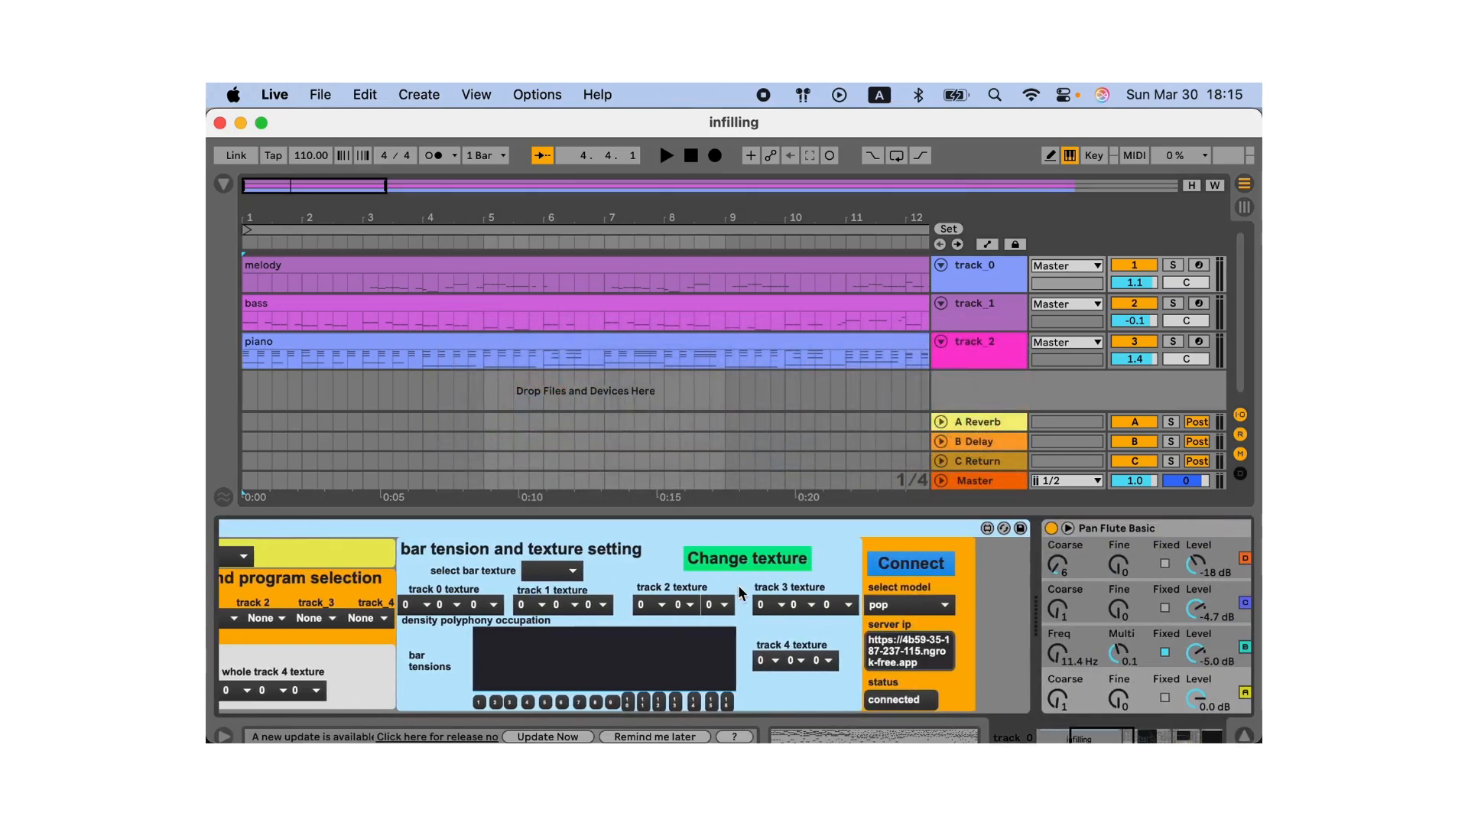
left_click(929, 663)
key("super+v")
left_click(895, 573)
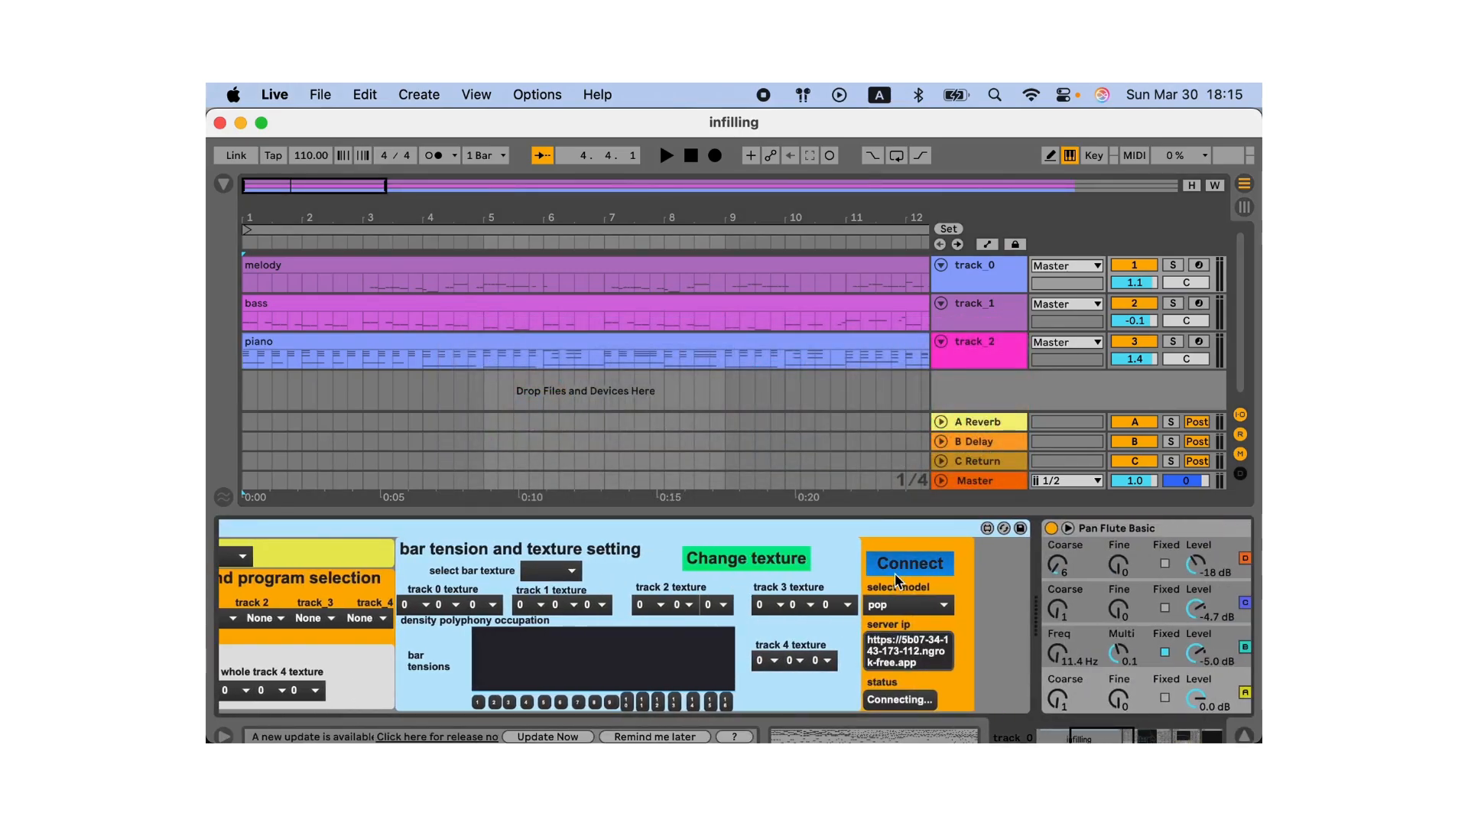
Set the infilling device's program to Flute for track 0 and Acoustic Bass for track 1
scroll(894, 571, "left", 5)
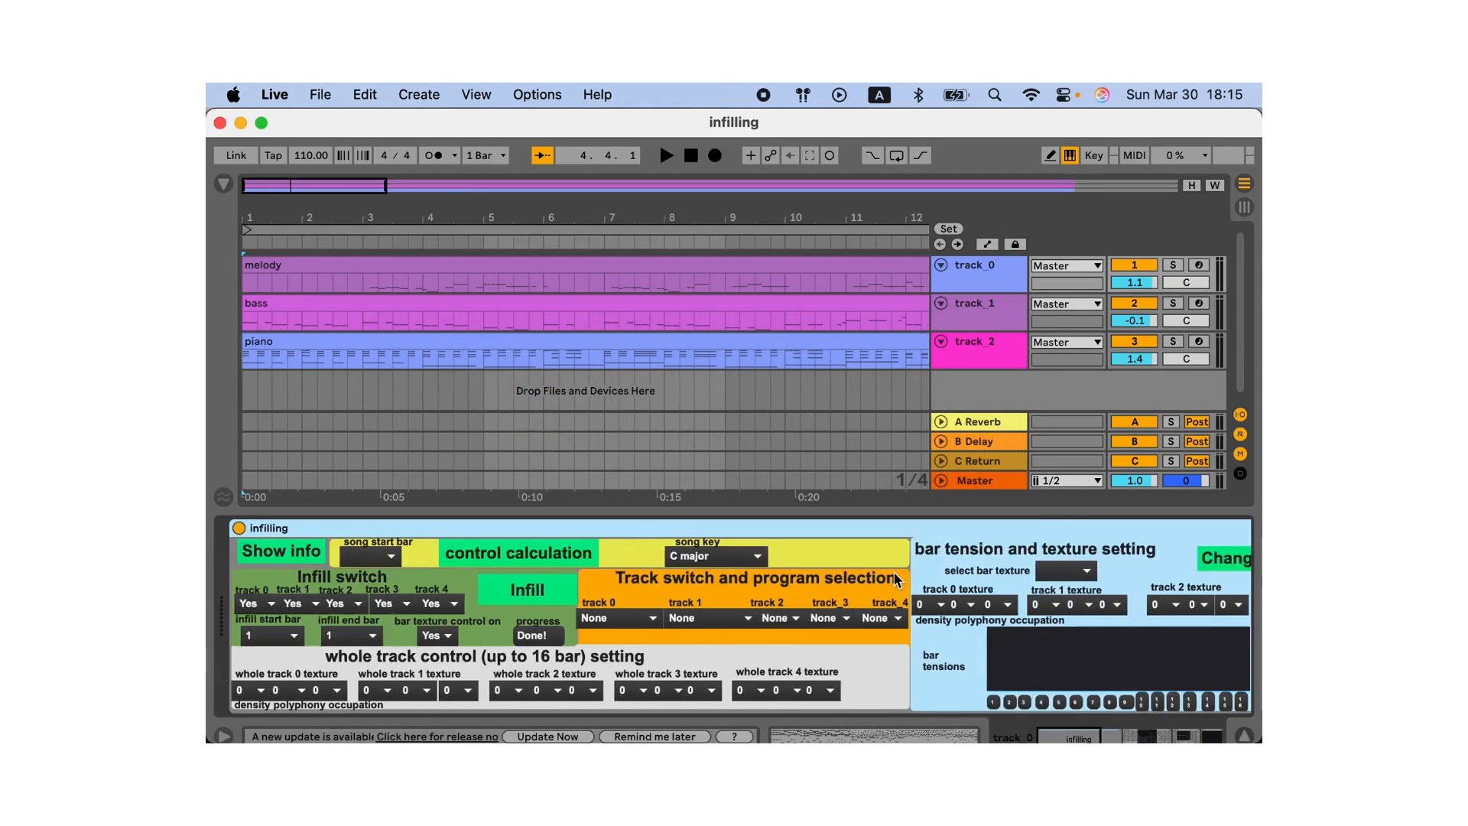
left_click(632, 619)
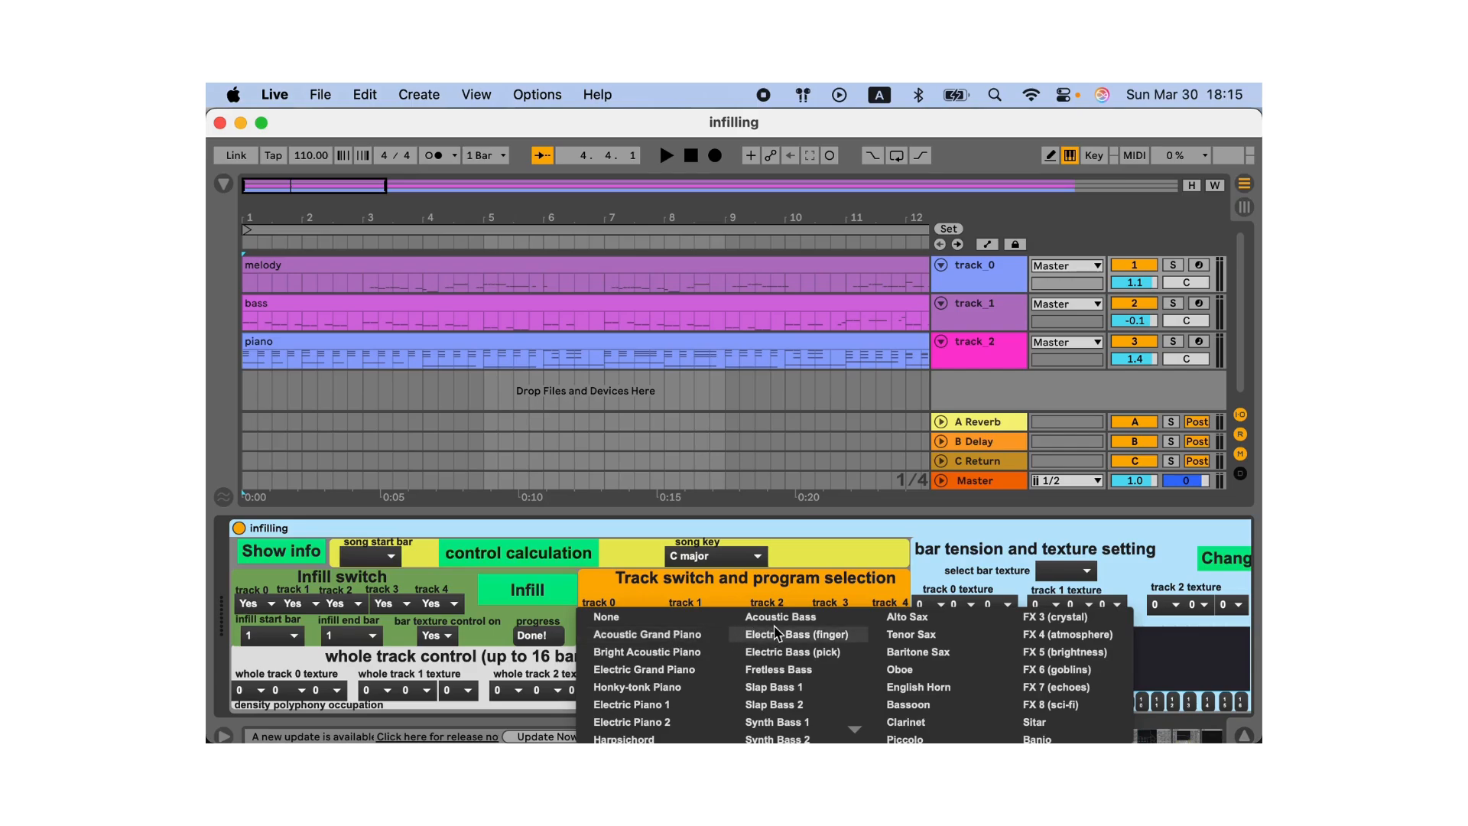
scroll(778, 632, "down", 5)
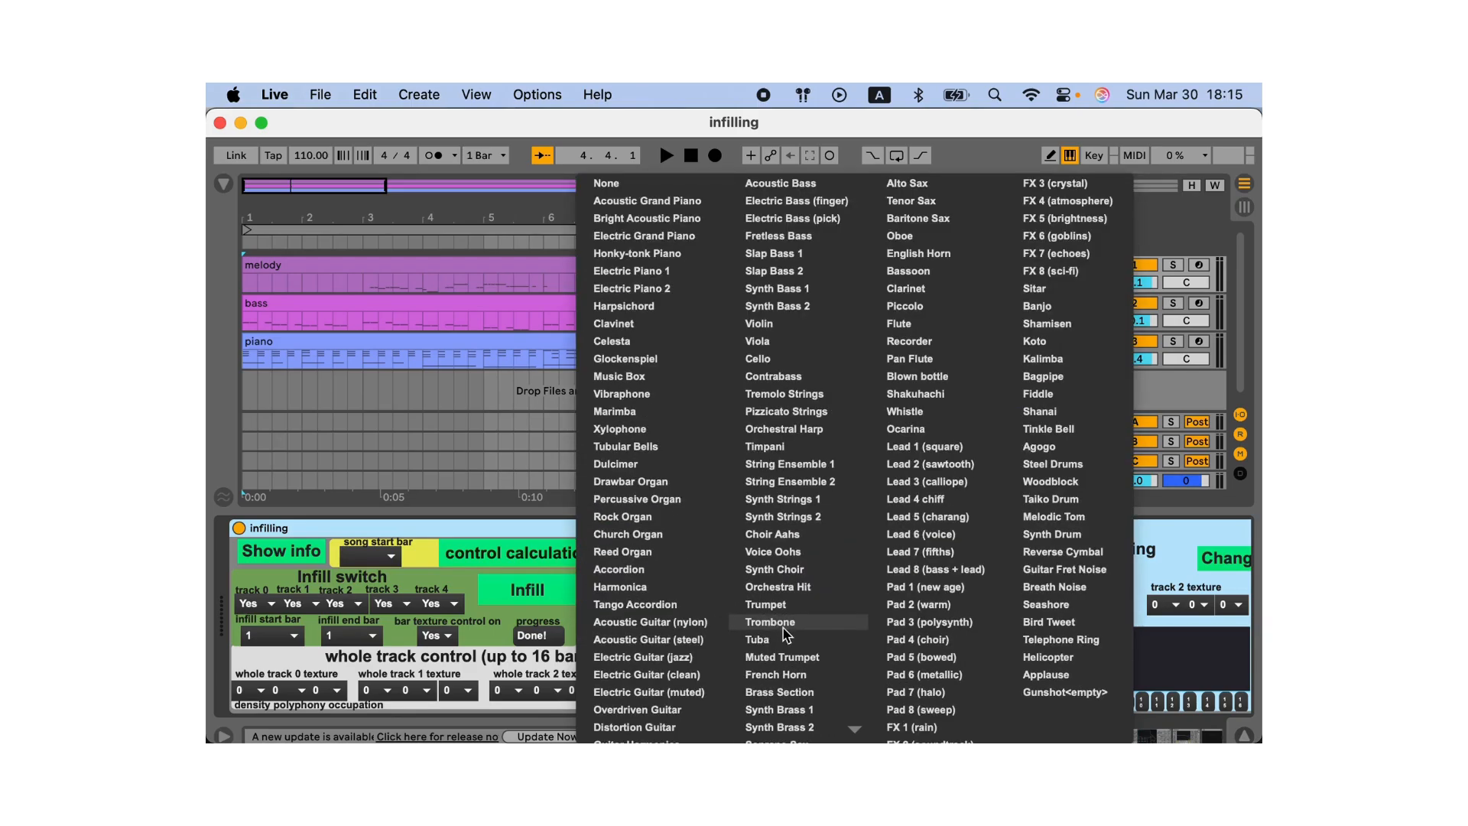
scroll(786, 633, "down", 1)
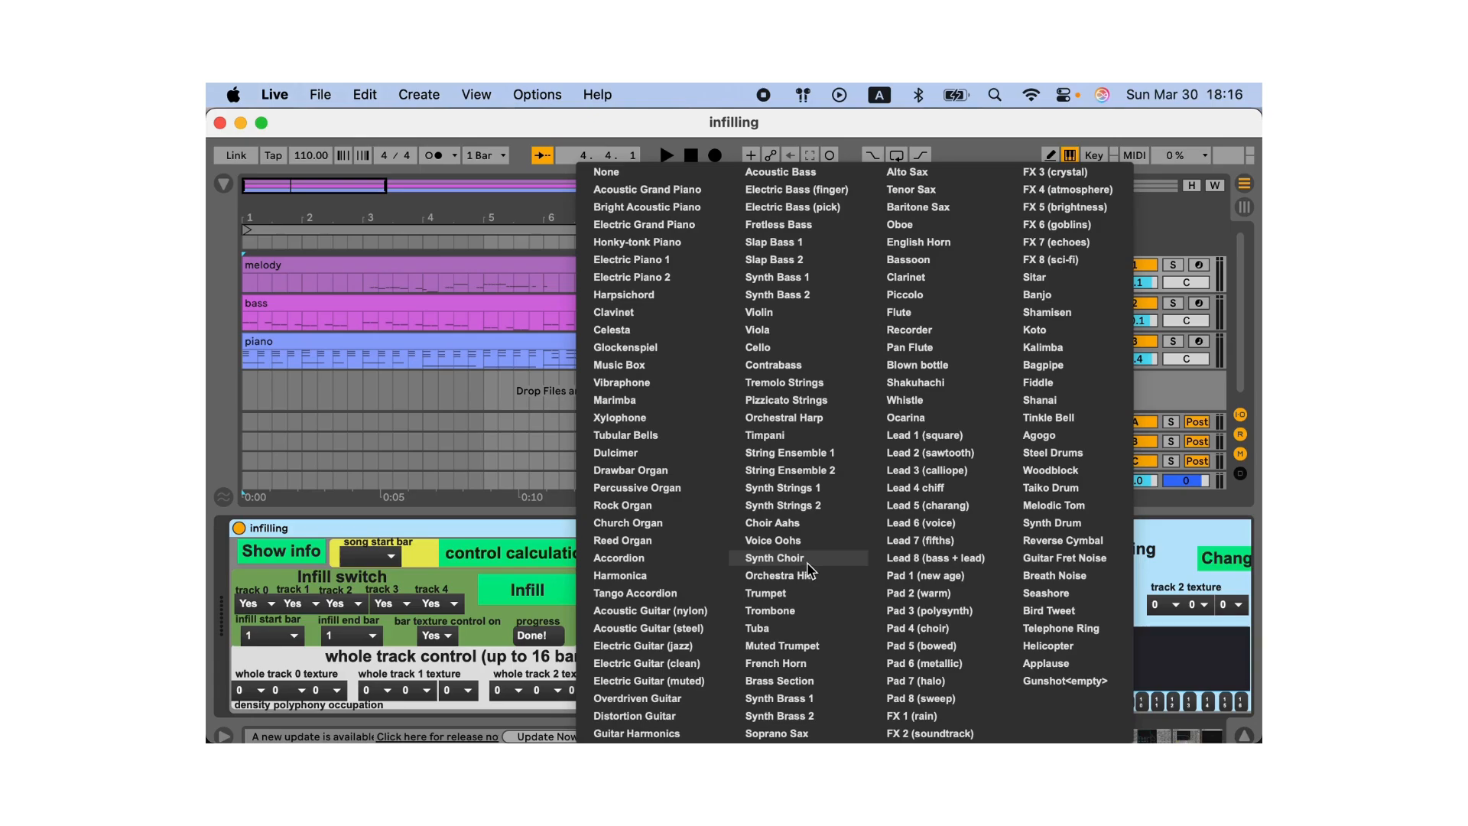
left_click(899, 312)
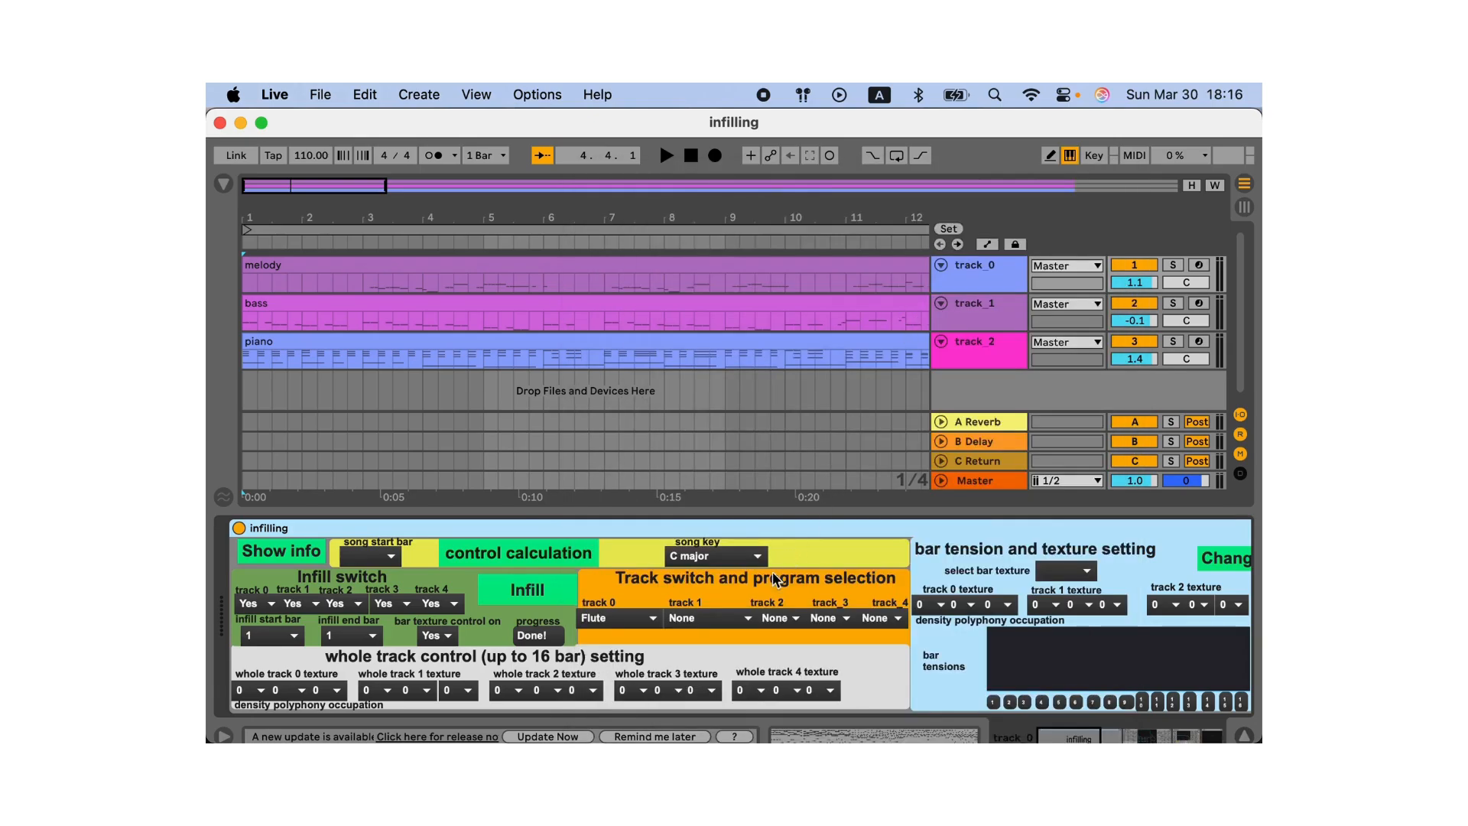
left_click(728, 615)
scroll(733, 658, "down", 5)
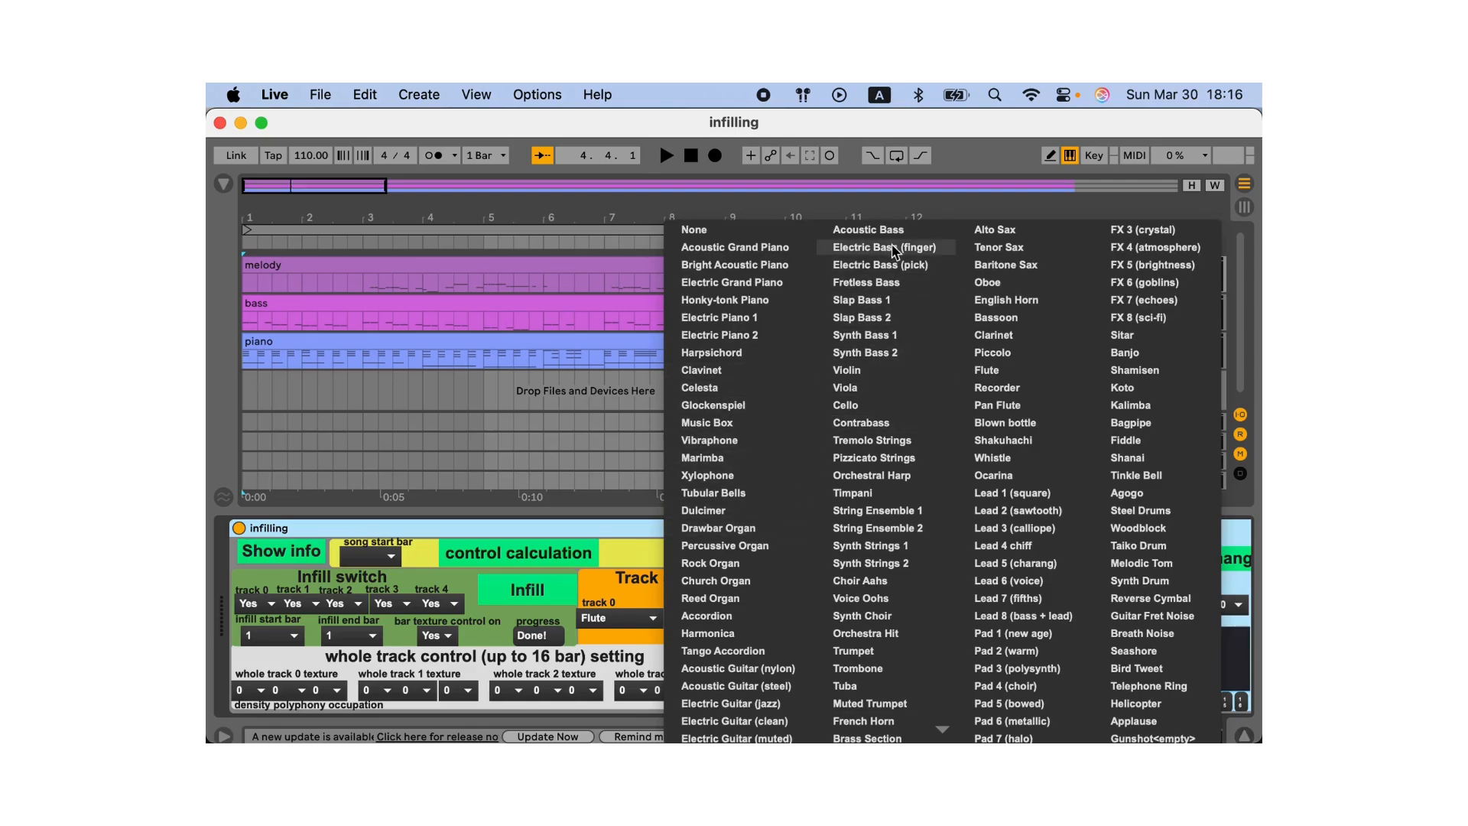
left_click(872, 230)
Set the track 2 program to Acoustic Grand Piano and run the control calculation for the song
left_click(799, 613)
left_click(803, 648)
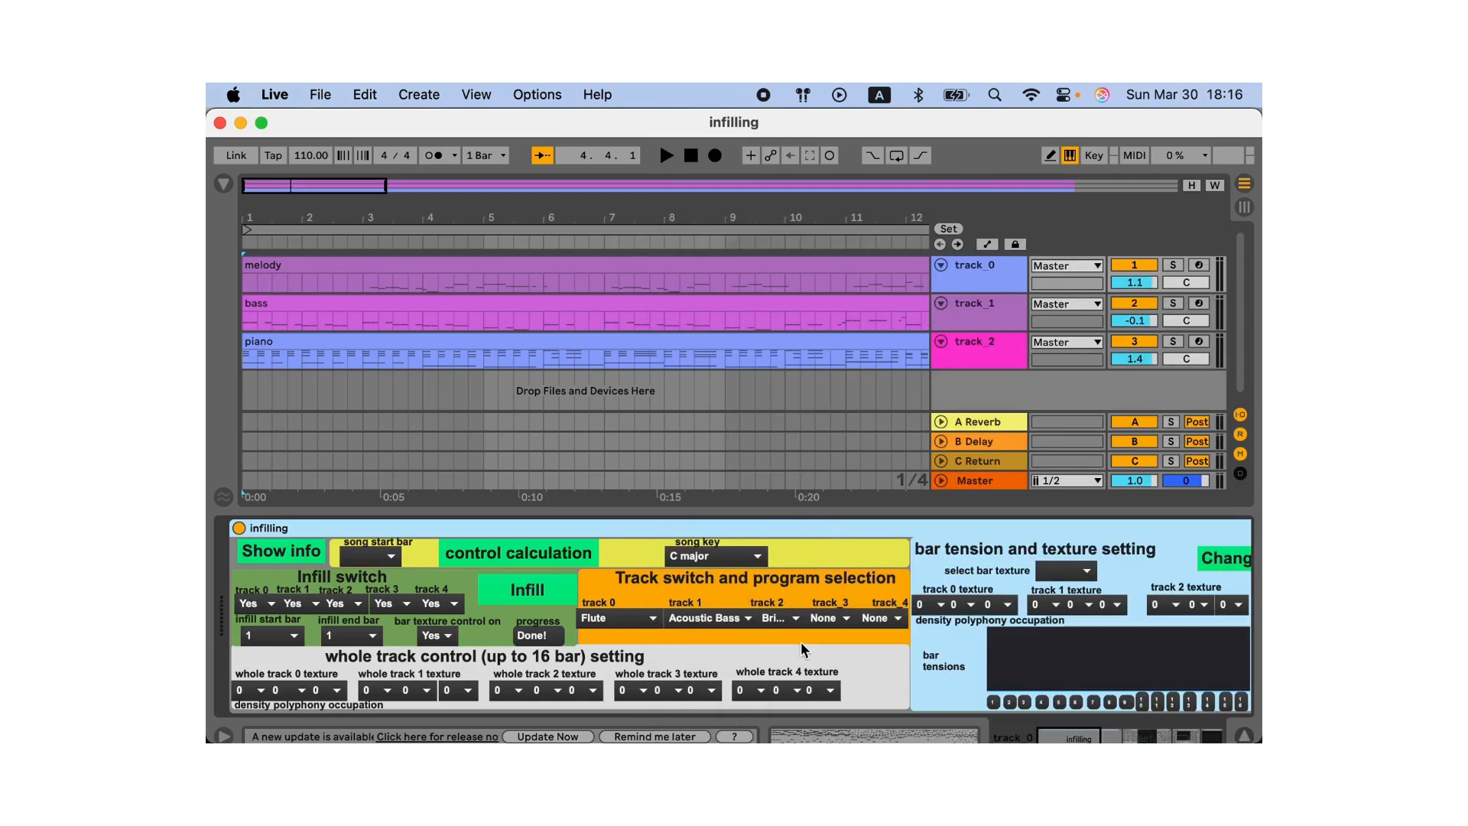
left_click(787, 627)
left_click(780, 597)
left_click(498, 557)
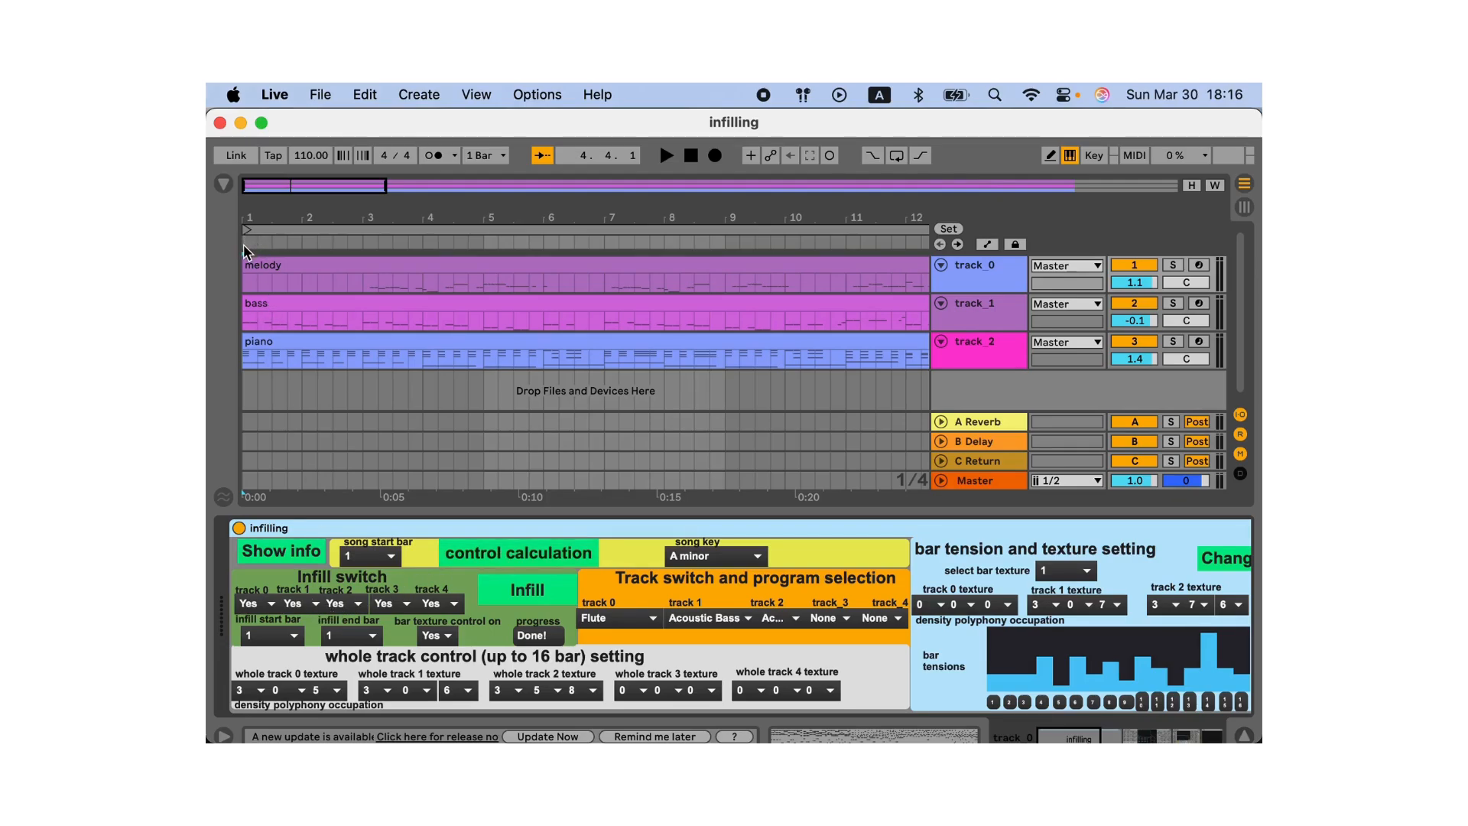
Play the original arrangement to listen to it, stop it, and return to the first bars of the timeline
key("space")
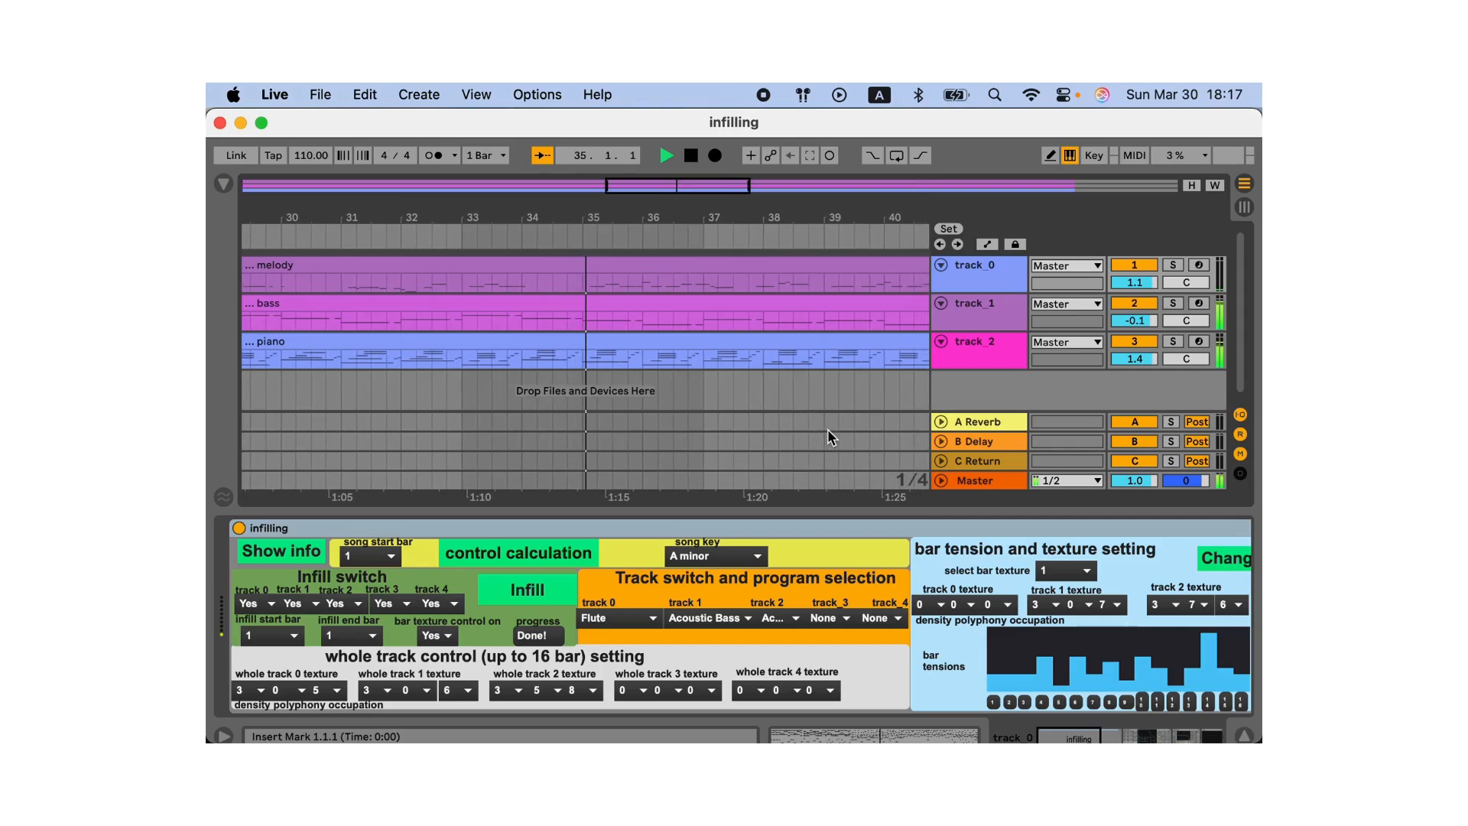
key("space")
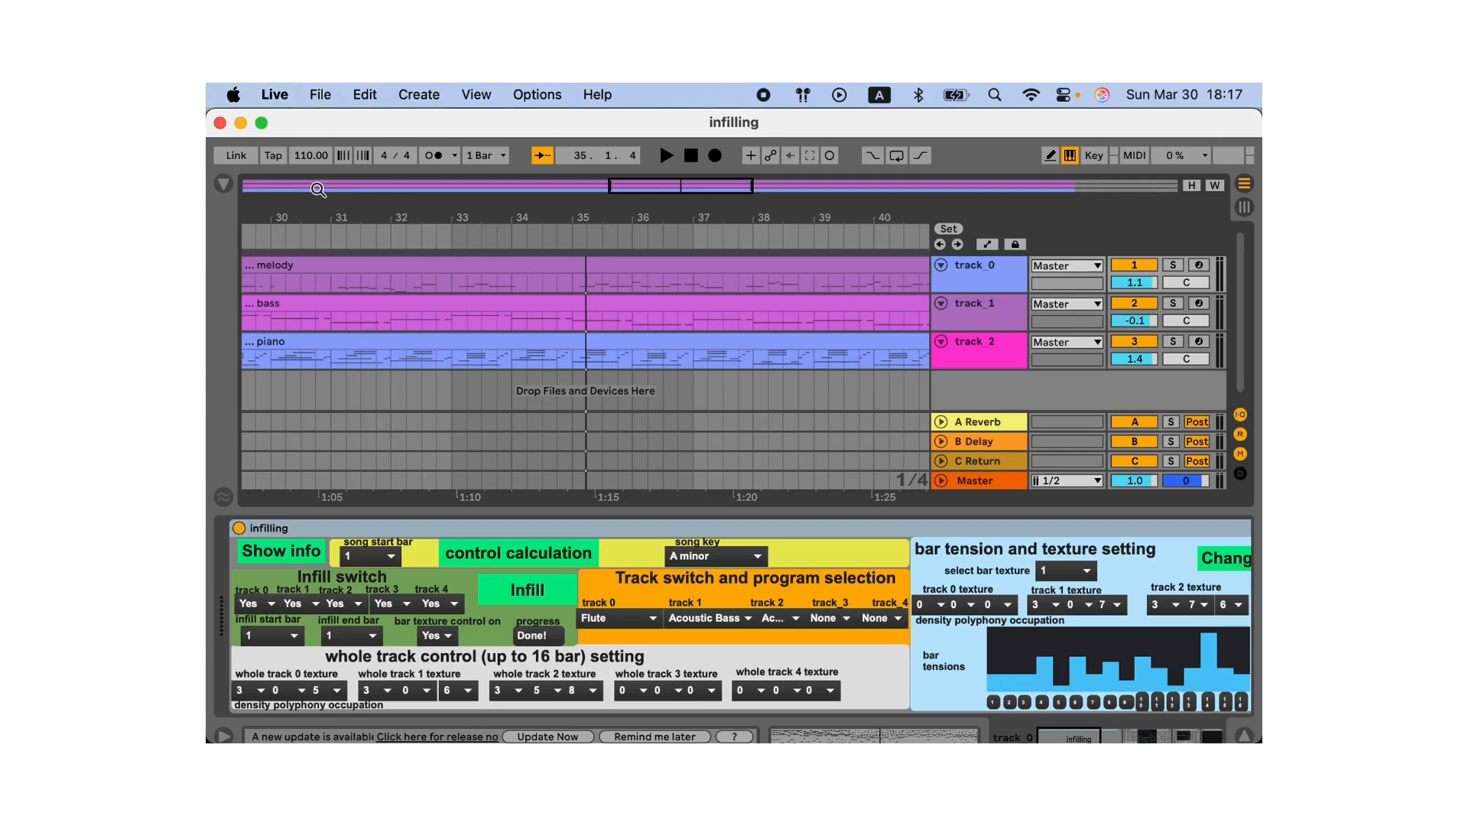
left_click_drag(318, 190, 246, 185)
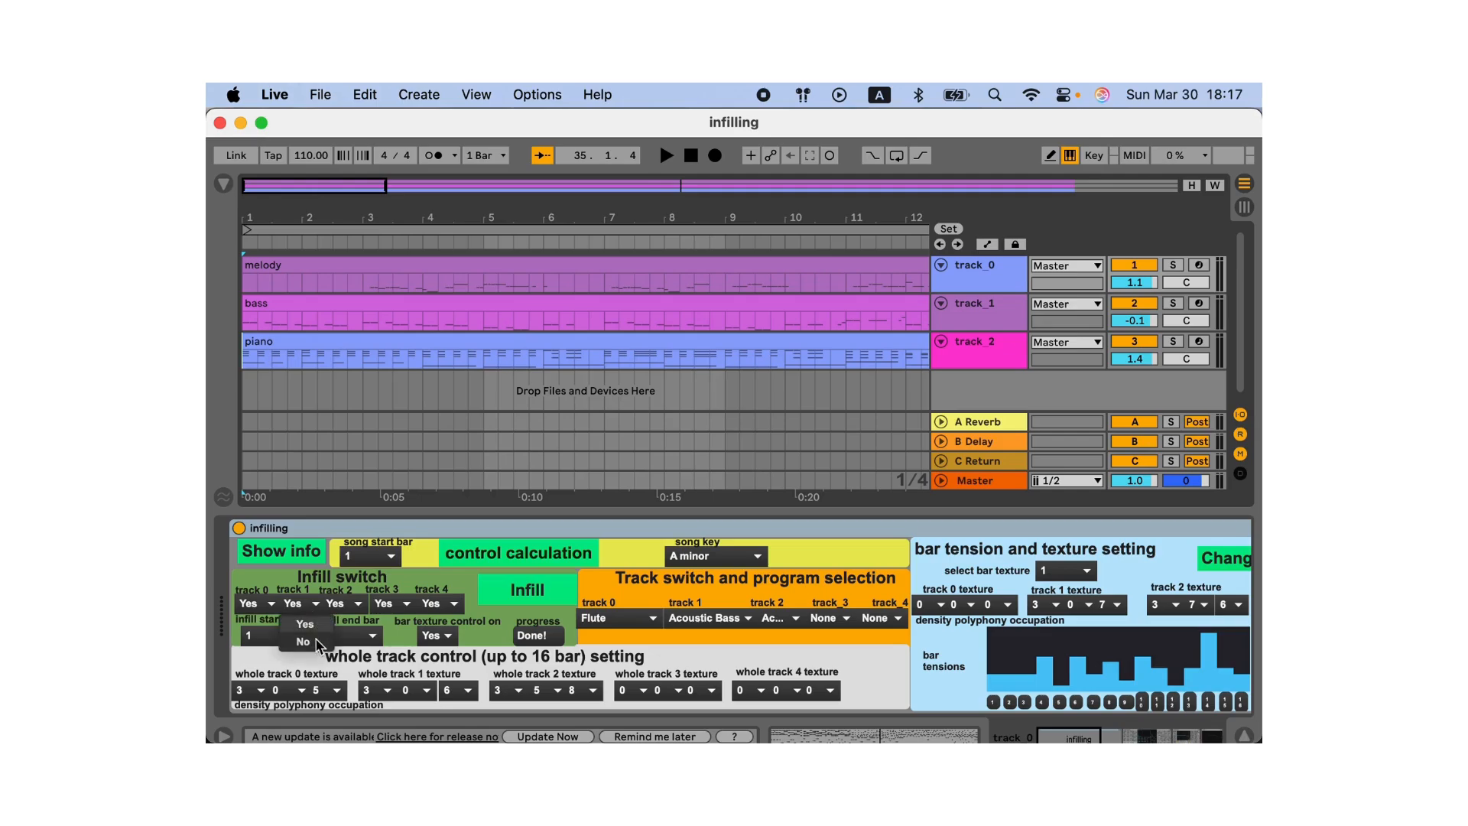
Set the infill switch to No for tracks 1 to 4 so only track 0 is infilled
left_click(341, 608)
left_click(348, 640)
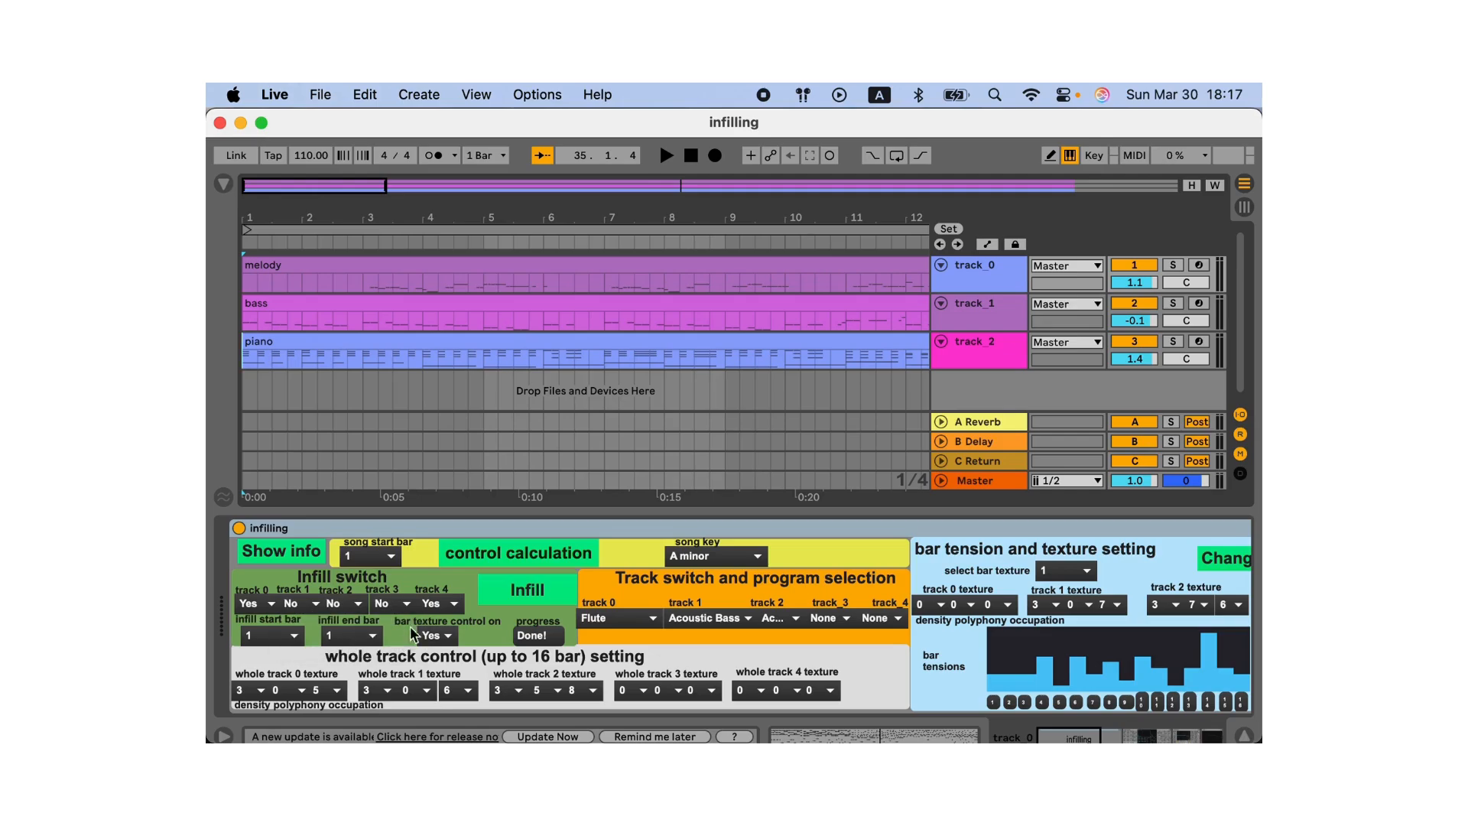
left_click(440, 604)
left_click(445, 640)
Set the infill end bar to 8, infill track 0 from bar 1, and play the result from the start
left_click(362, 636)
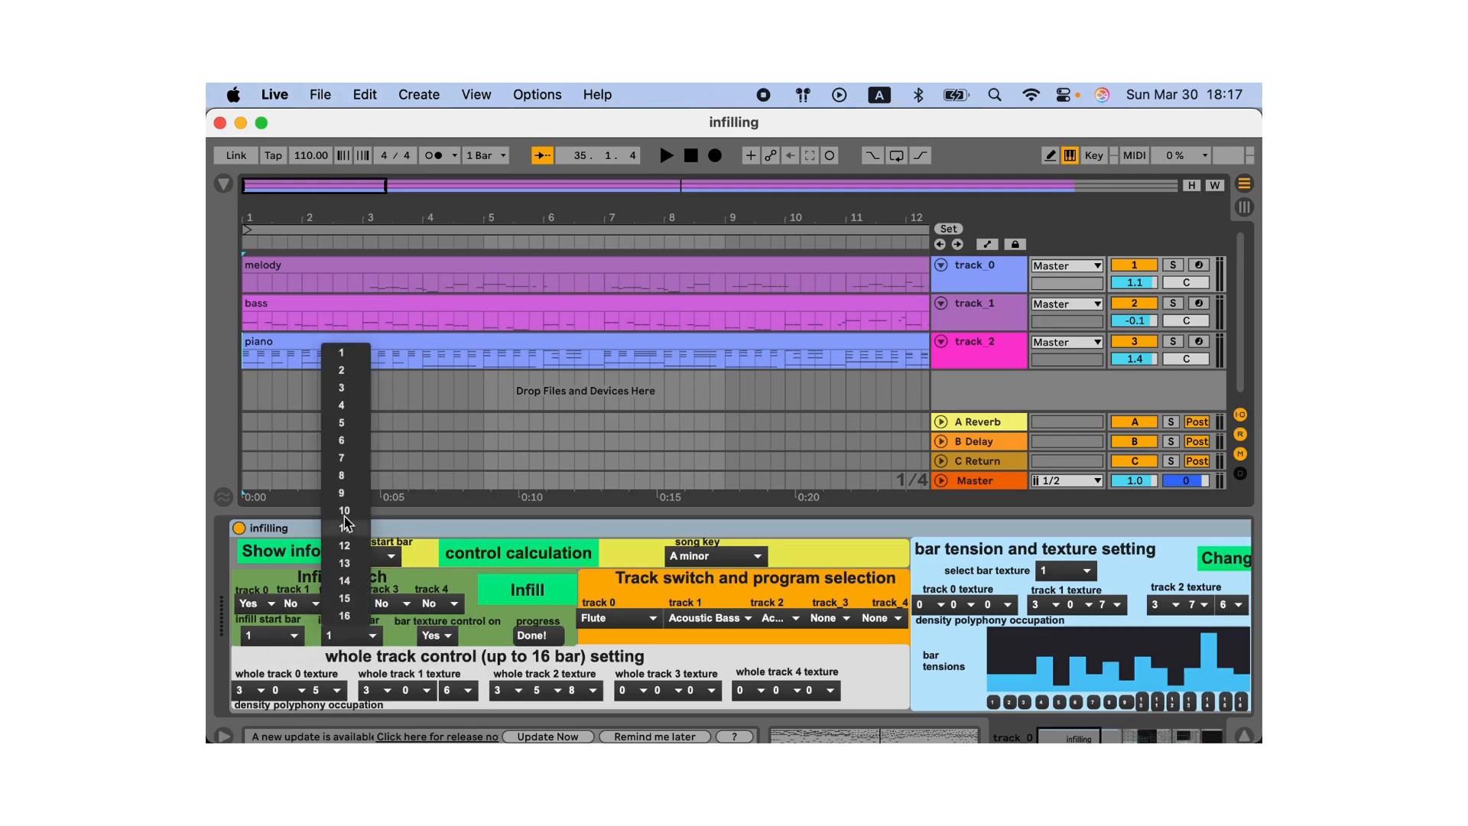
left_click(343, 475)
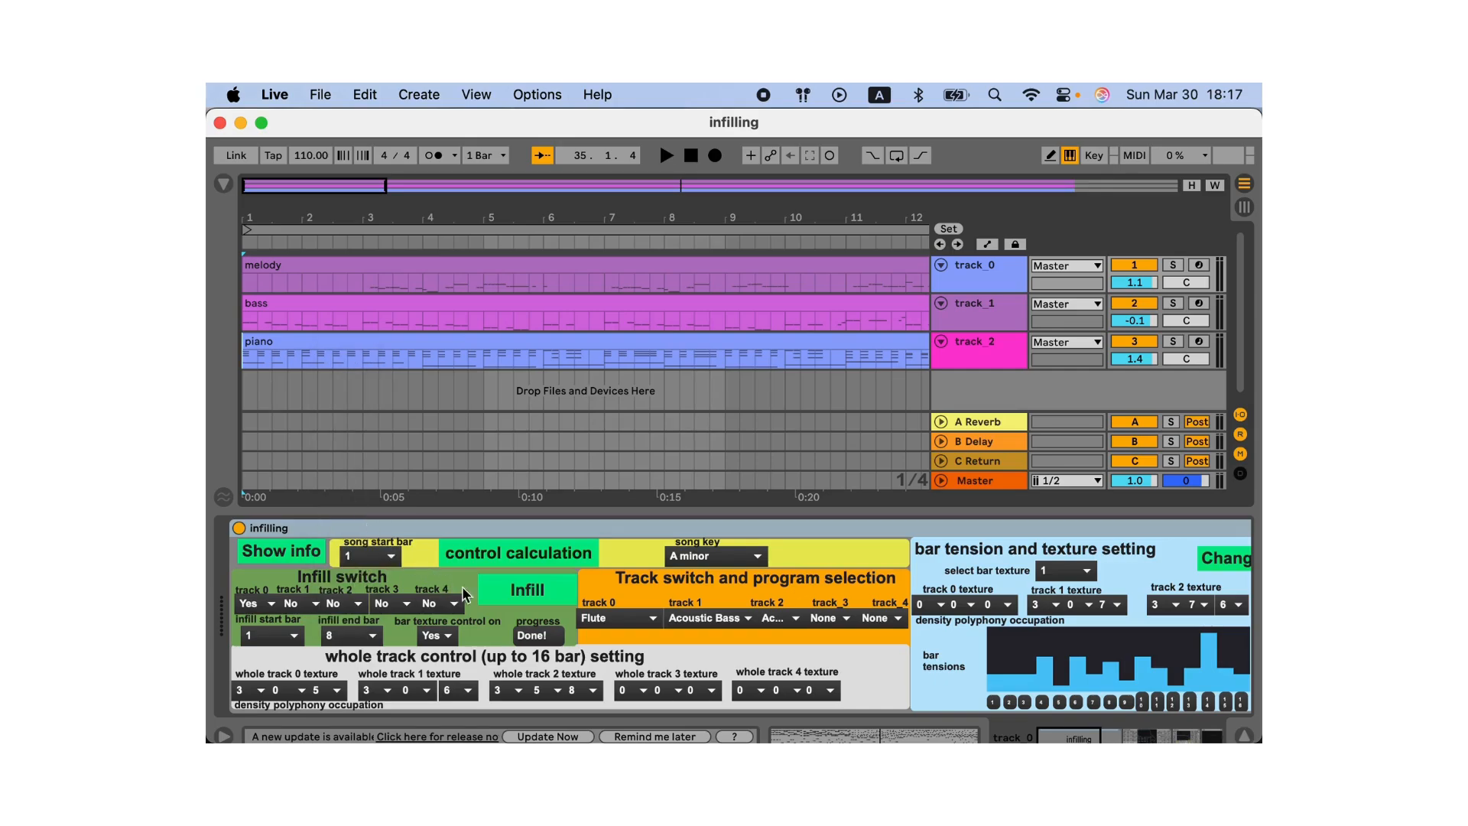
left_click(501, 586)
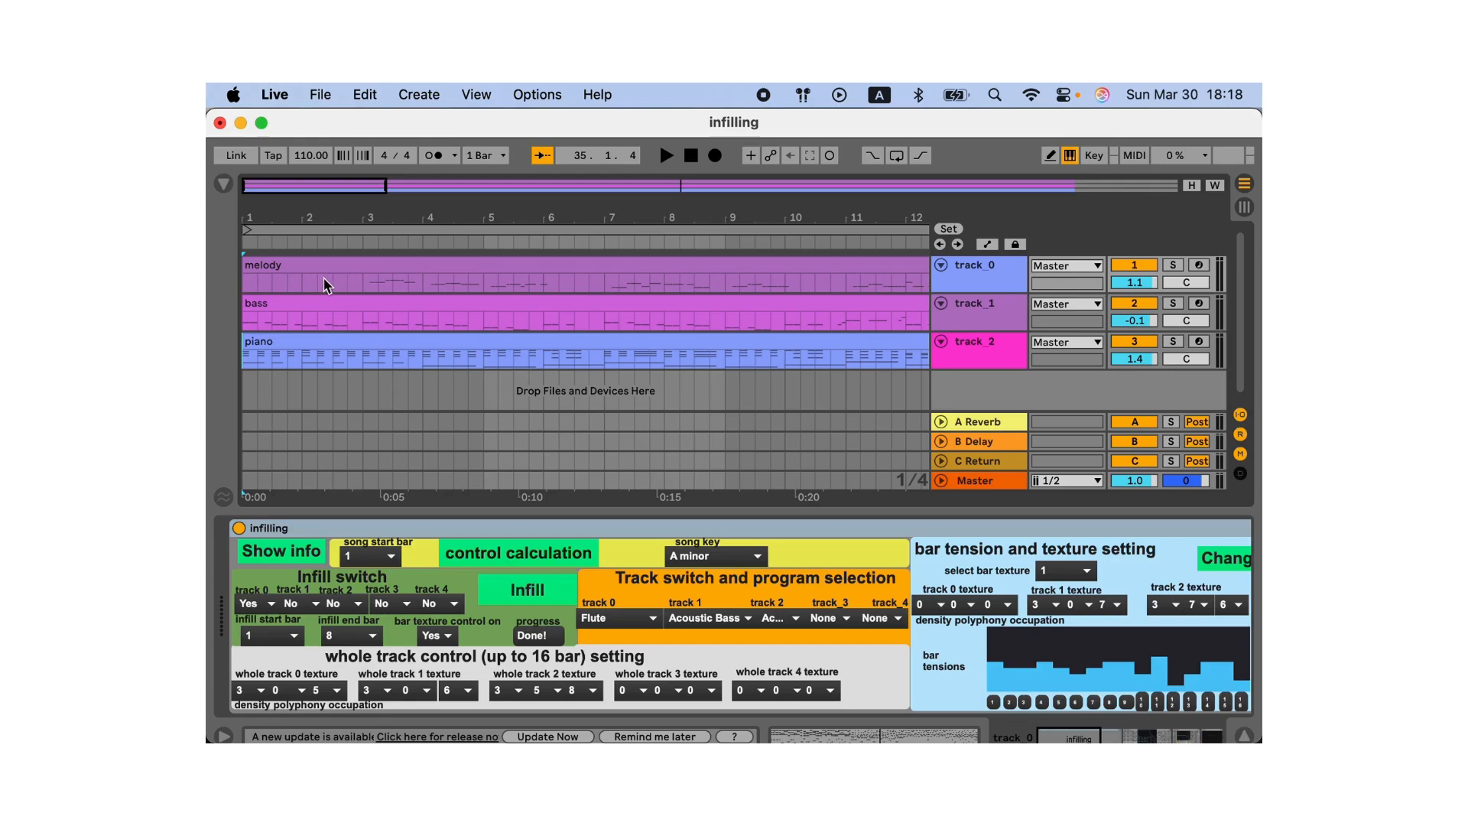
left_click(243, 243)
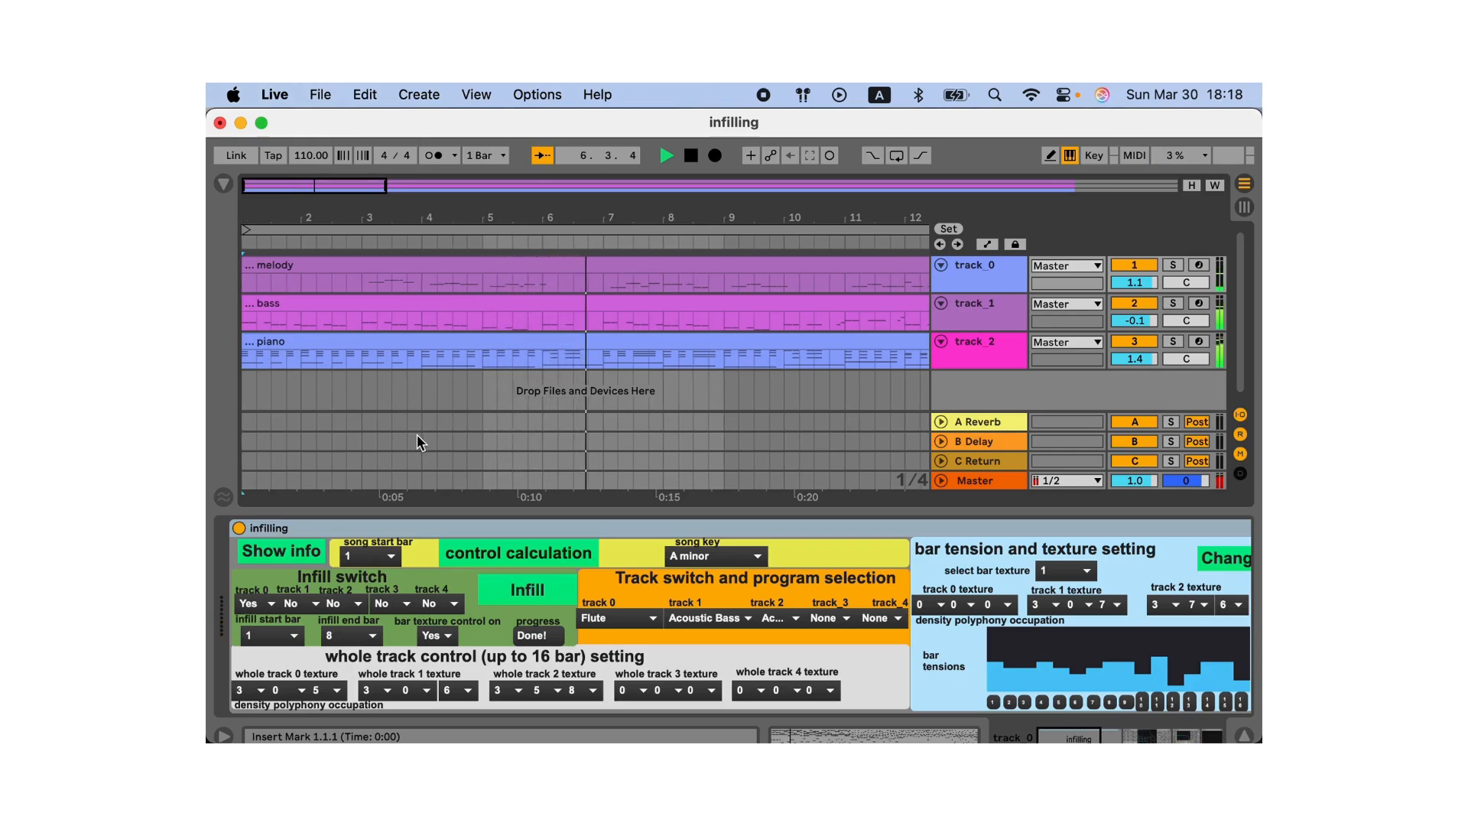
key("space")
Set both the infill start bar and end bar to 6 and turn bar texture control off
left_click(284, 636)
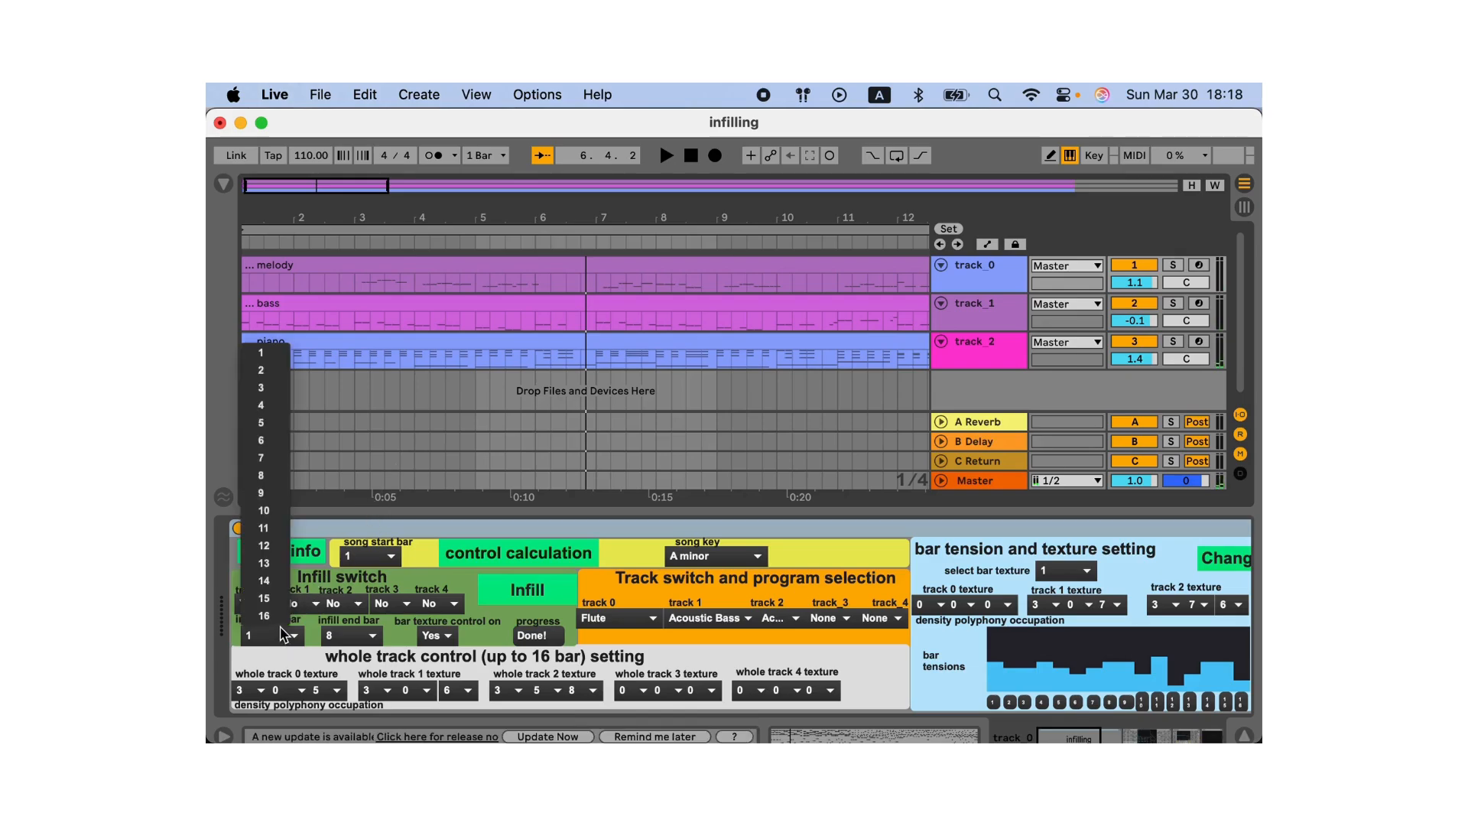
left_click(272, 449)
left_click(364, 635)
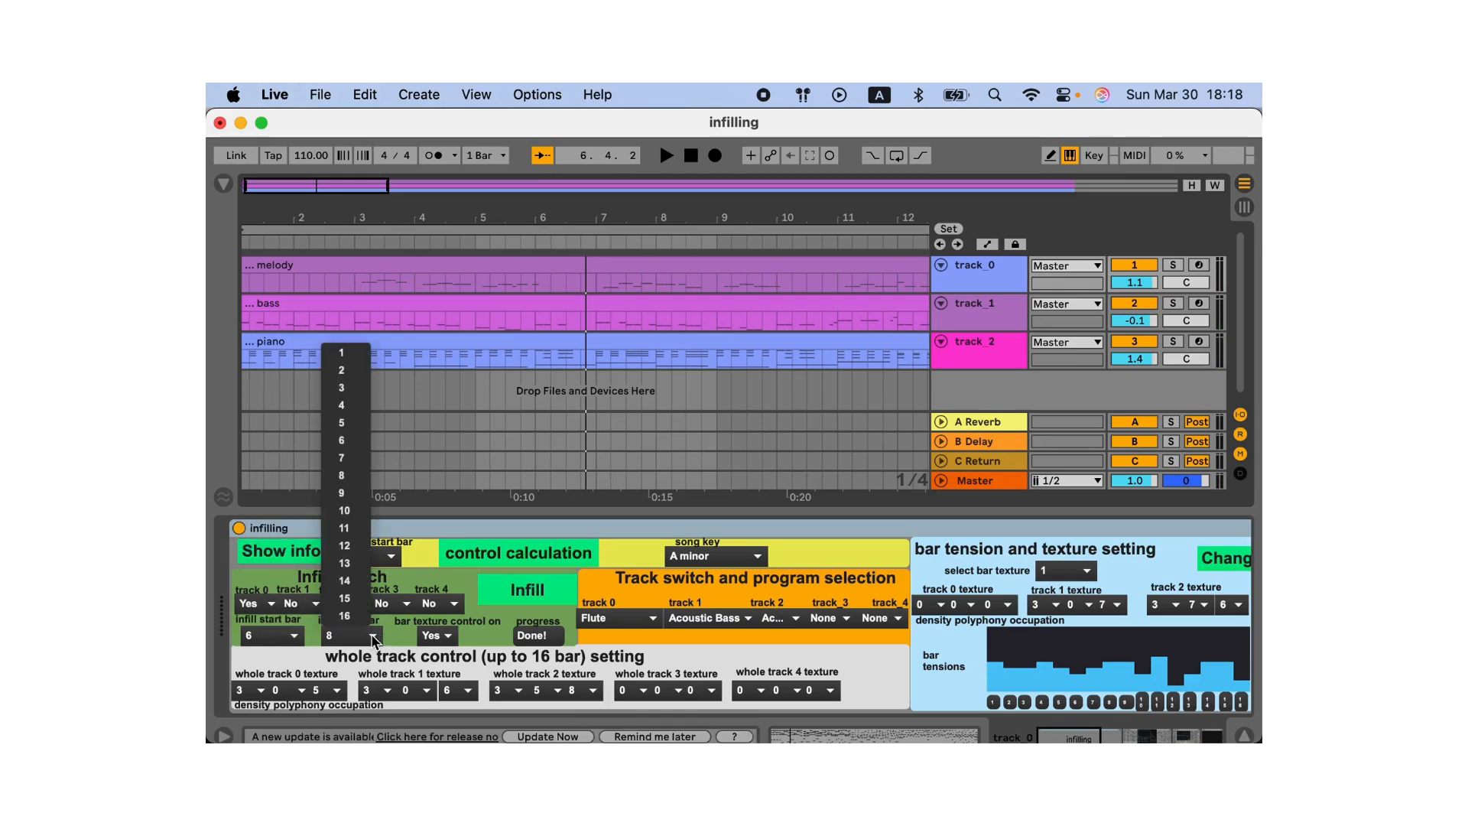
left_click(360, 463)
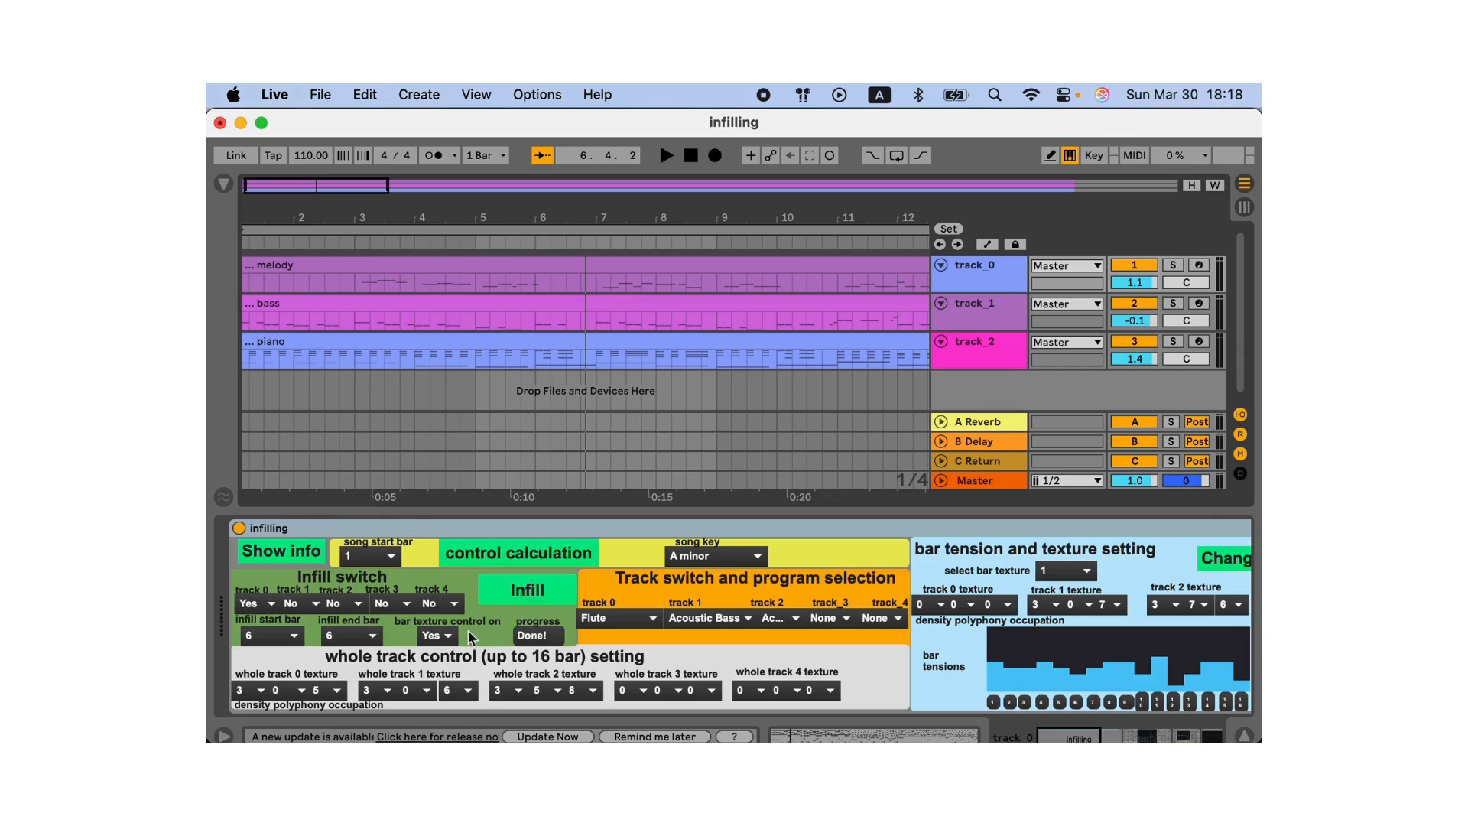
left_click(433, 636)
left_click(440, 676)
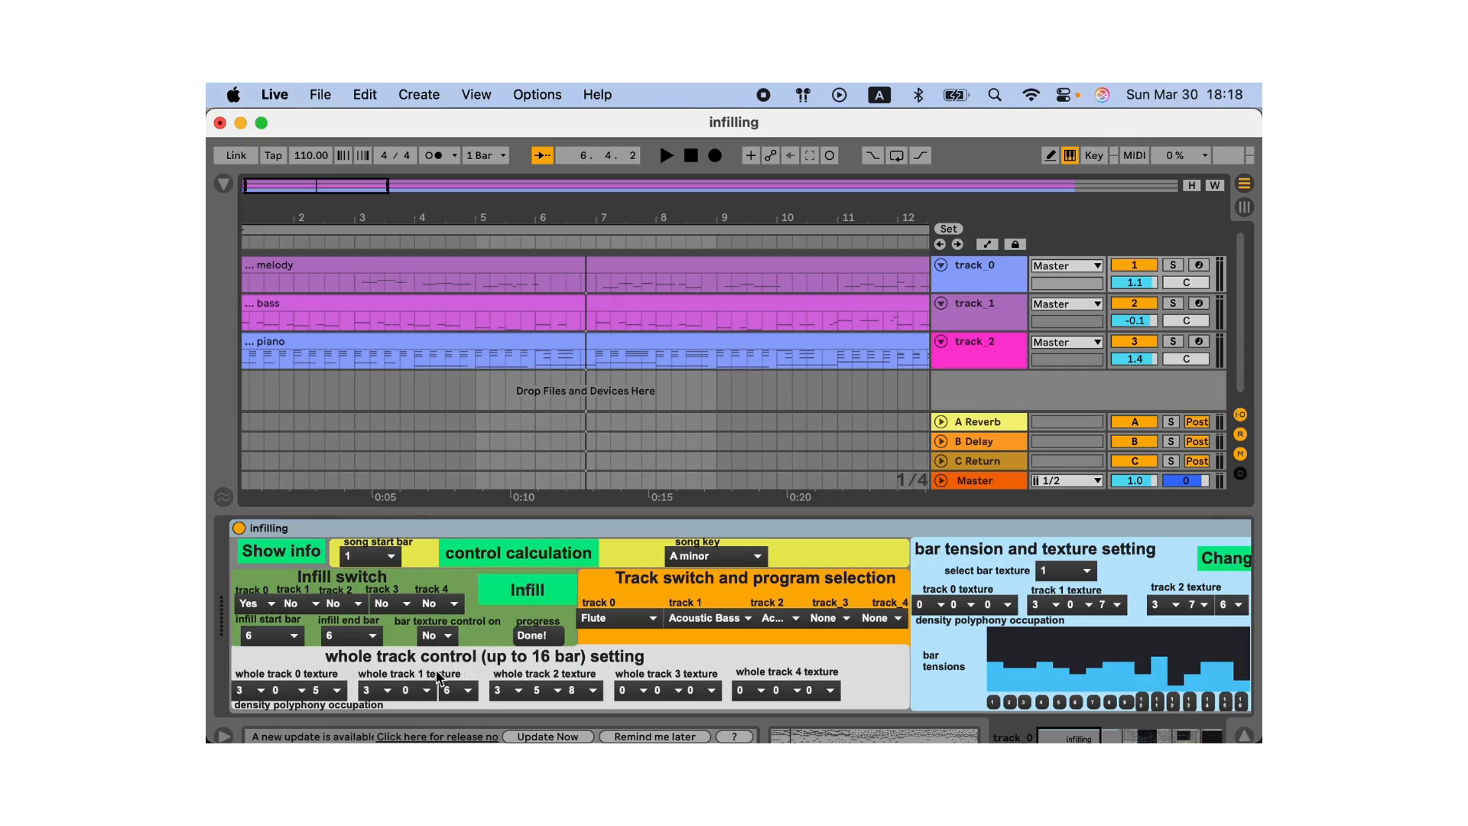
Infill bar 6 of track 0 and play it back from about bar 5
left_click(517, 595)
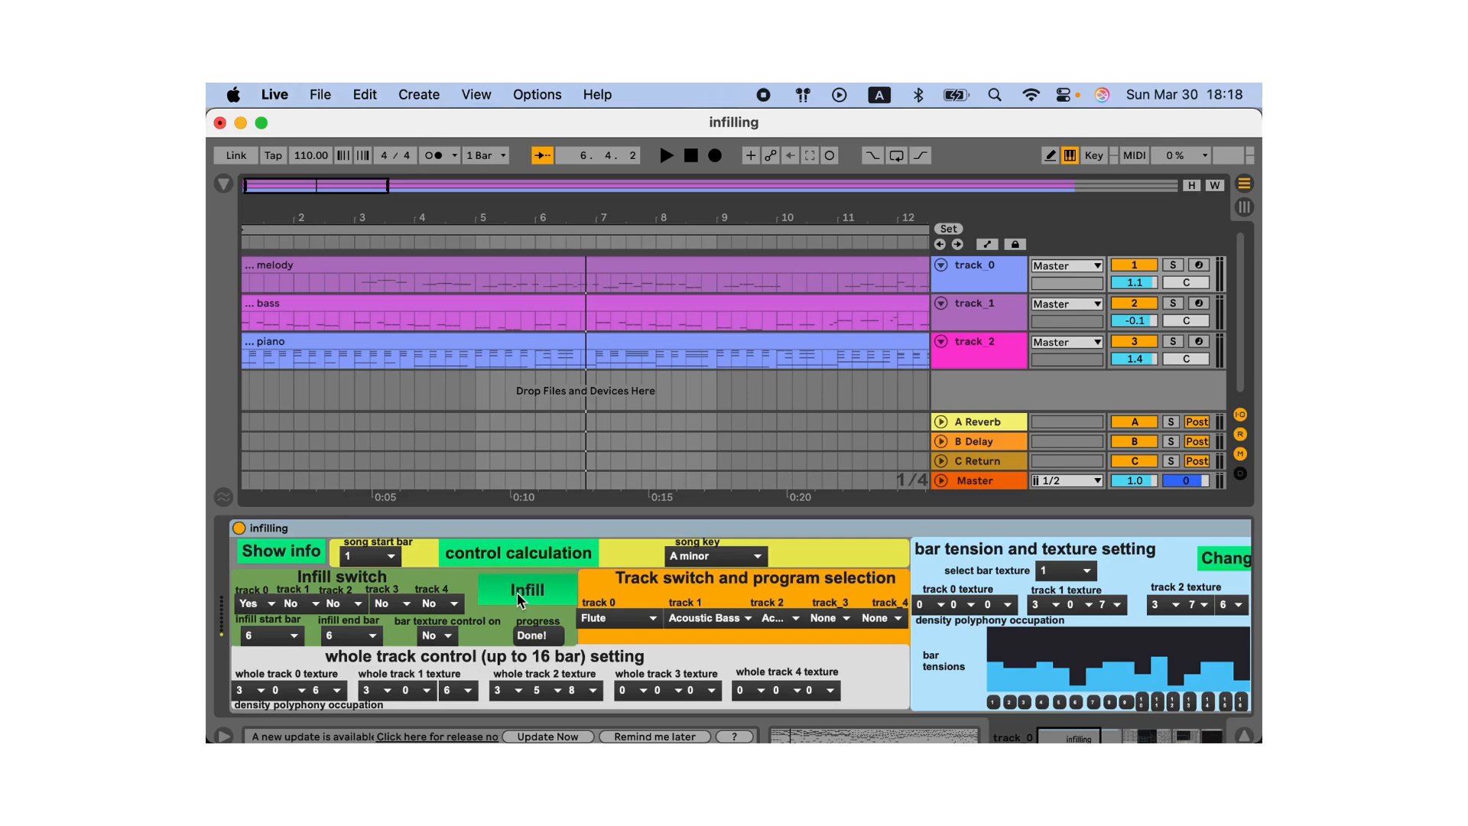
left_click(480, 239)
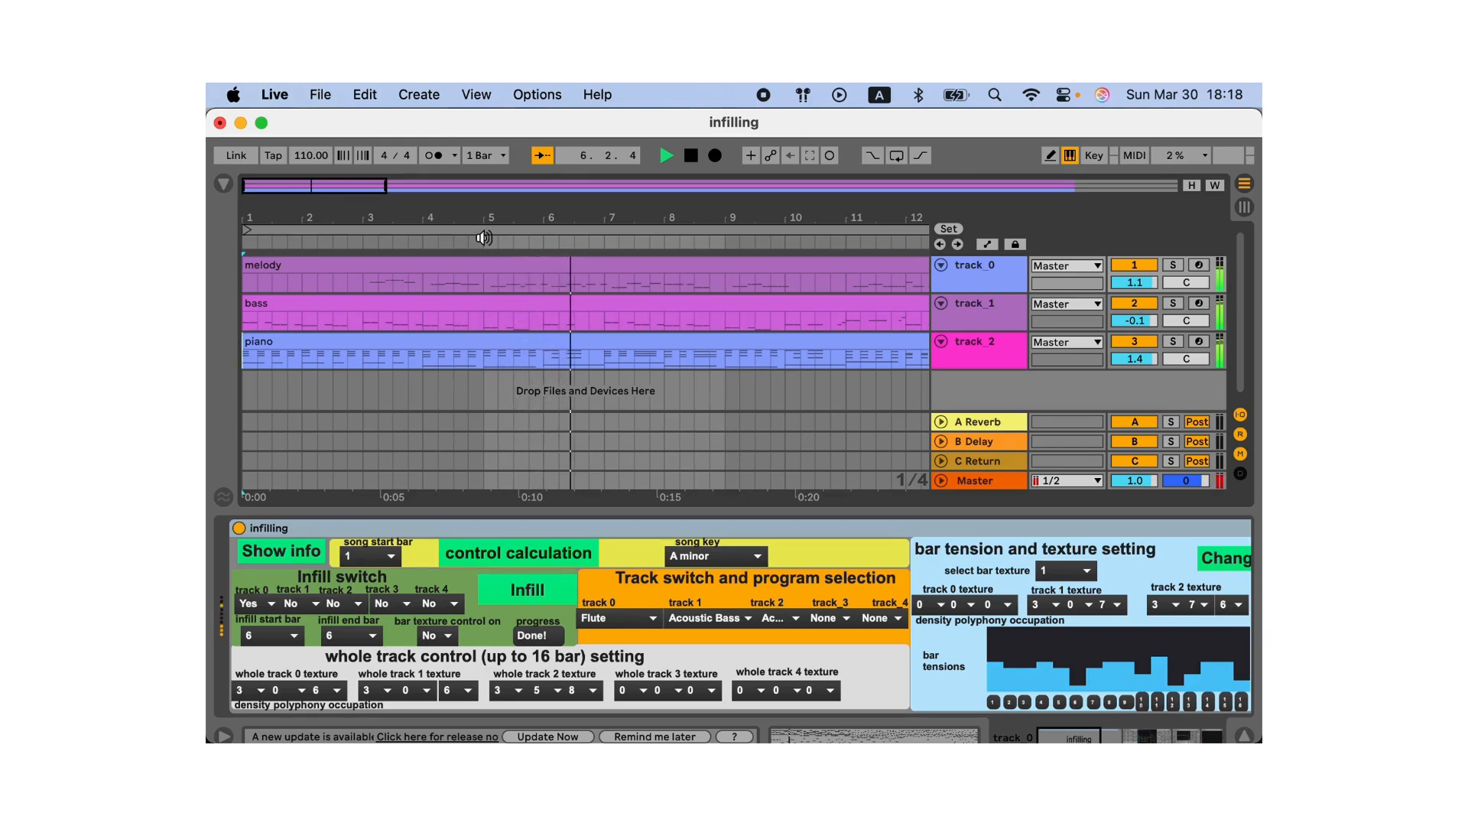
key("space")
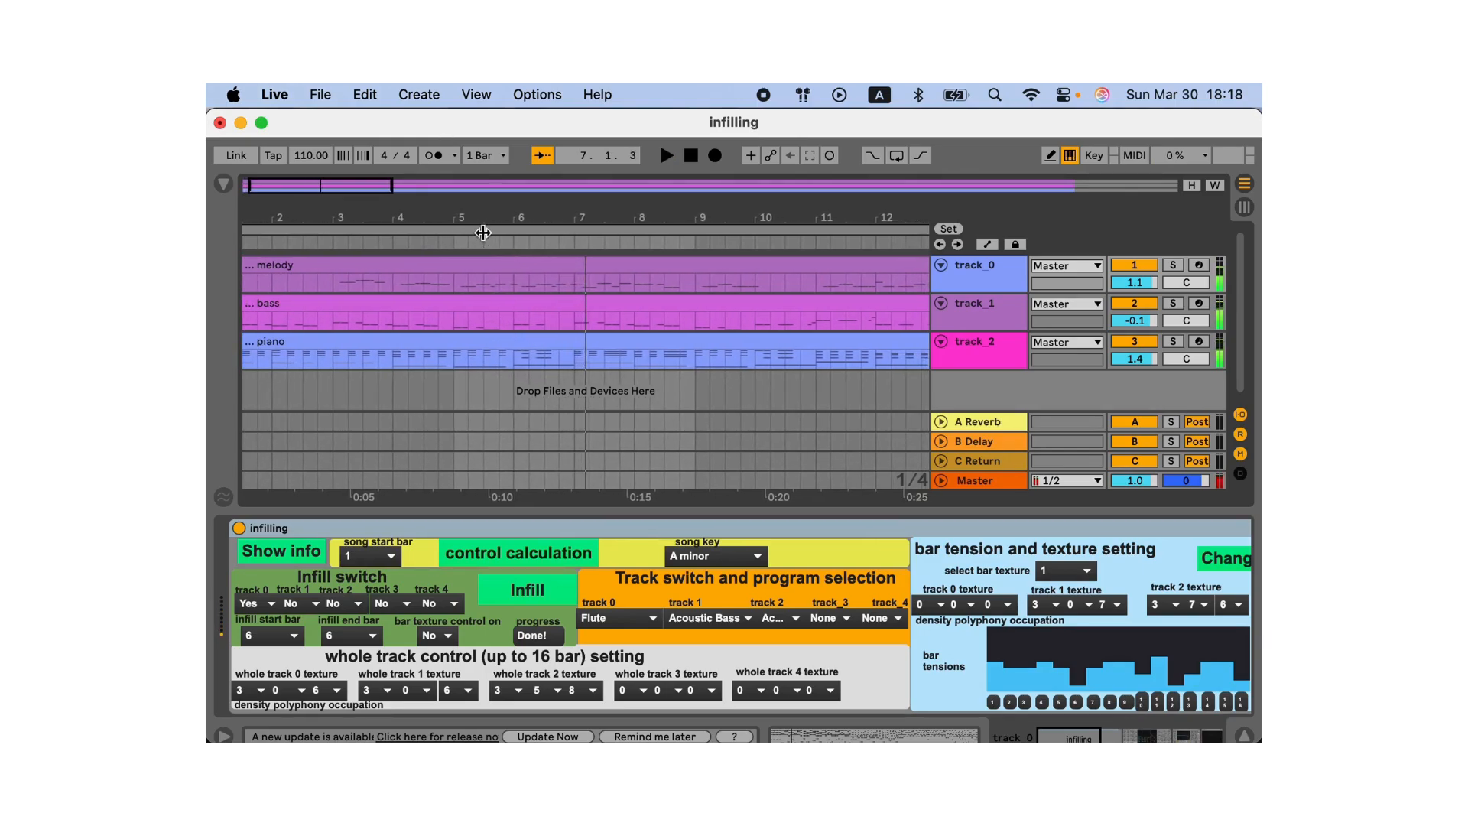
Regenerate the infill for bar 6 of track 0 and listen to the new version
left_click(527, 590)
left_click(535, 589)
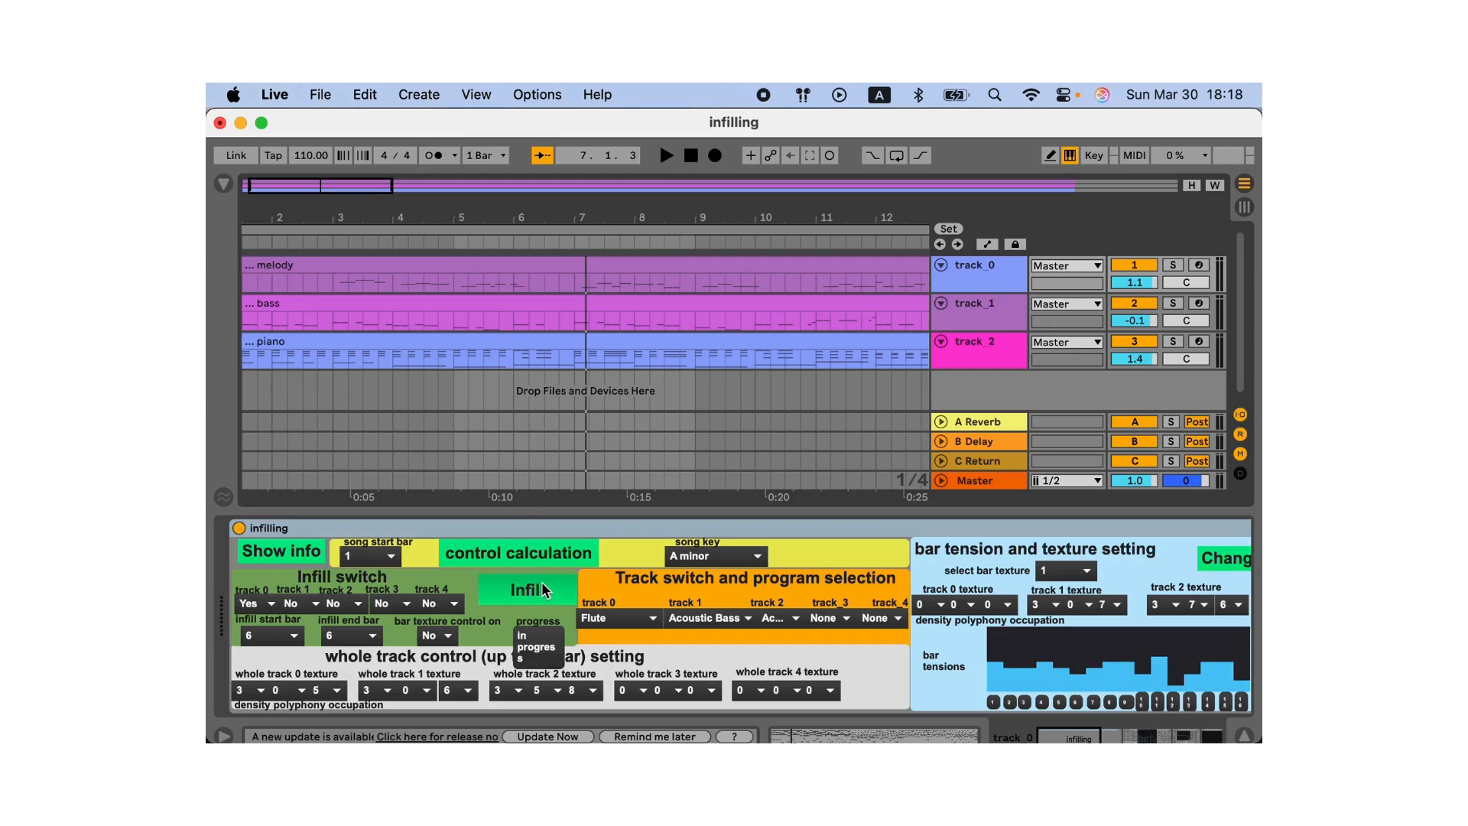
left_click(474, 243)
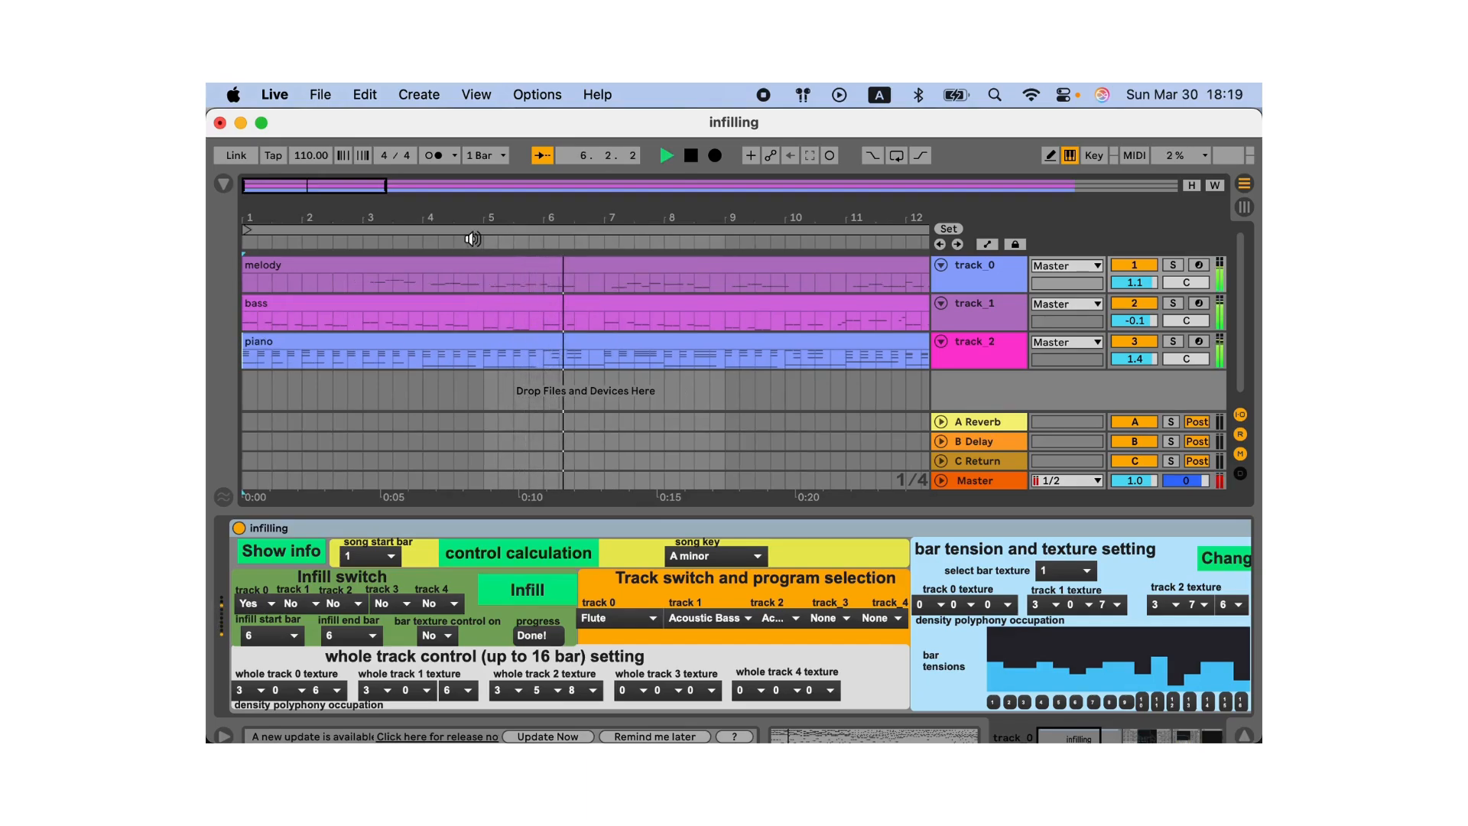
key("space")
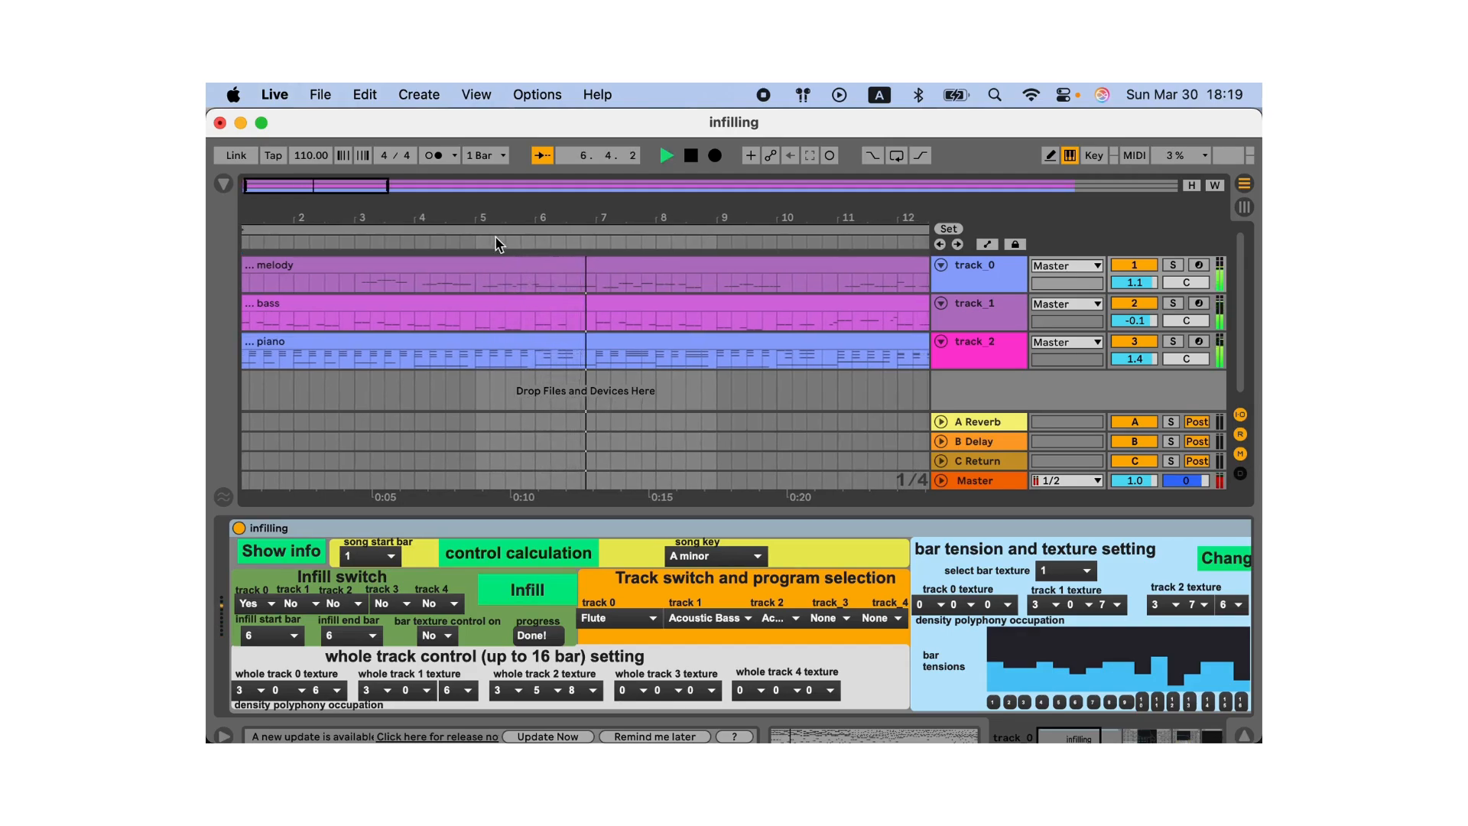
key("space")
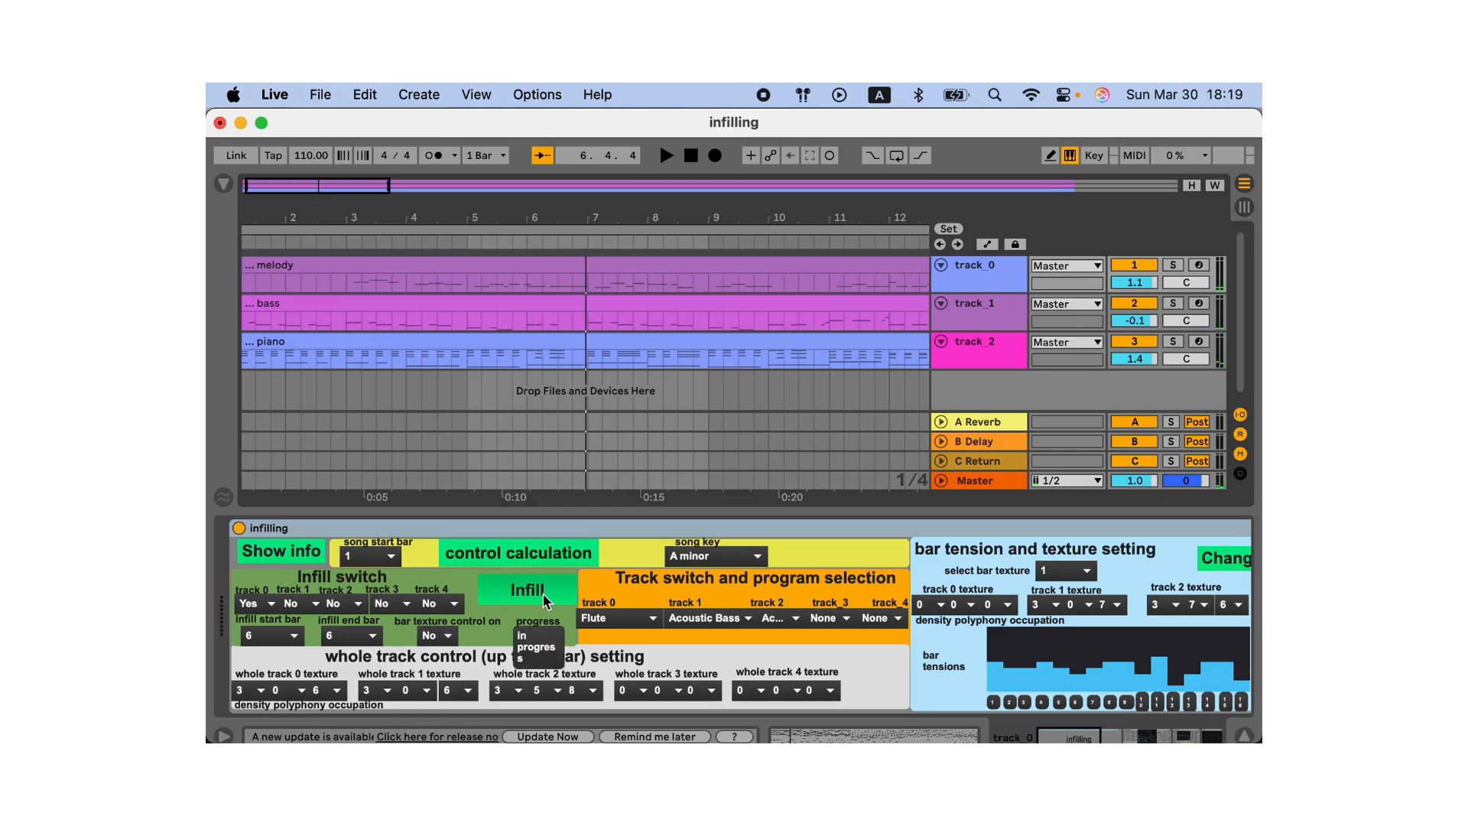
Play the arrangement from about bar 5 and infill bar 6 of track 0 once more
left_click(497, 243)
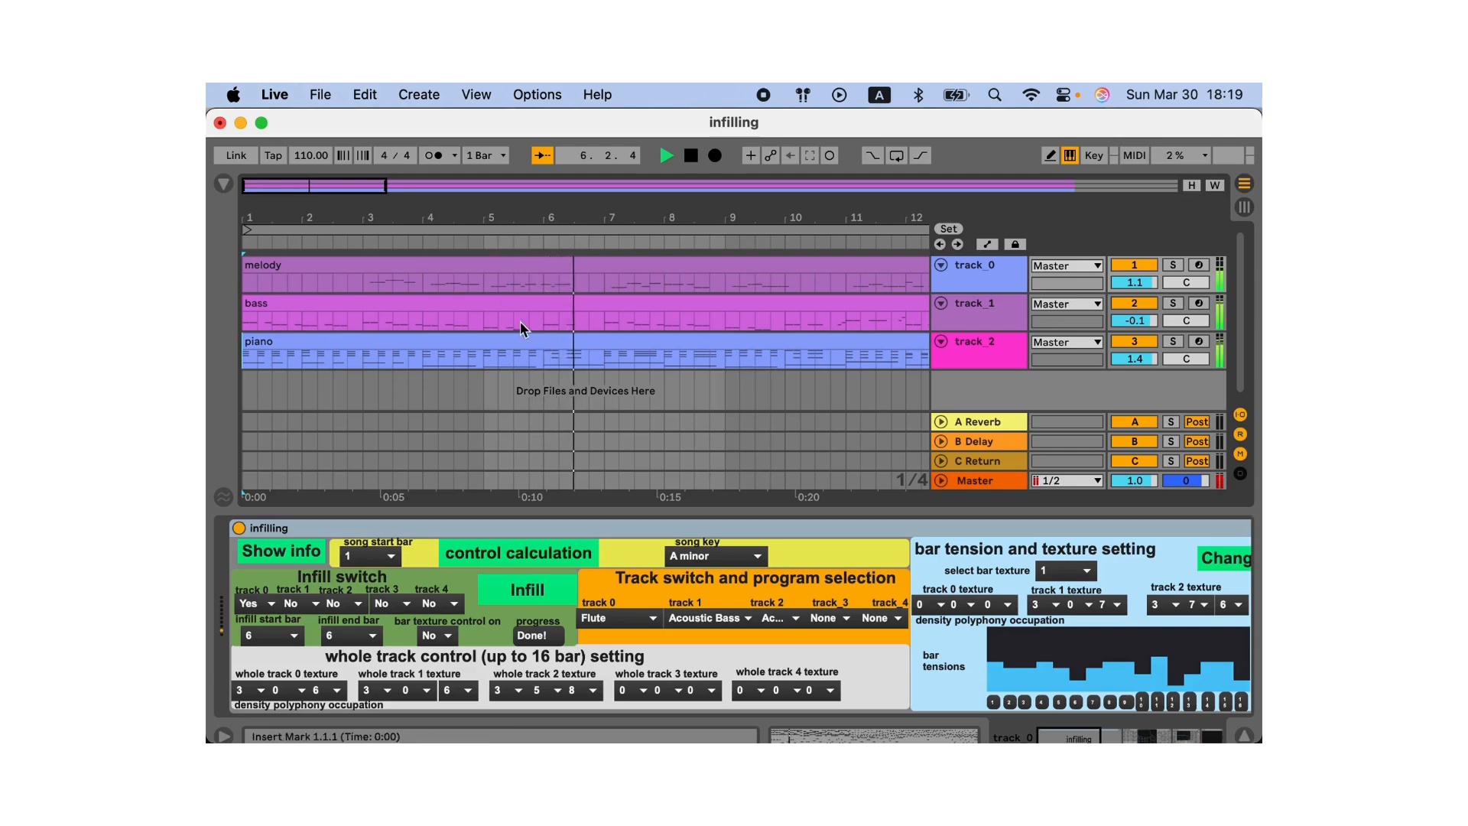
key("space")
left_click(530, 583)
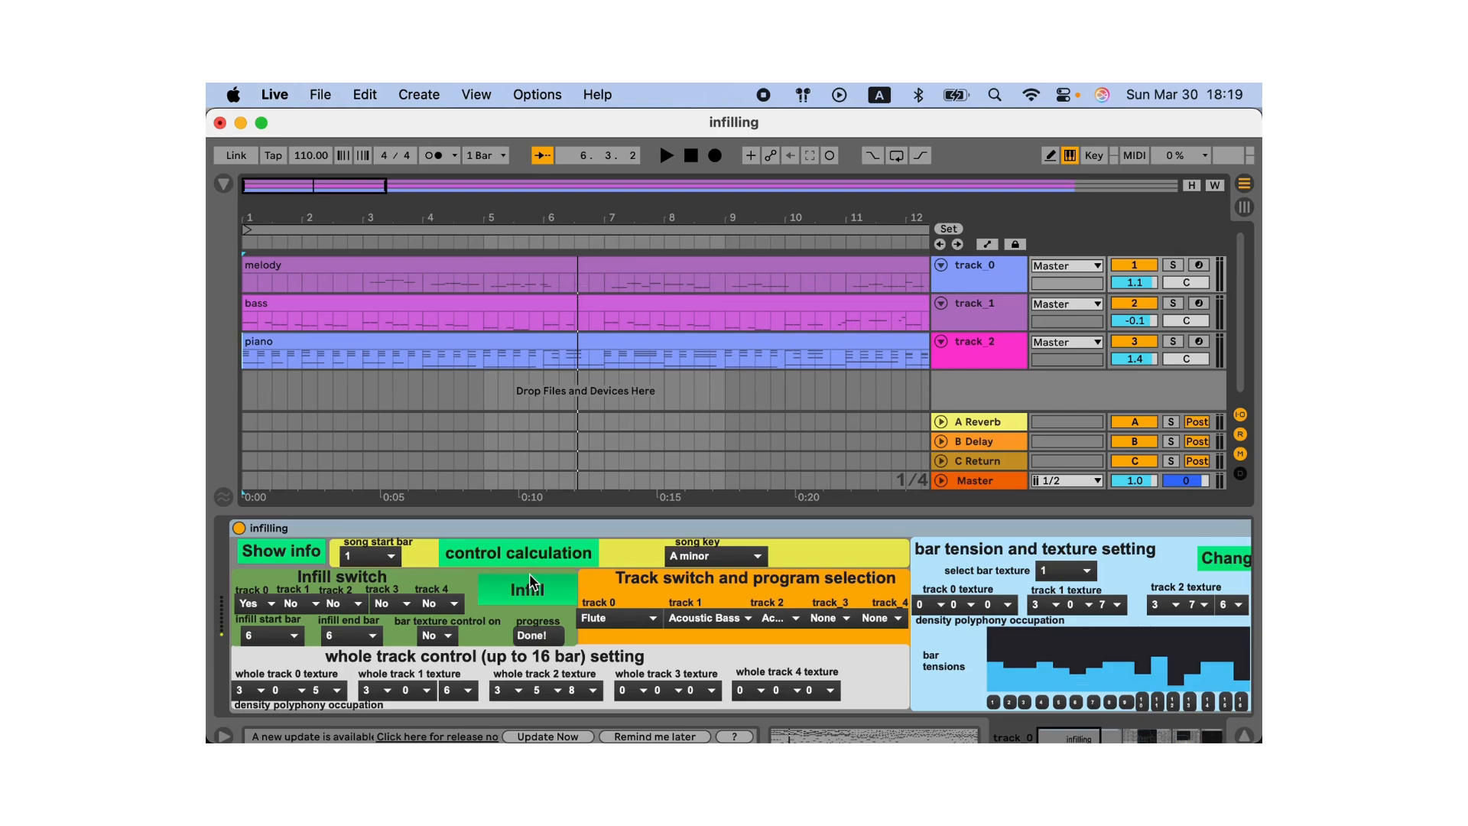
Set the infill start bar to 5, infill bars 5 to 6 of track 0, and play the result from about bar 5
left_click(279, 634)
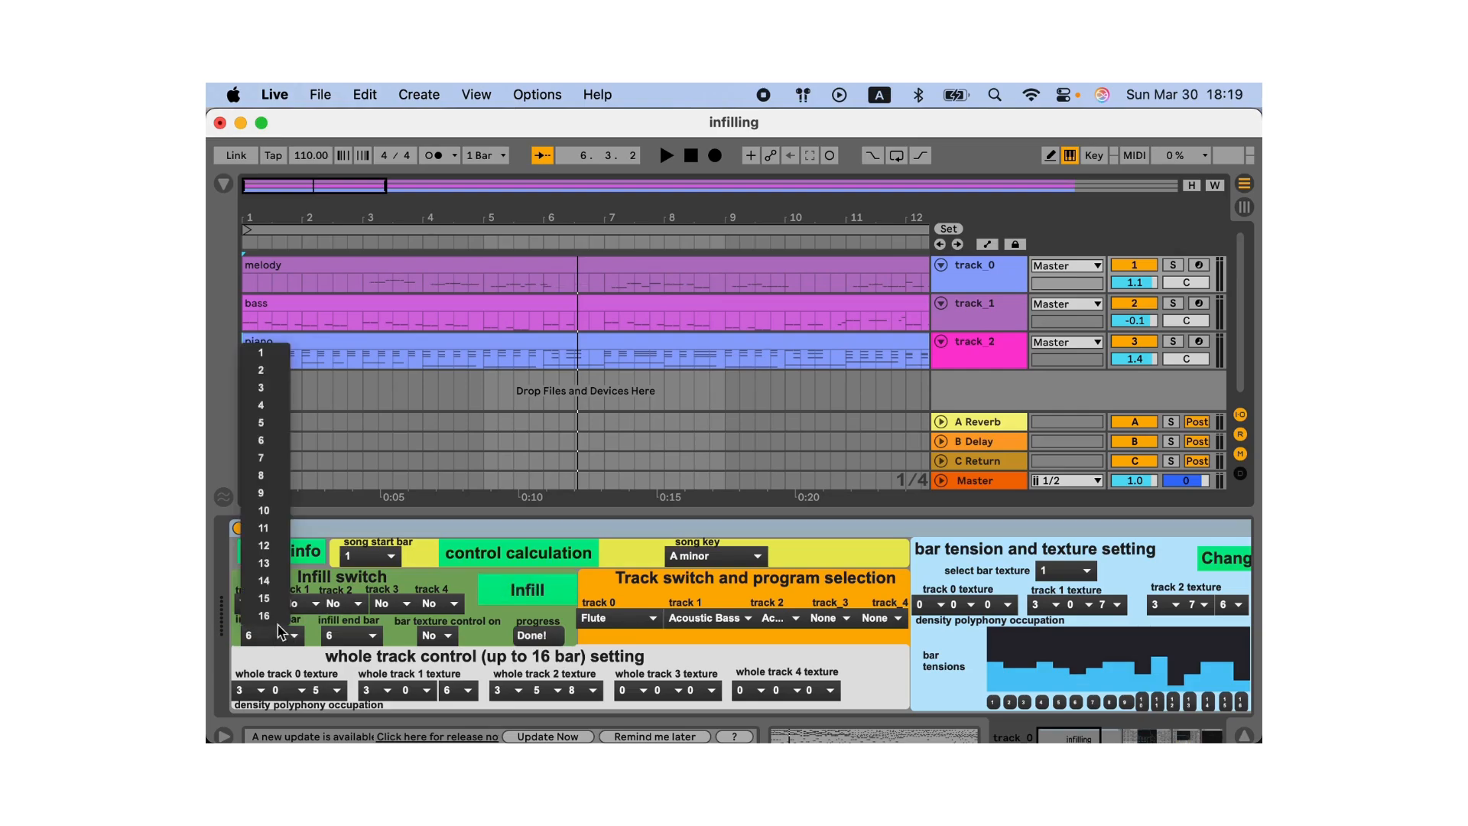
left_click(271, 423)
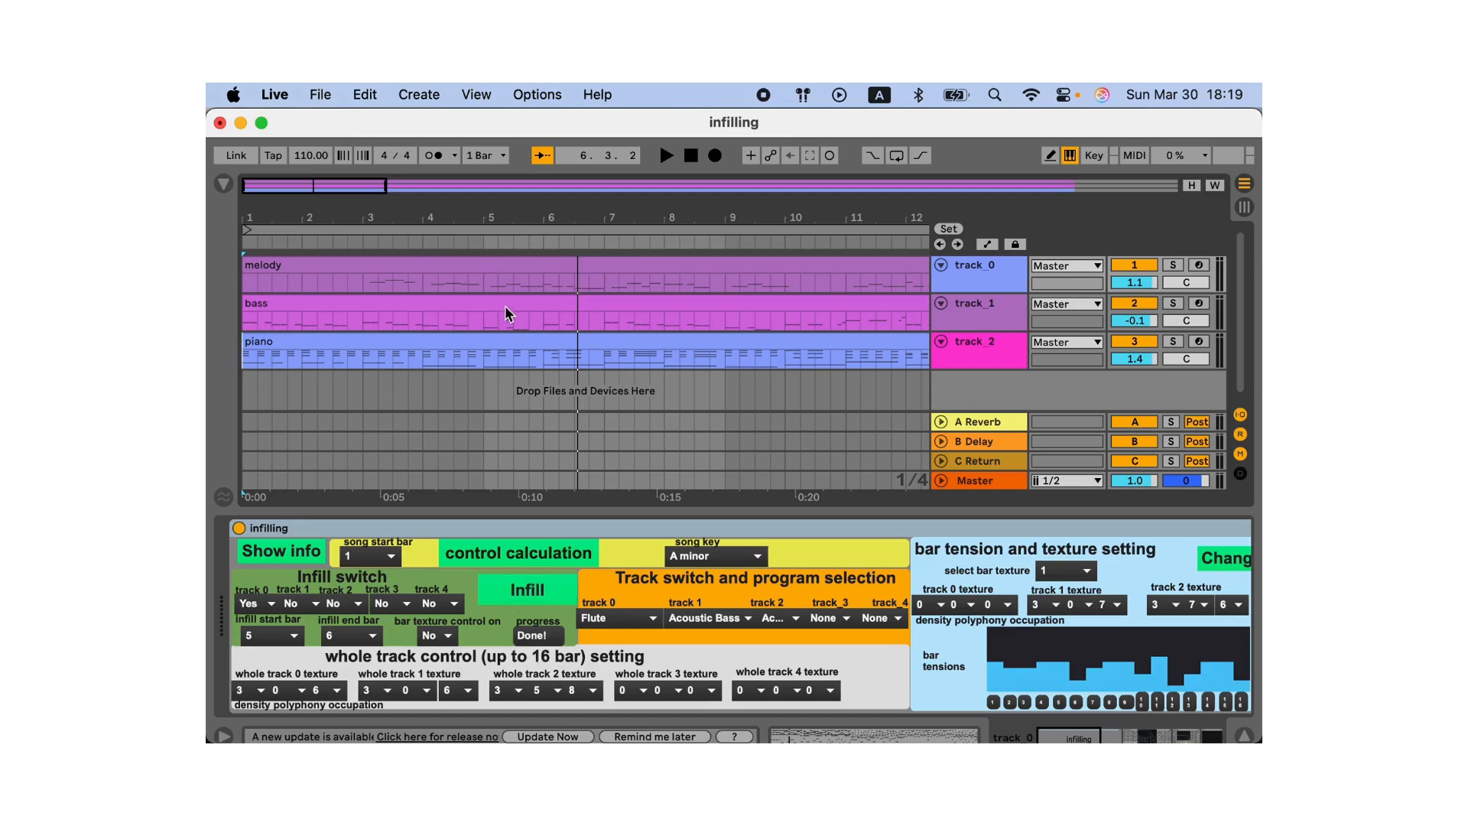
left_click(482, 239)
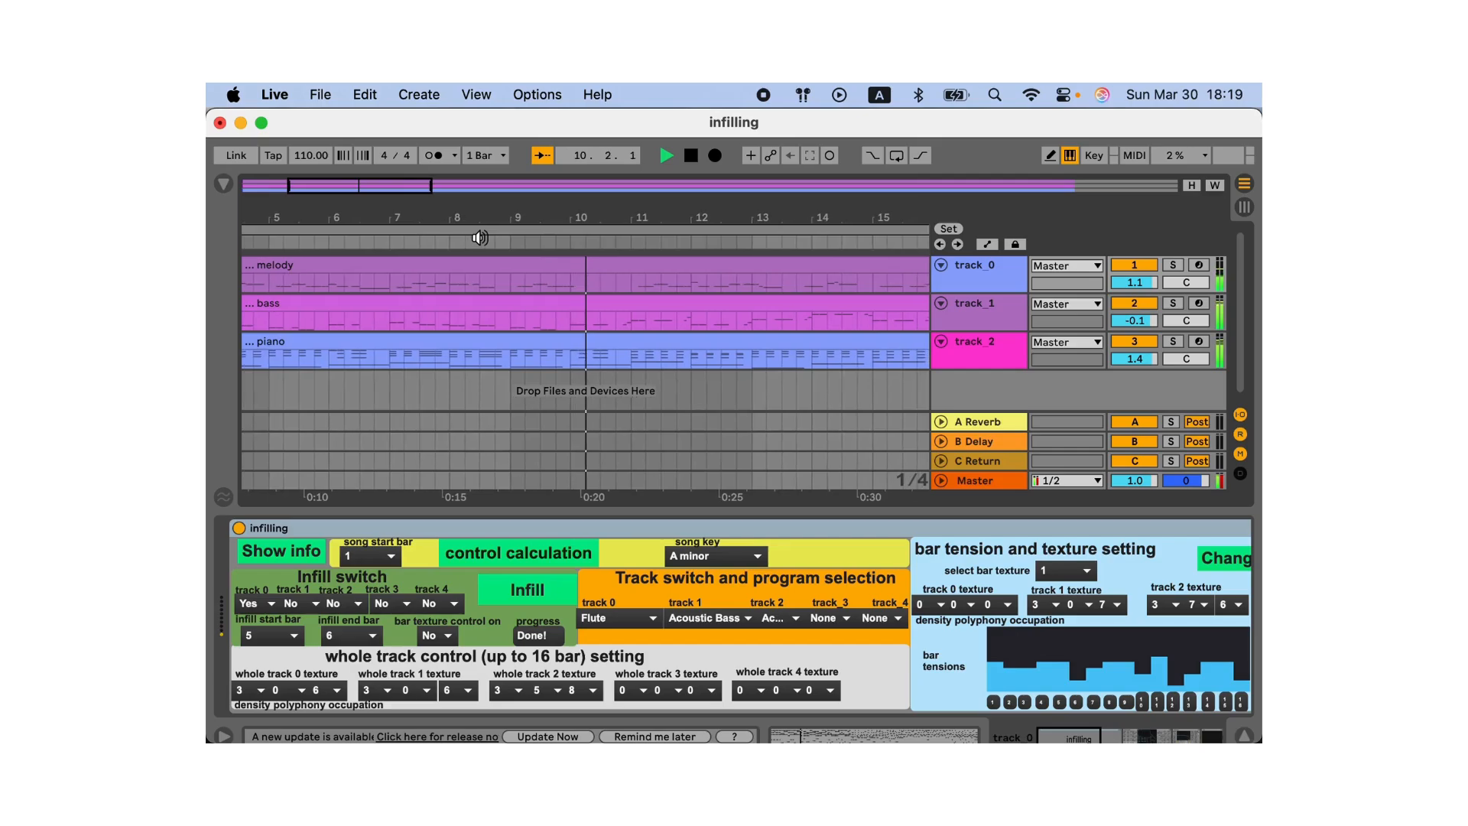
key("space")
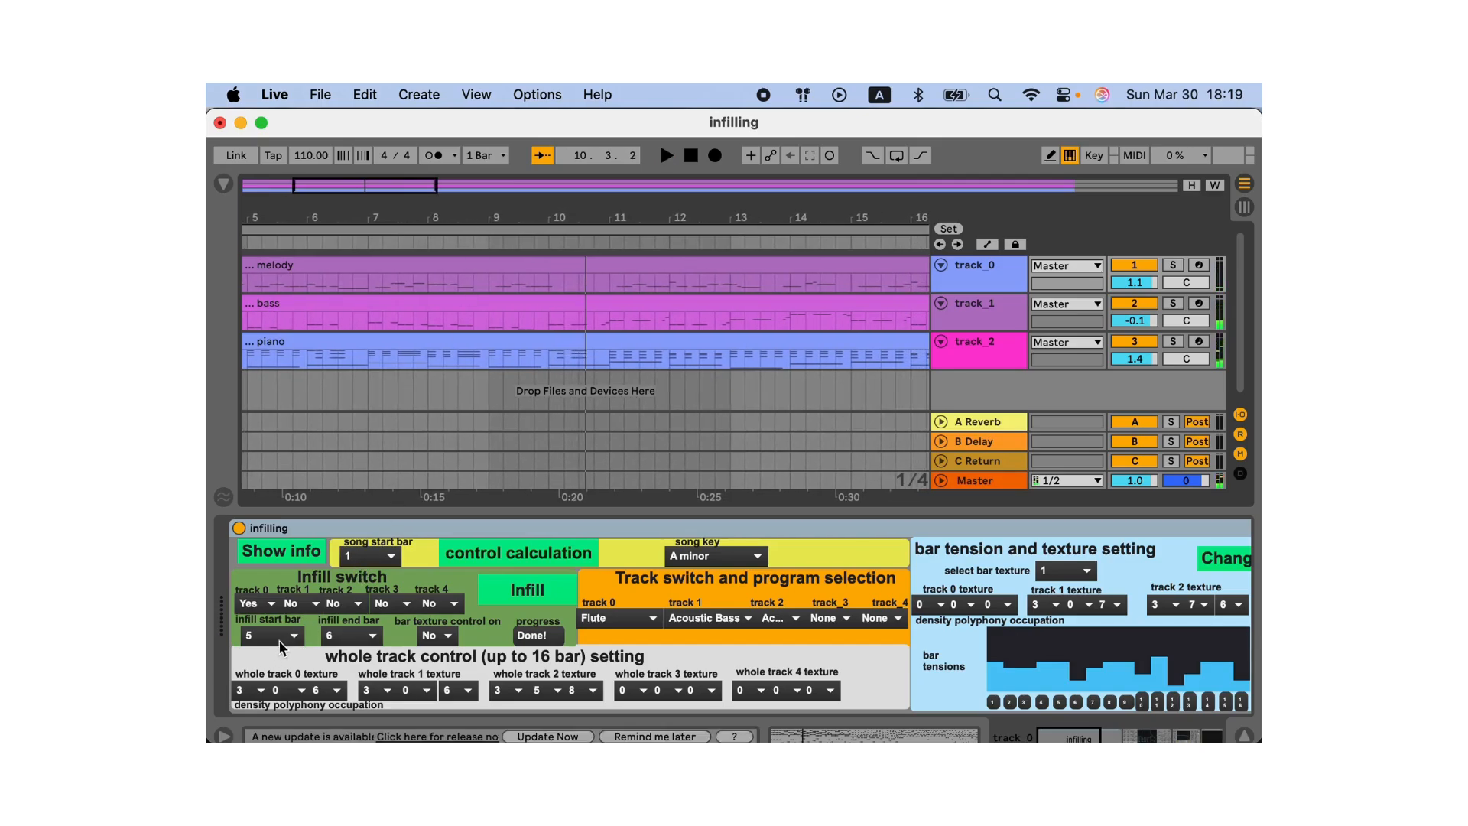
Infill bars 9 to 10 of track 0 and listen to the result from about bar 9
left_click(280, 647)
left_click(260, 493)
left_click(356, 646)
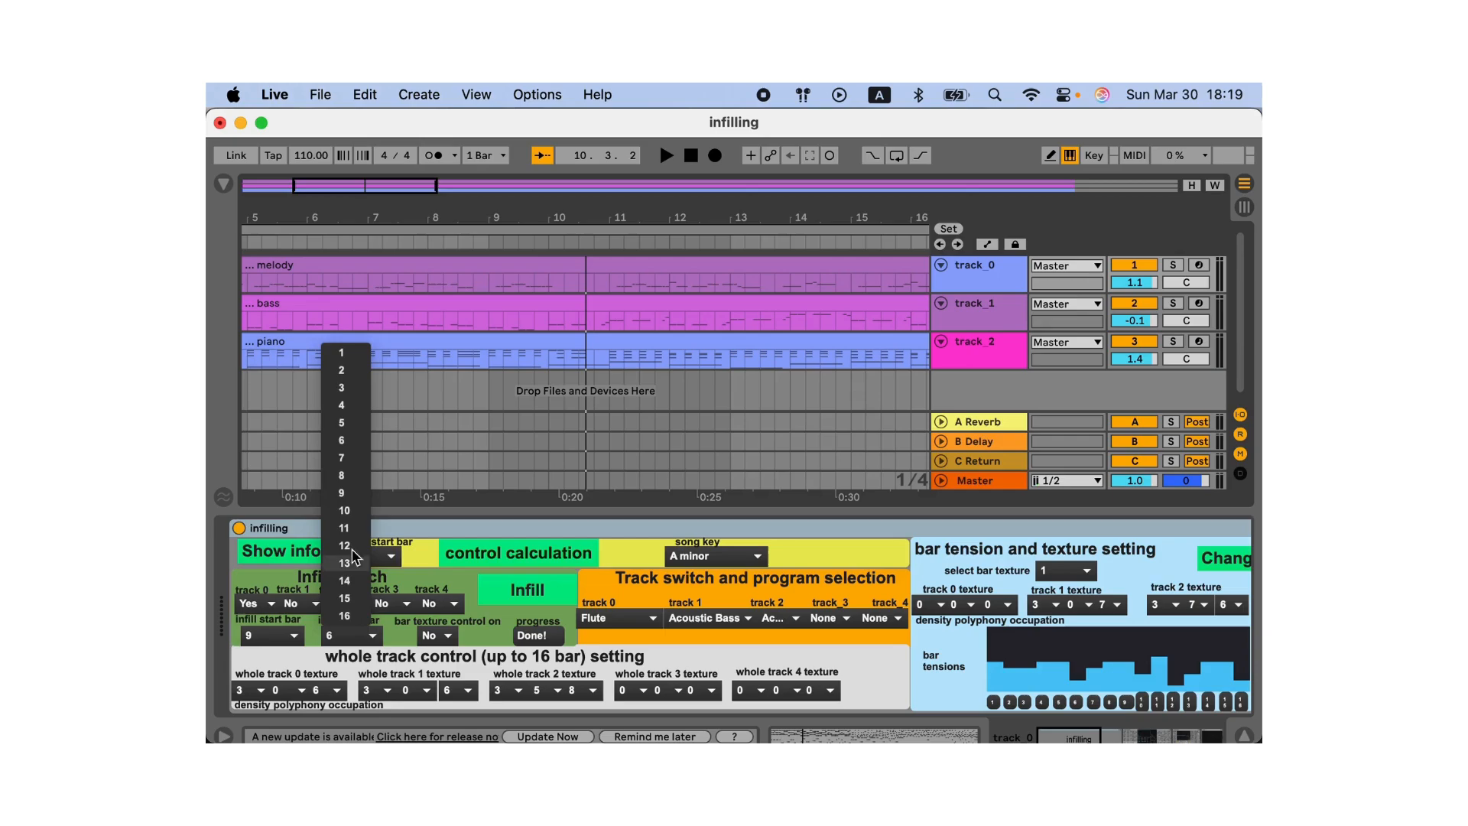
left_click(355, 511)
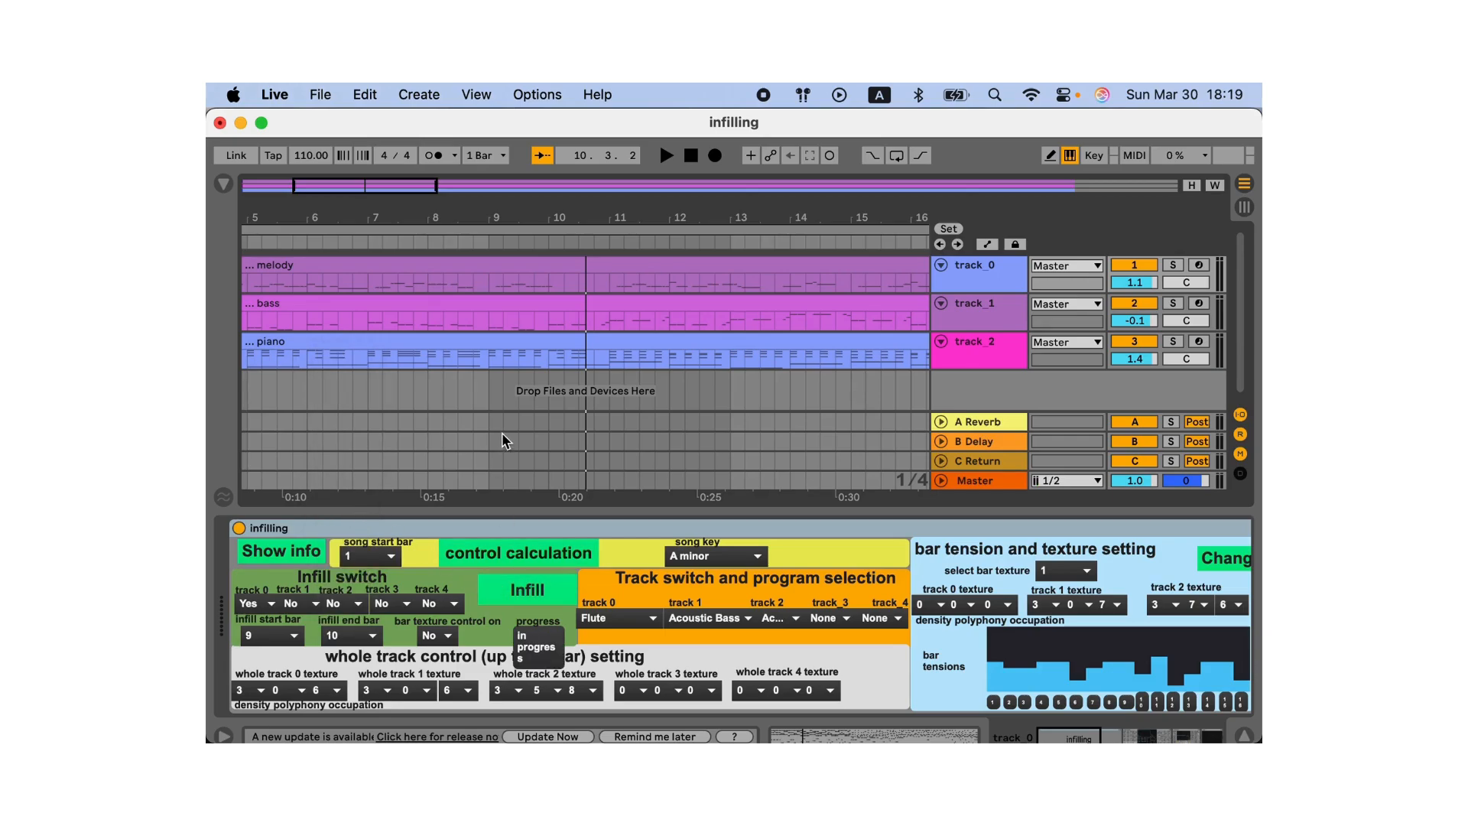
left_click(482, 242)
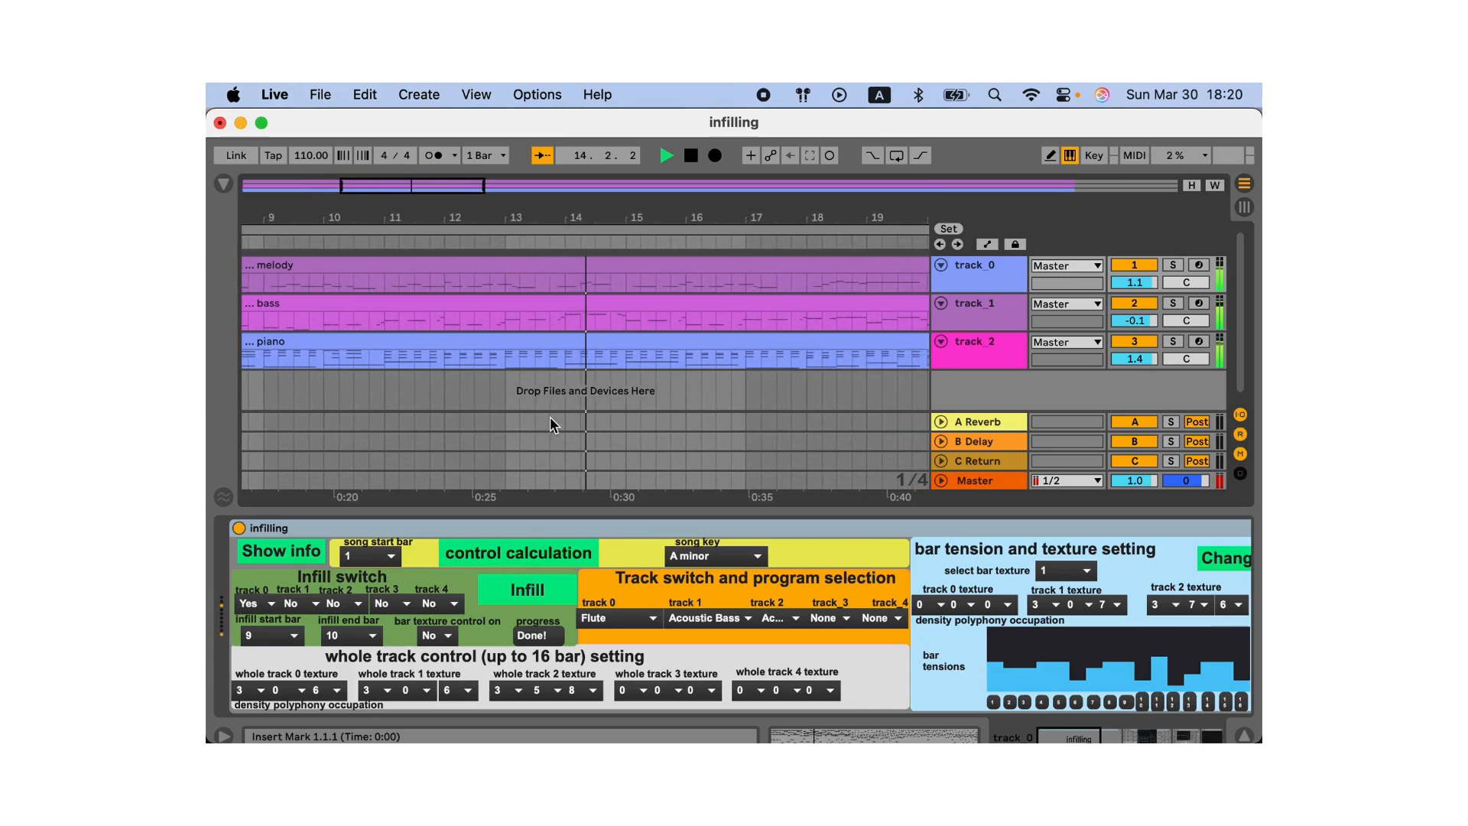
key("space")
Infill bars 11 to 14 of track 0 with bar texture control on and play the result from about bar 11
left_click(260, 636)
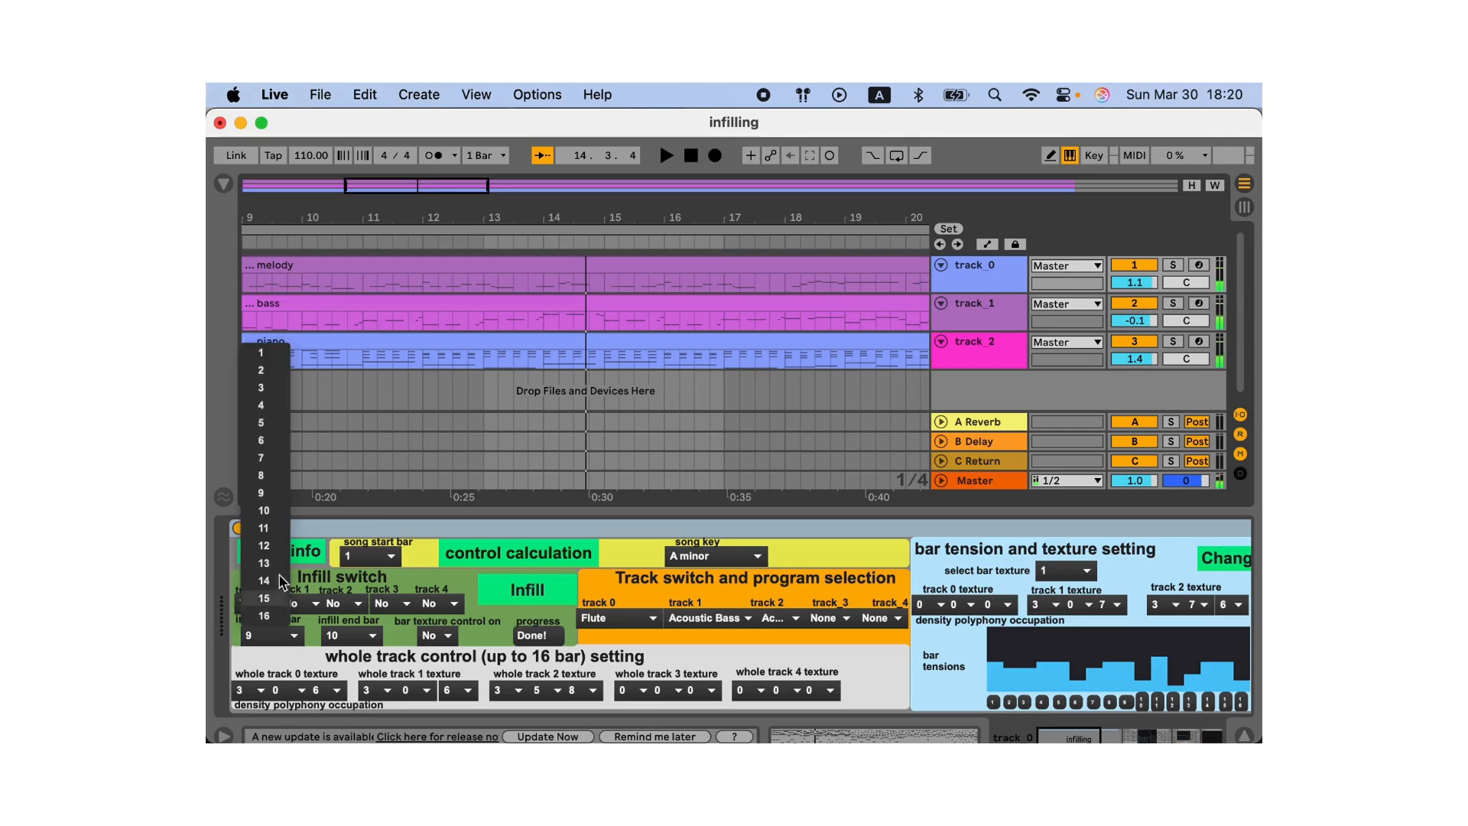
left_click(274, 528)
left_click(363, 638)
left_click(345, 581)
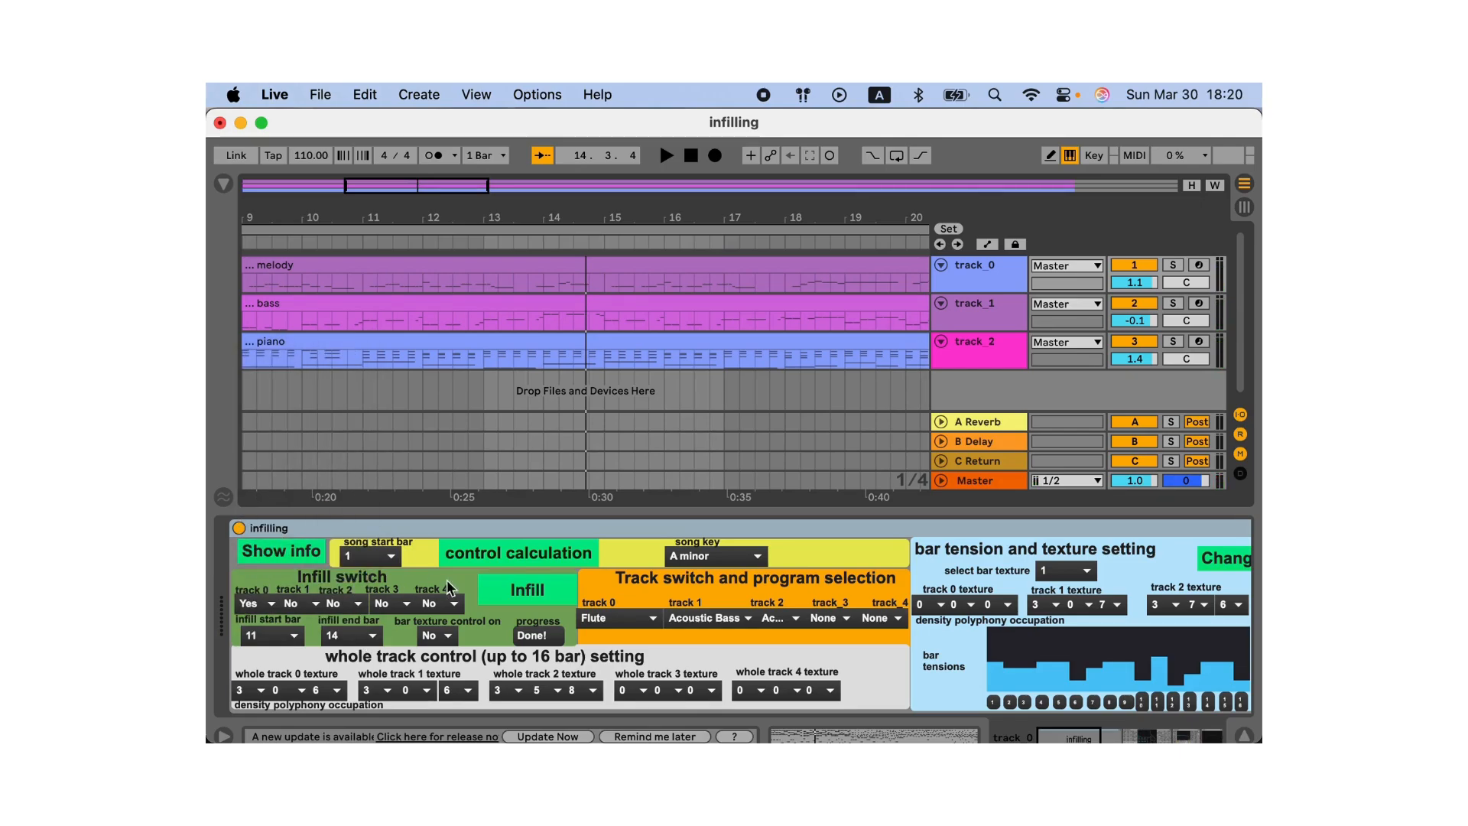
left_click(447, 658)
left_click(364, 241)
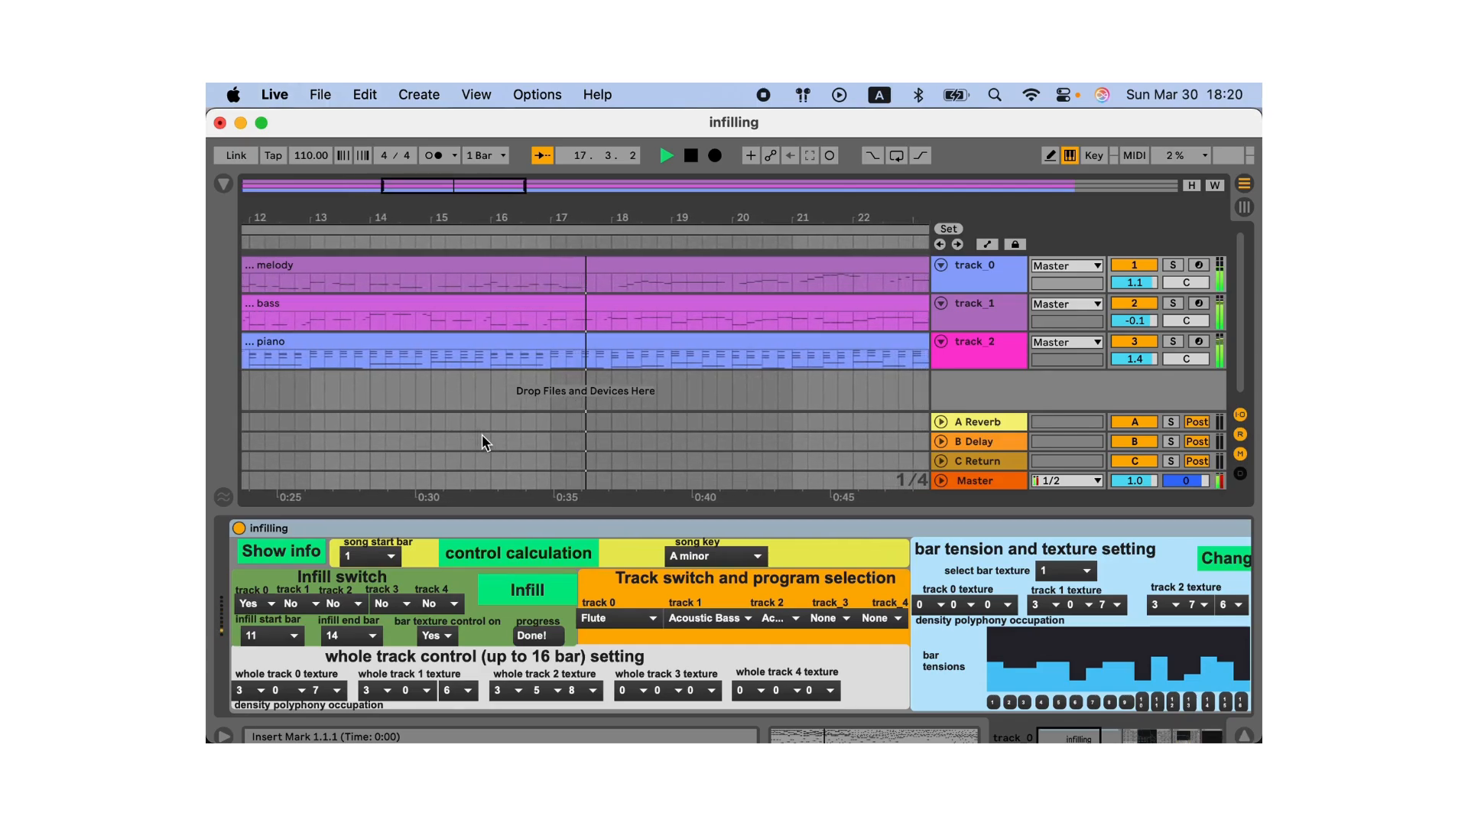
key("space")
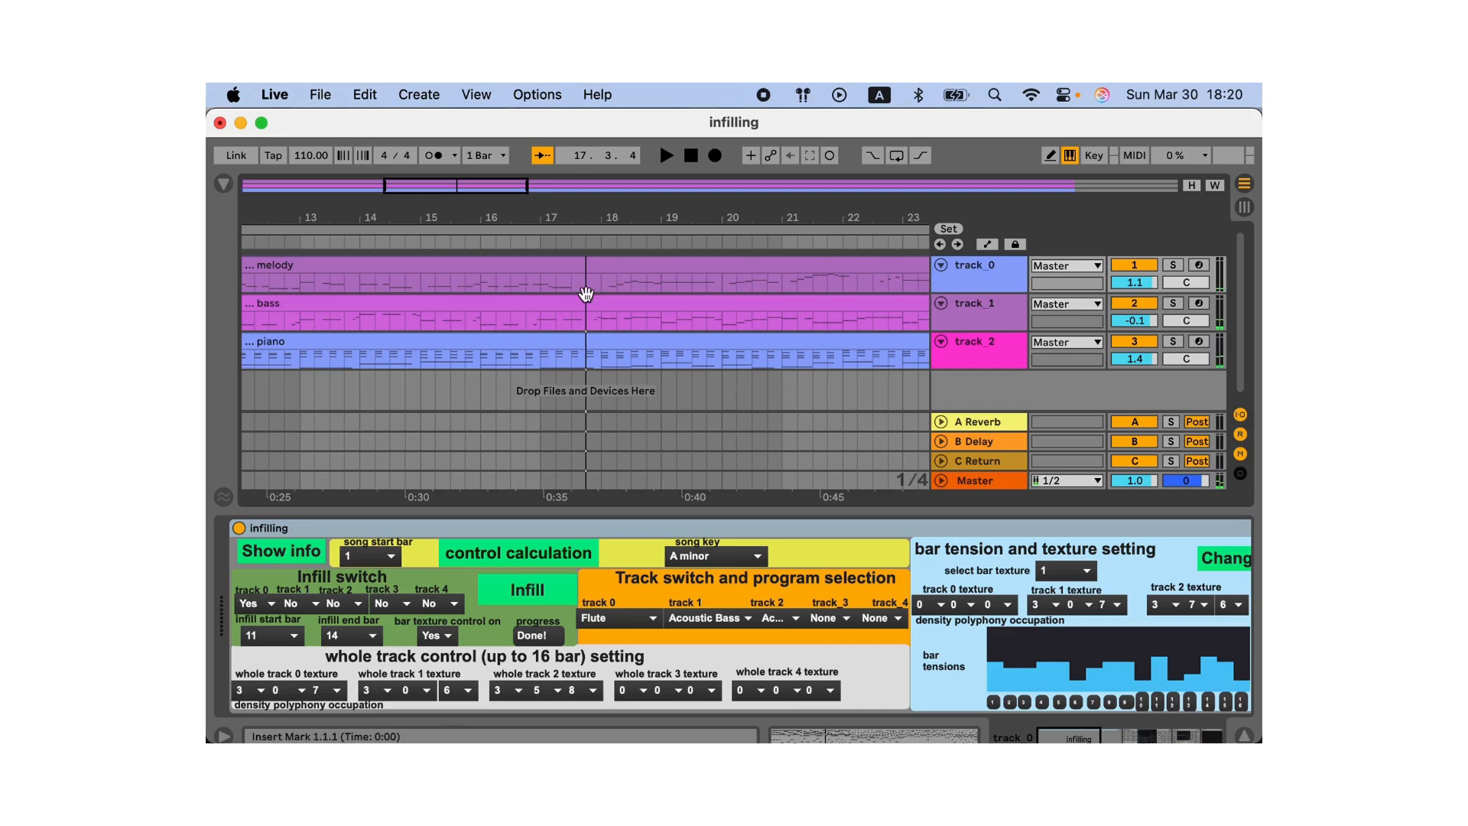
Set the song start bar to 11
scroll(568, 331, "left", 4)
key("space")
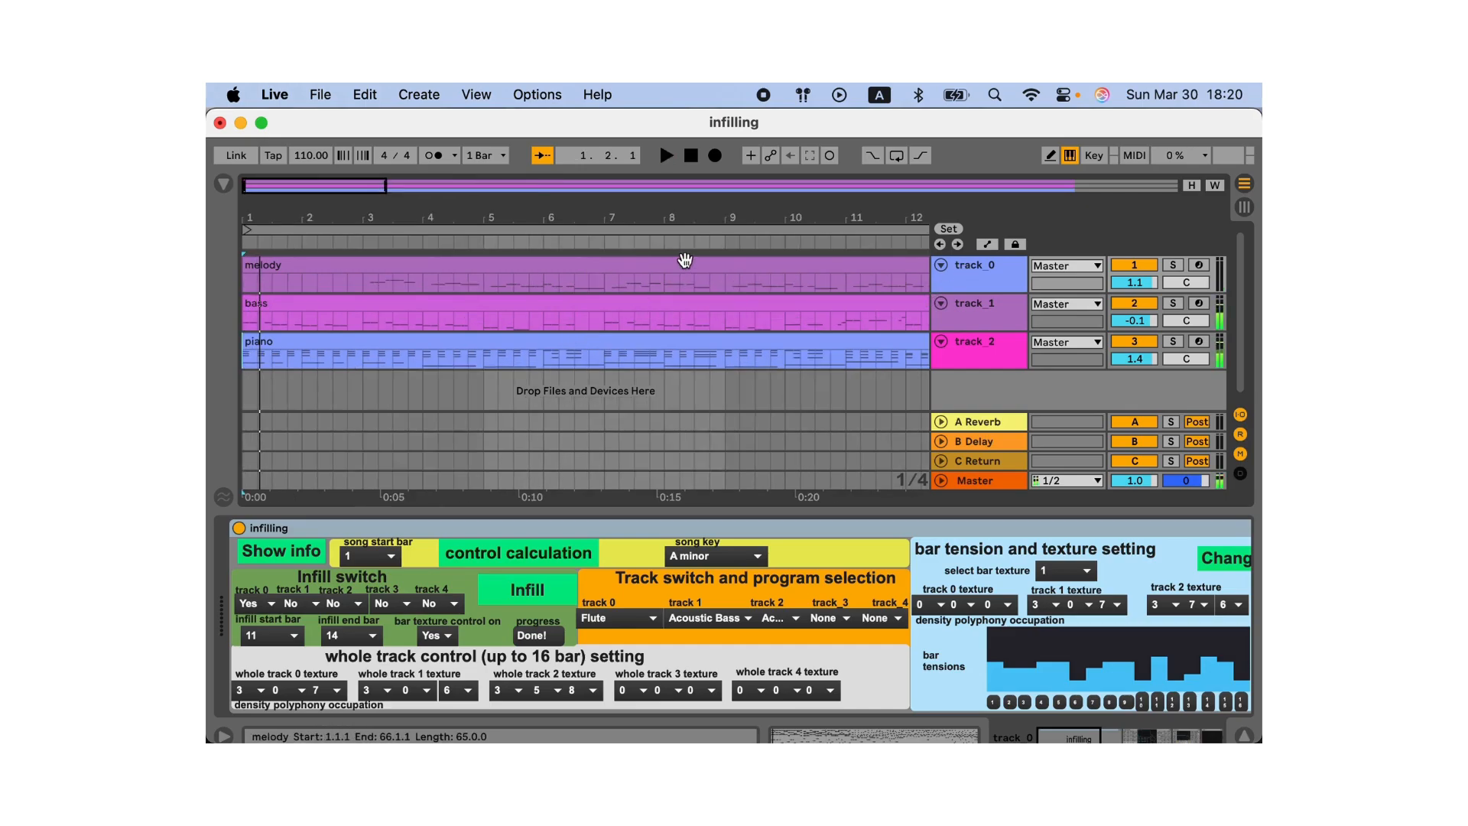
scroll(684, 261, "right", 4)
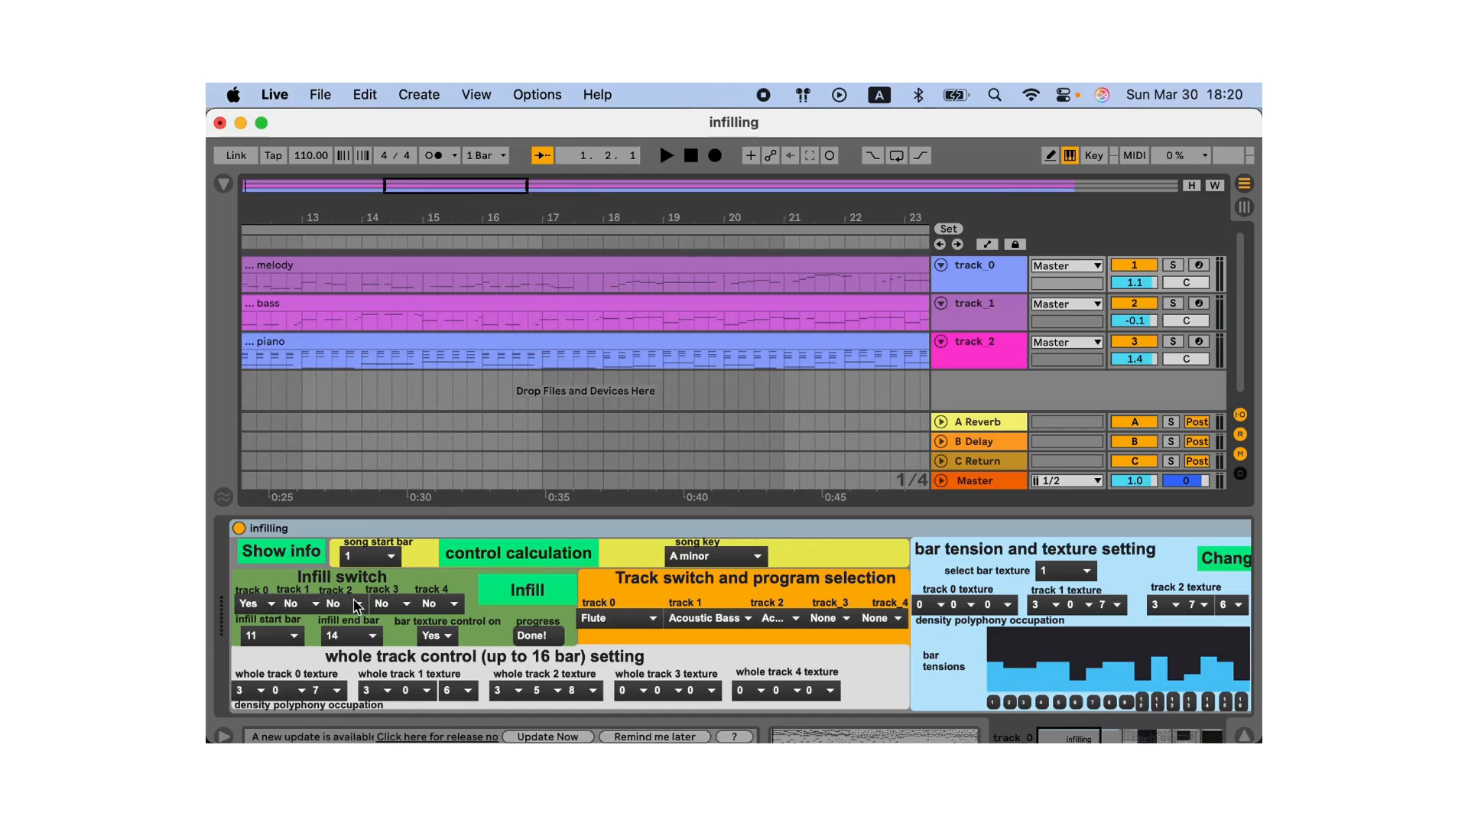
left_click(375, 557)
scroll(375, 612, "down", 3)
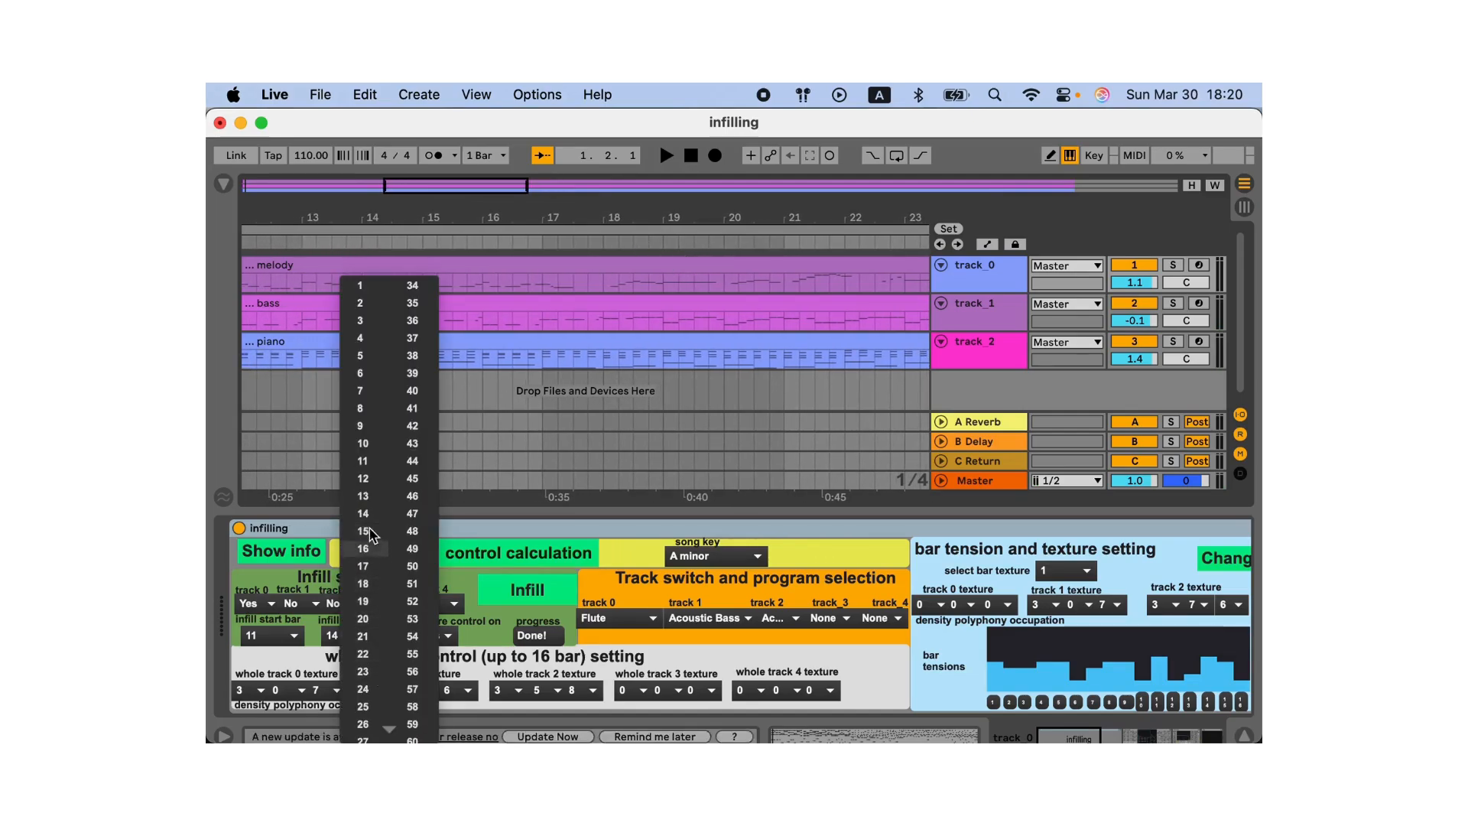
left_click(374, 467)
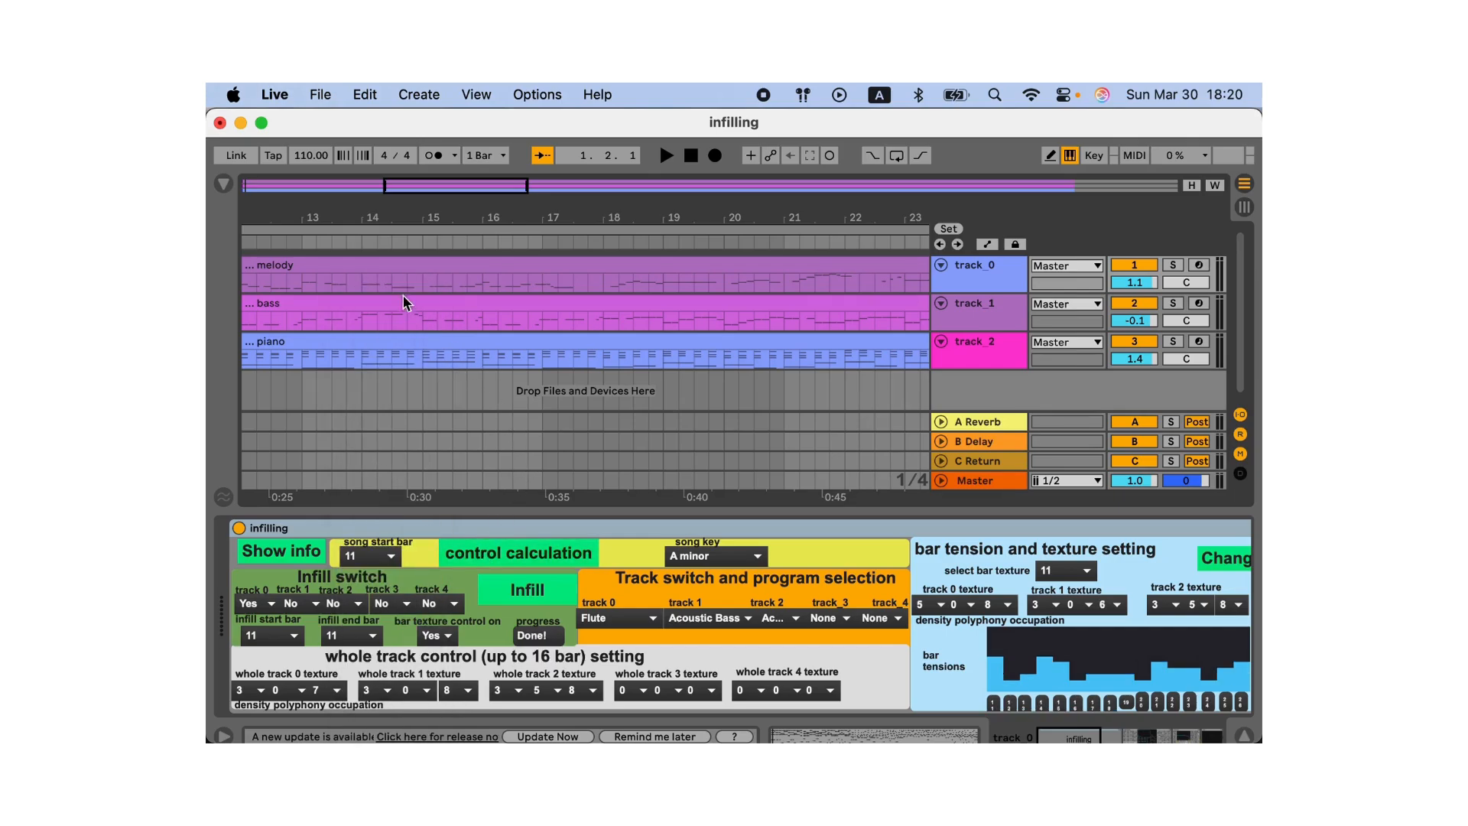
Play the arrangement from bar 11 to about bar 22 to review the melody beyond the infilled bars
left_click_drag(386, 191, 373, 185)
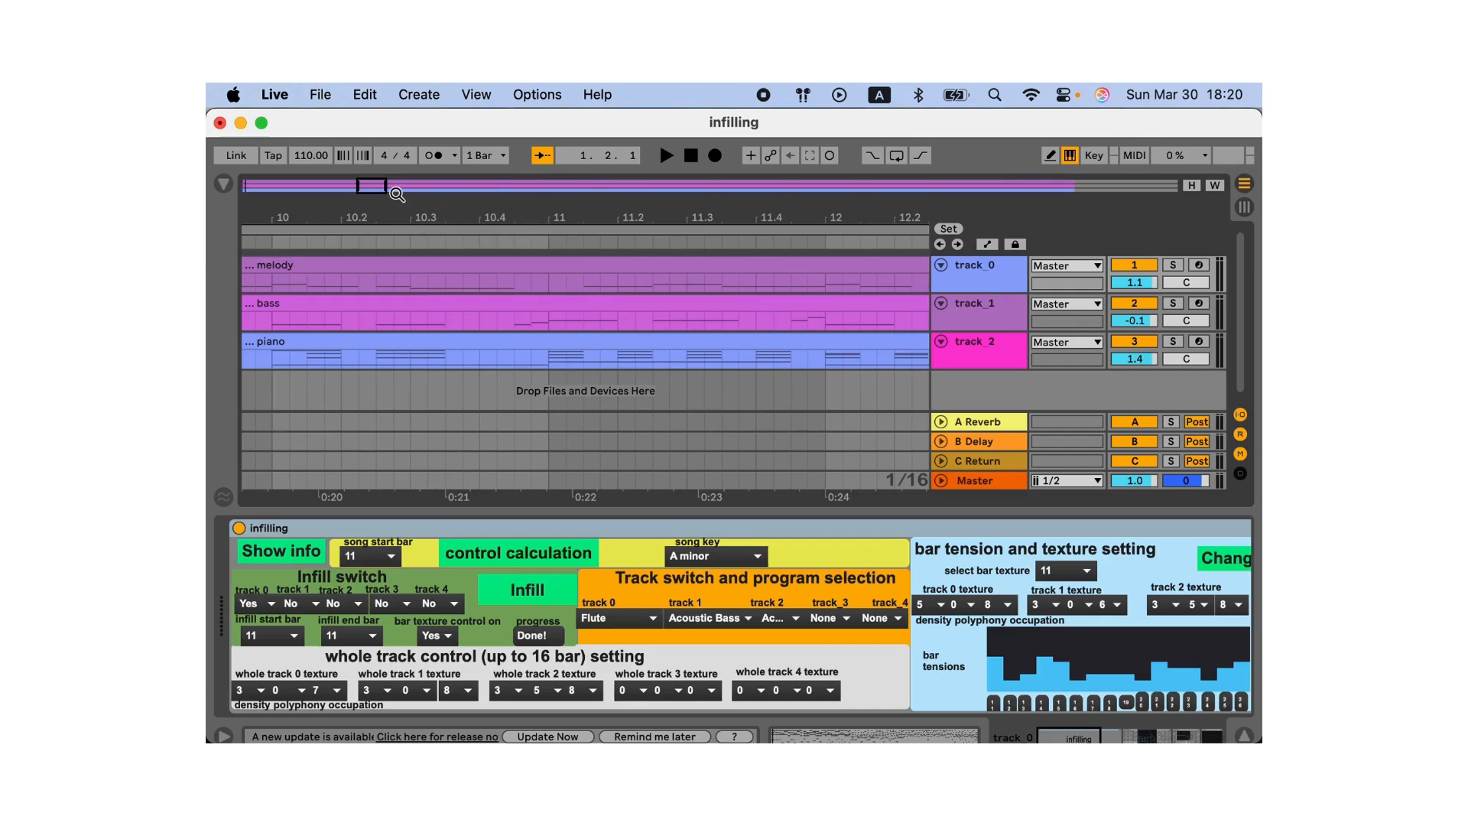
left_click_drag(386, 184, 405, 184)
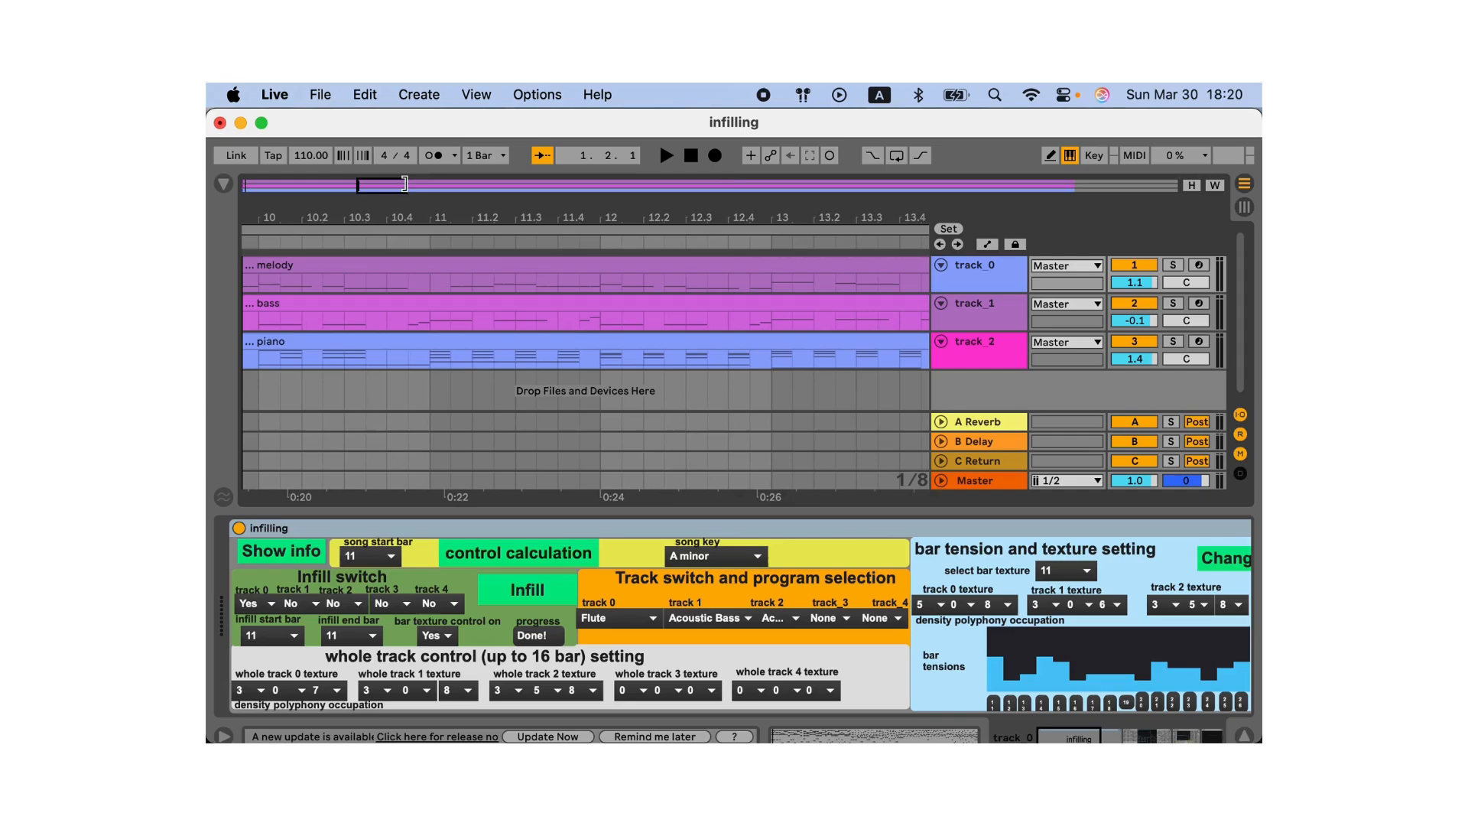
left_click(430, 243)
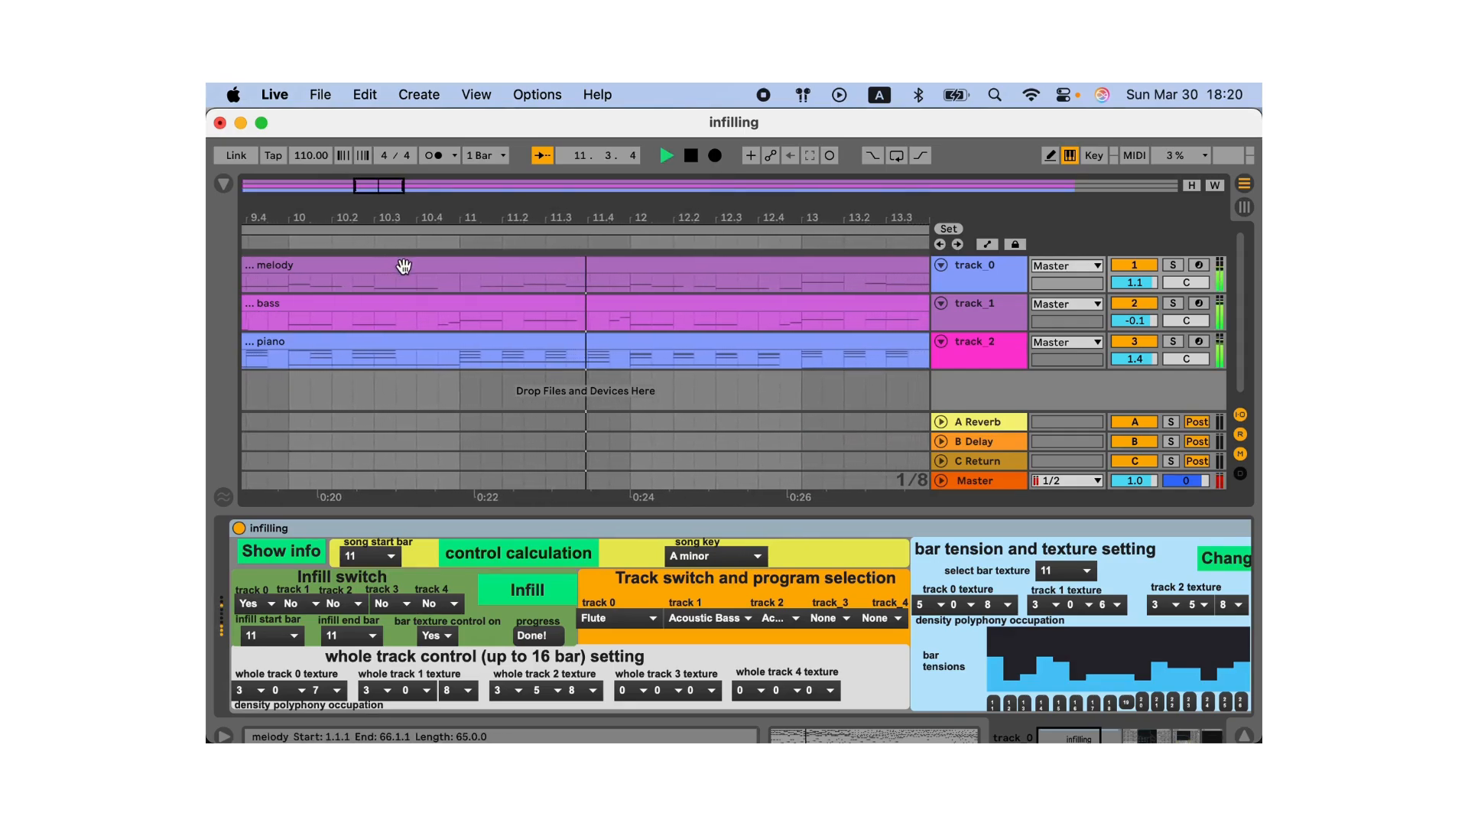
scroll(614, 273, "down", 3)
scroll(628, 284, "down", 3)
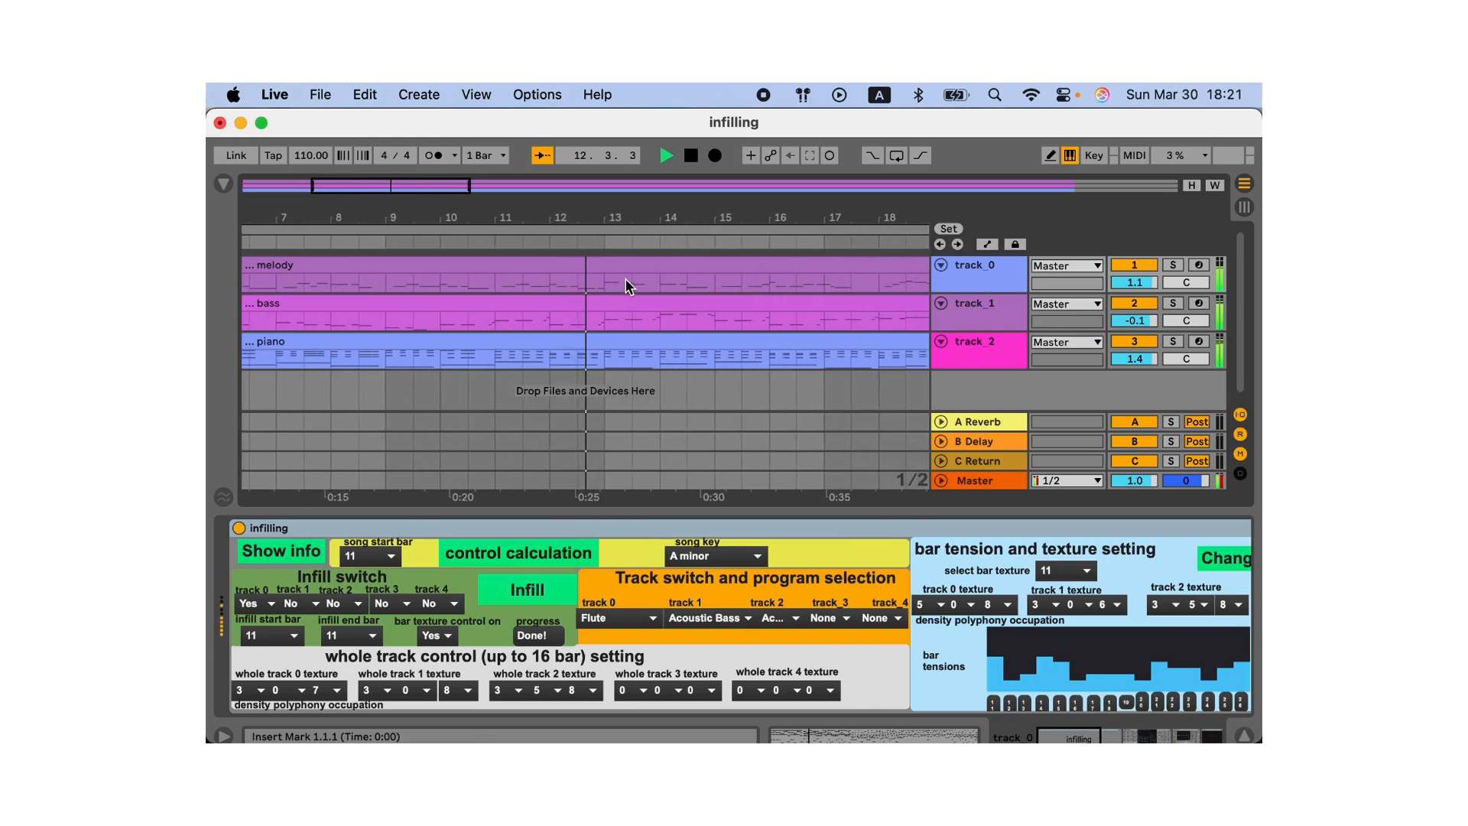
scroll(627, 284, "down", 2)
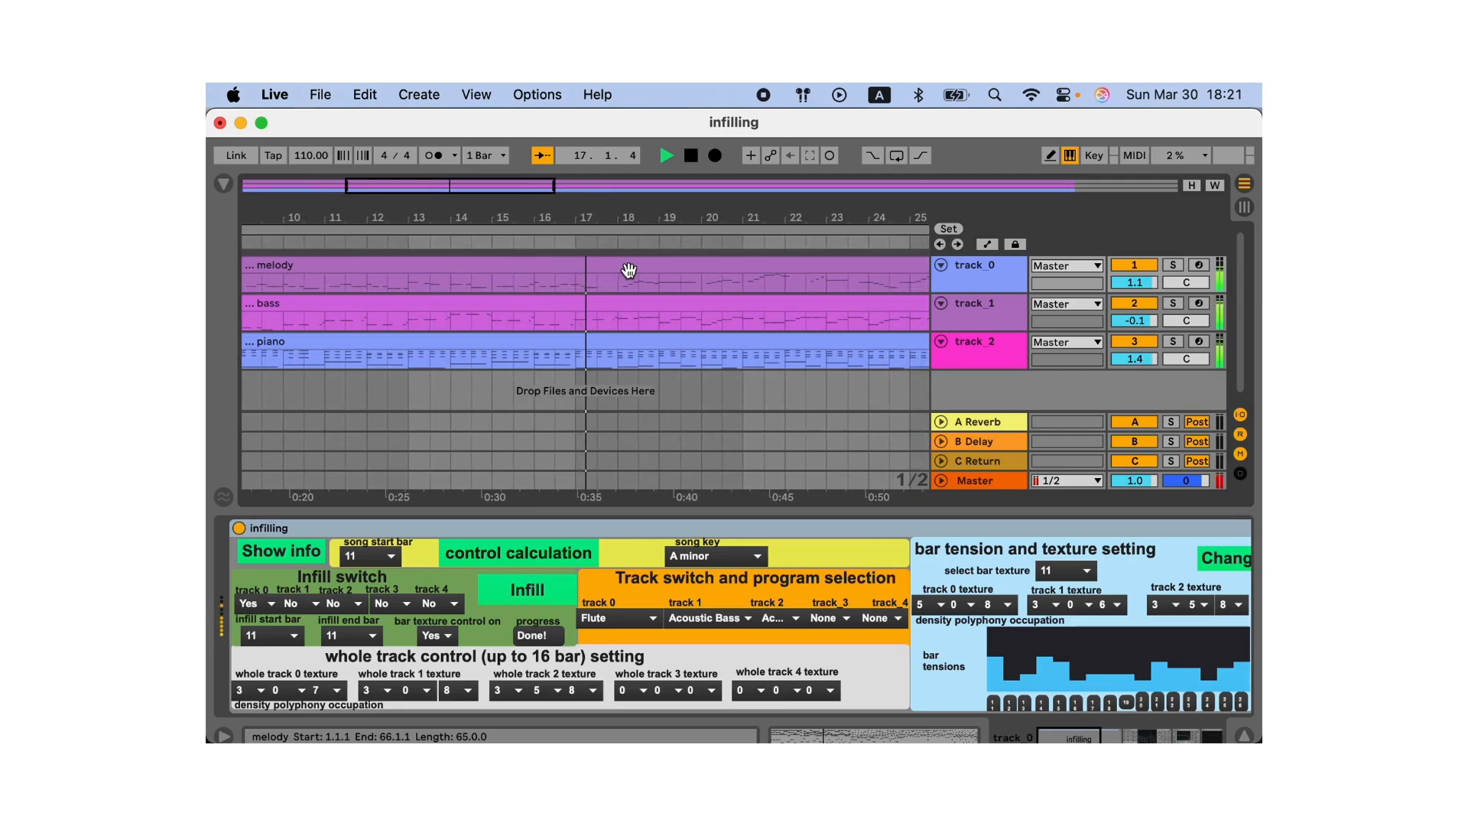
left_click(352, 635)
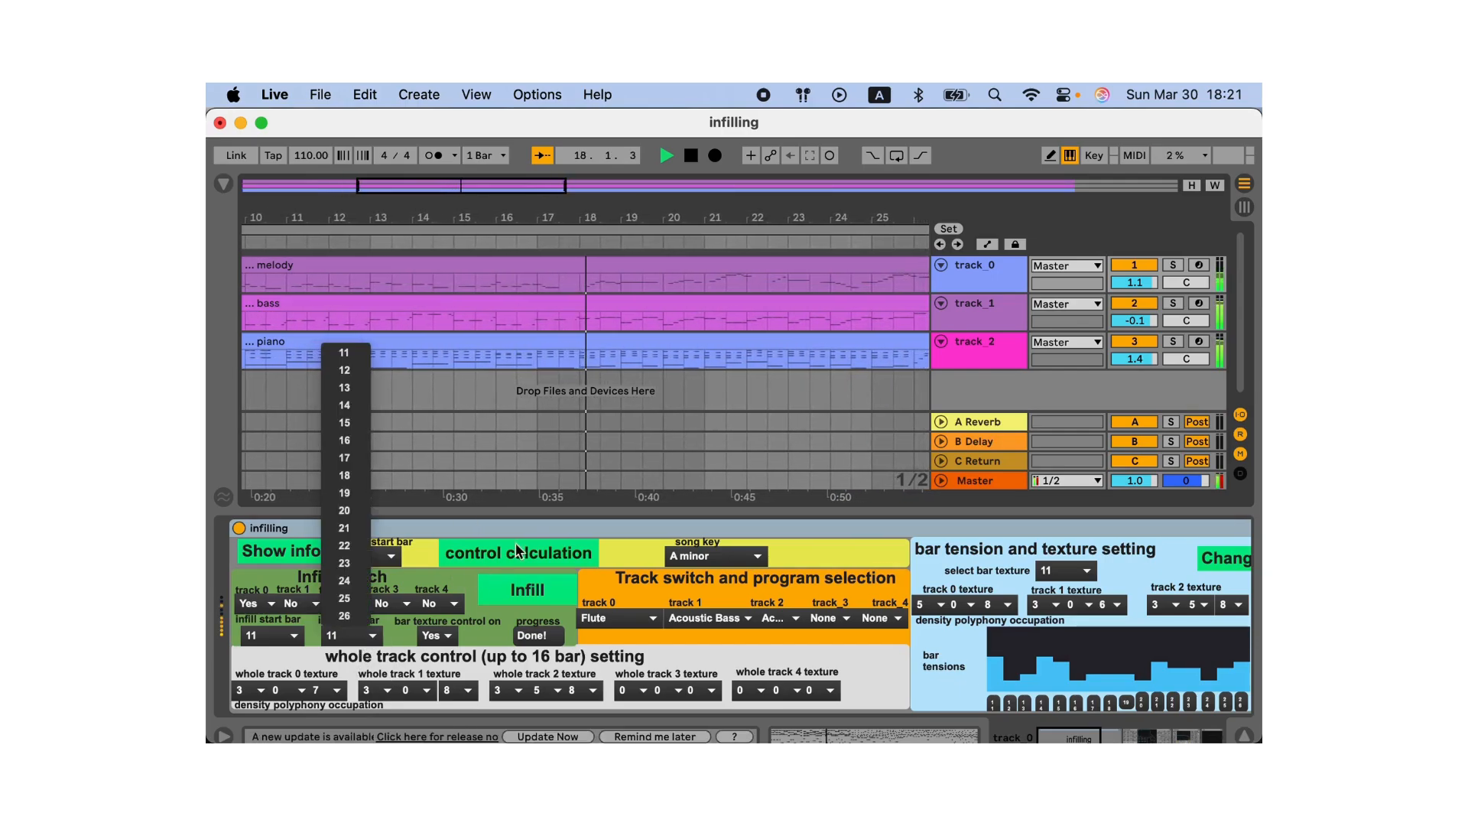
left_click(599, 465)
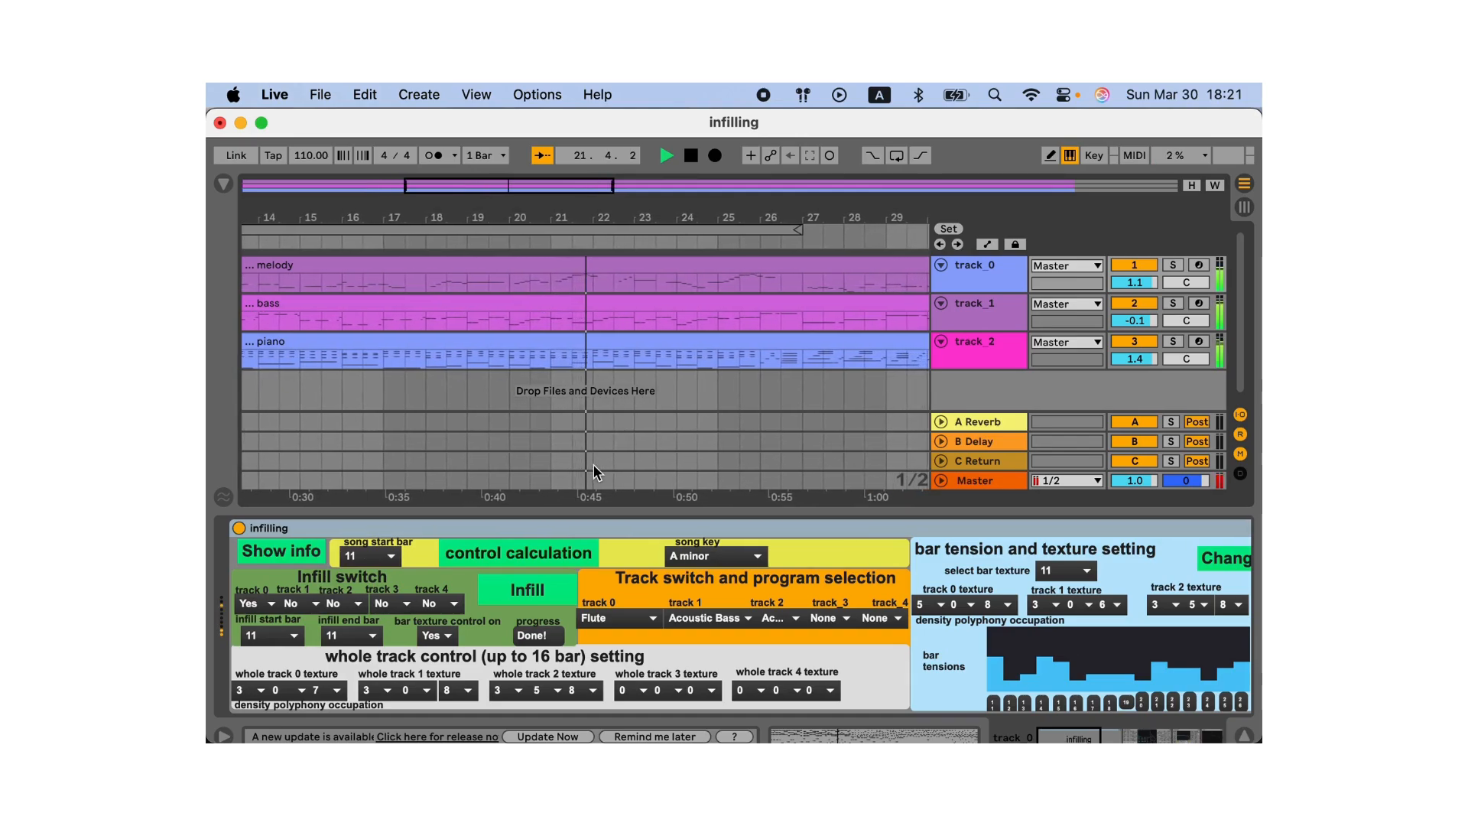
key("space")
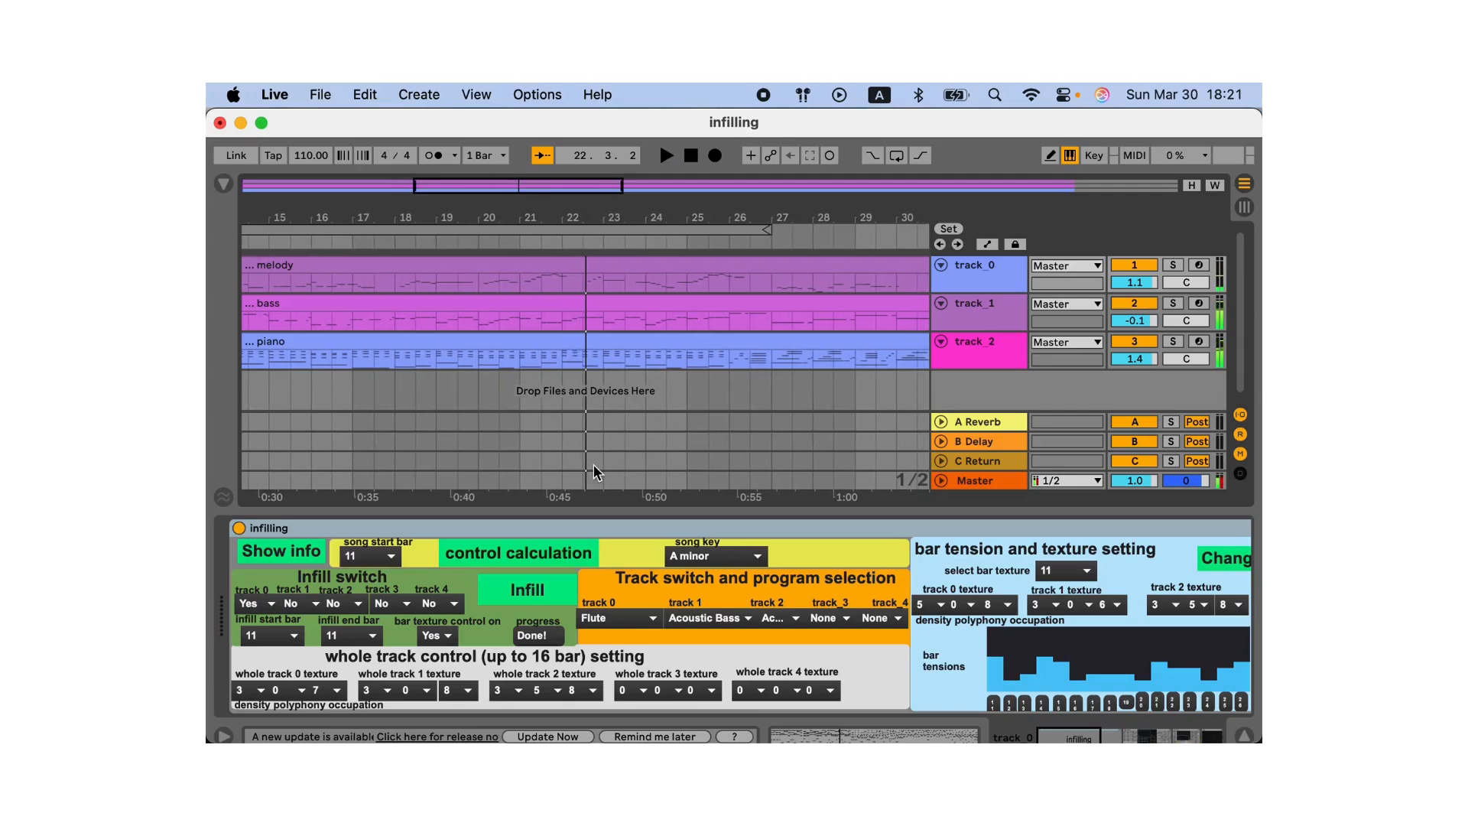
Infill bars 17 to 22 of track 0 and play the result from about bar 16
left_click(284, 634)
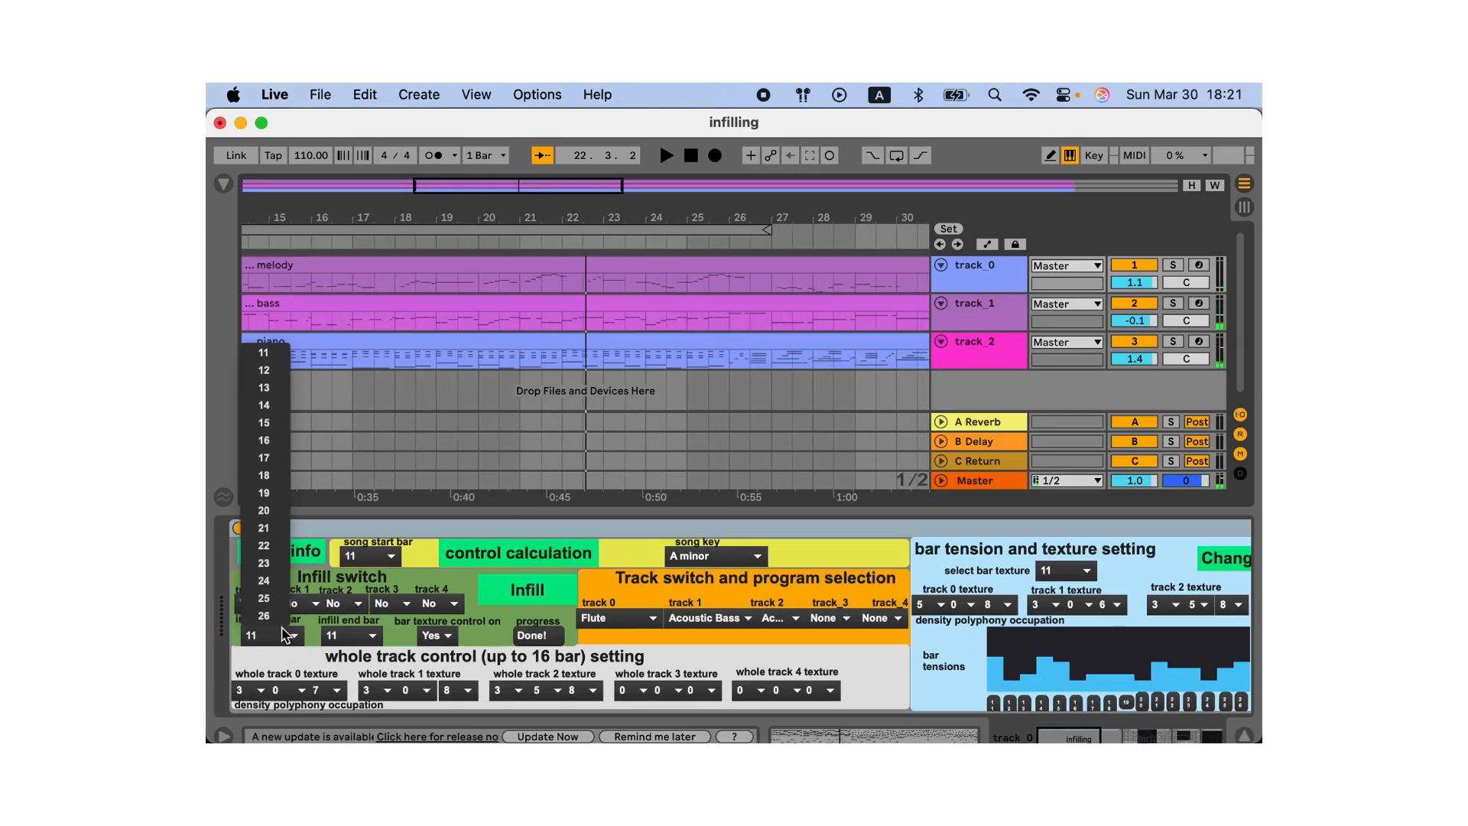
left_click(265, 458)
left_click(360, 637)
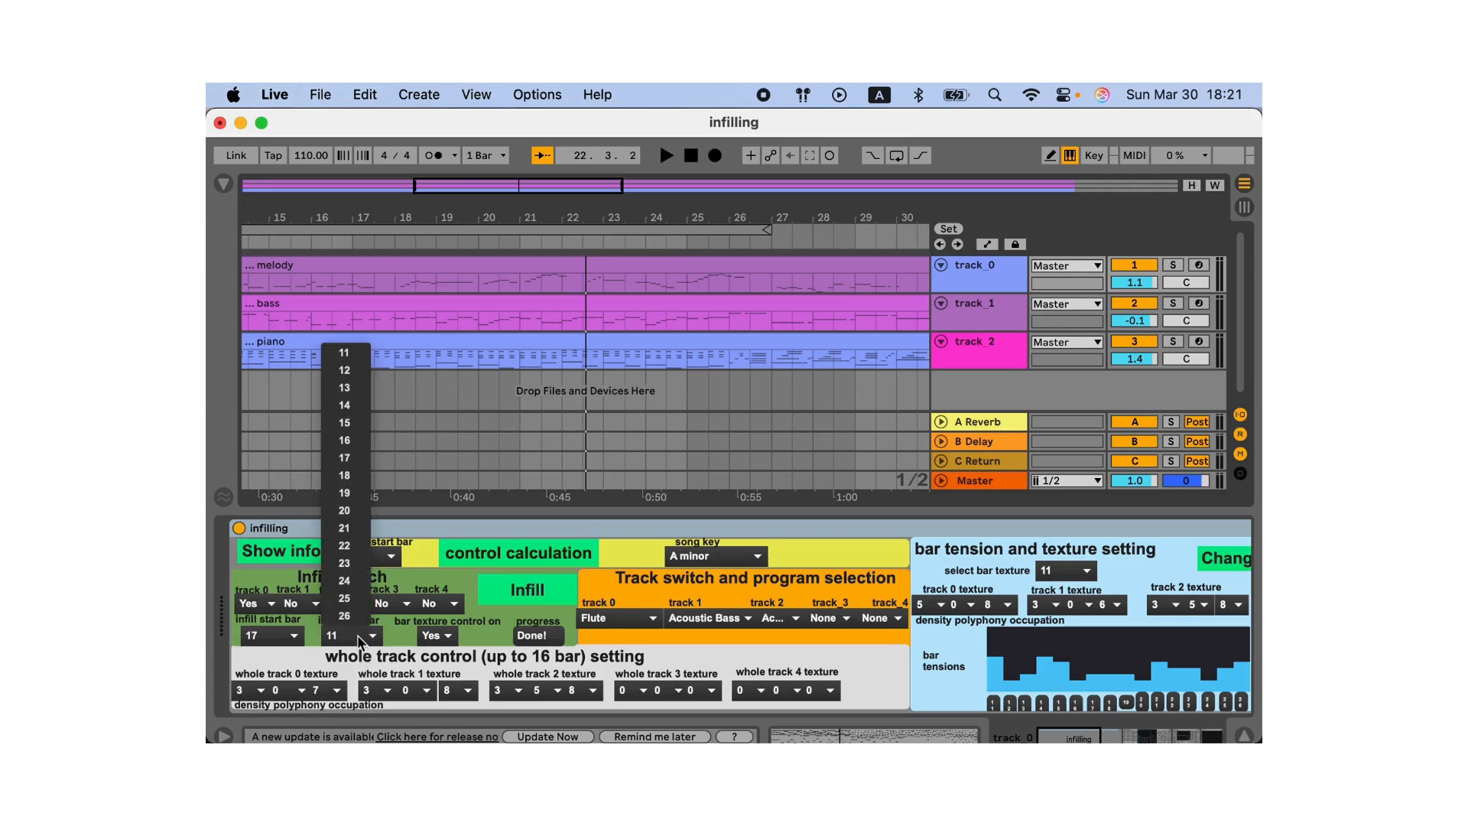
left_click(344, 545)
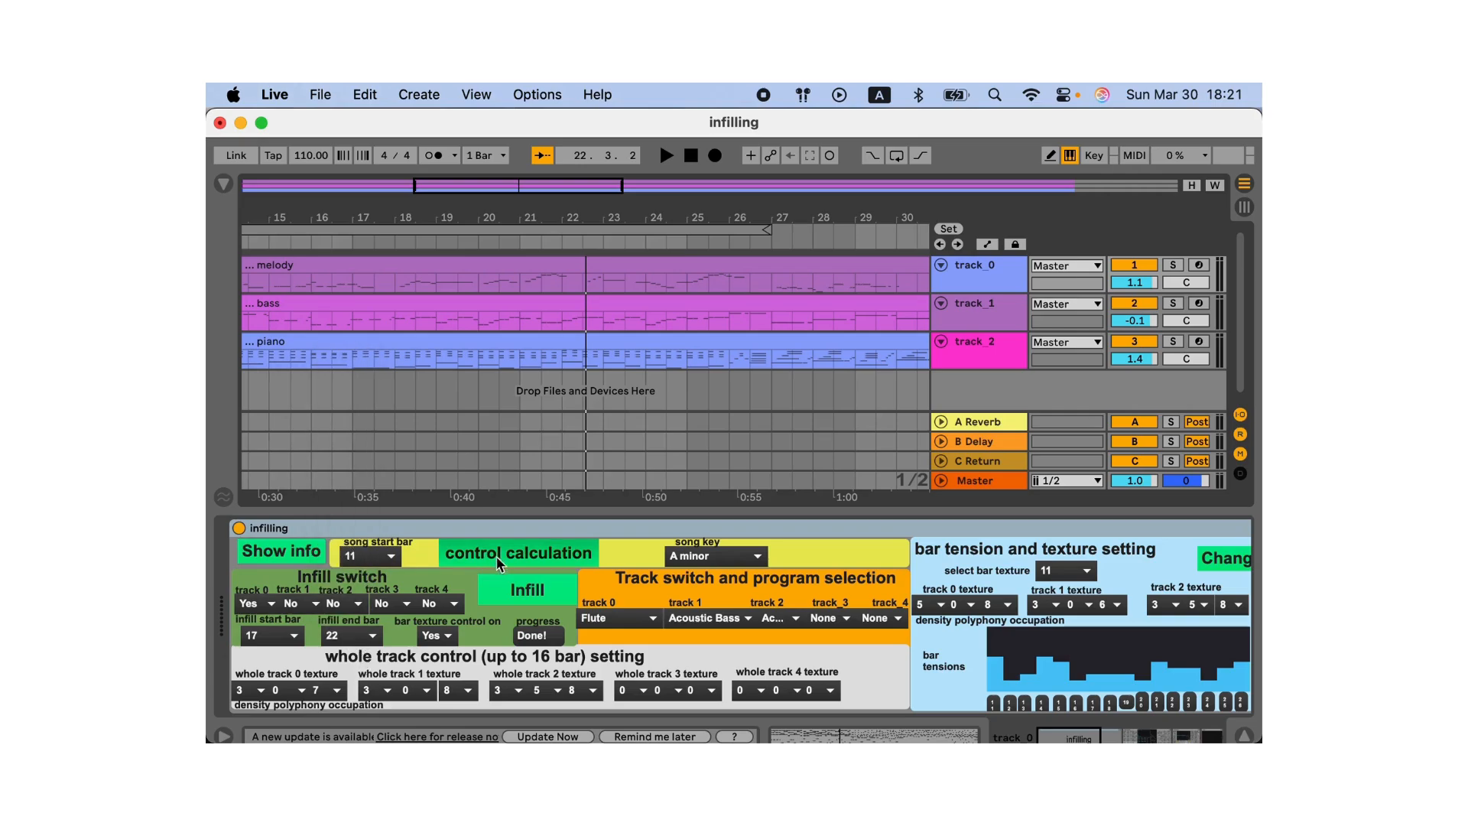
left_click(526, 598)
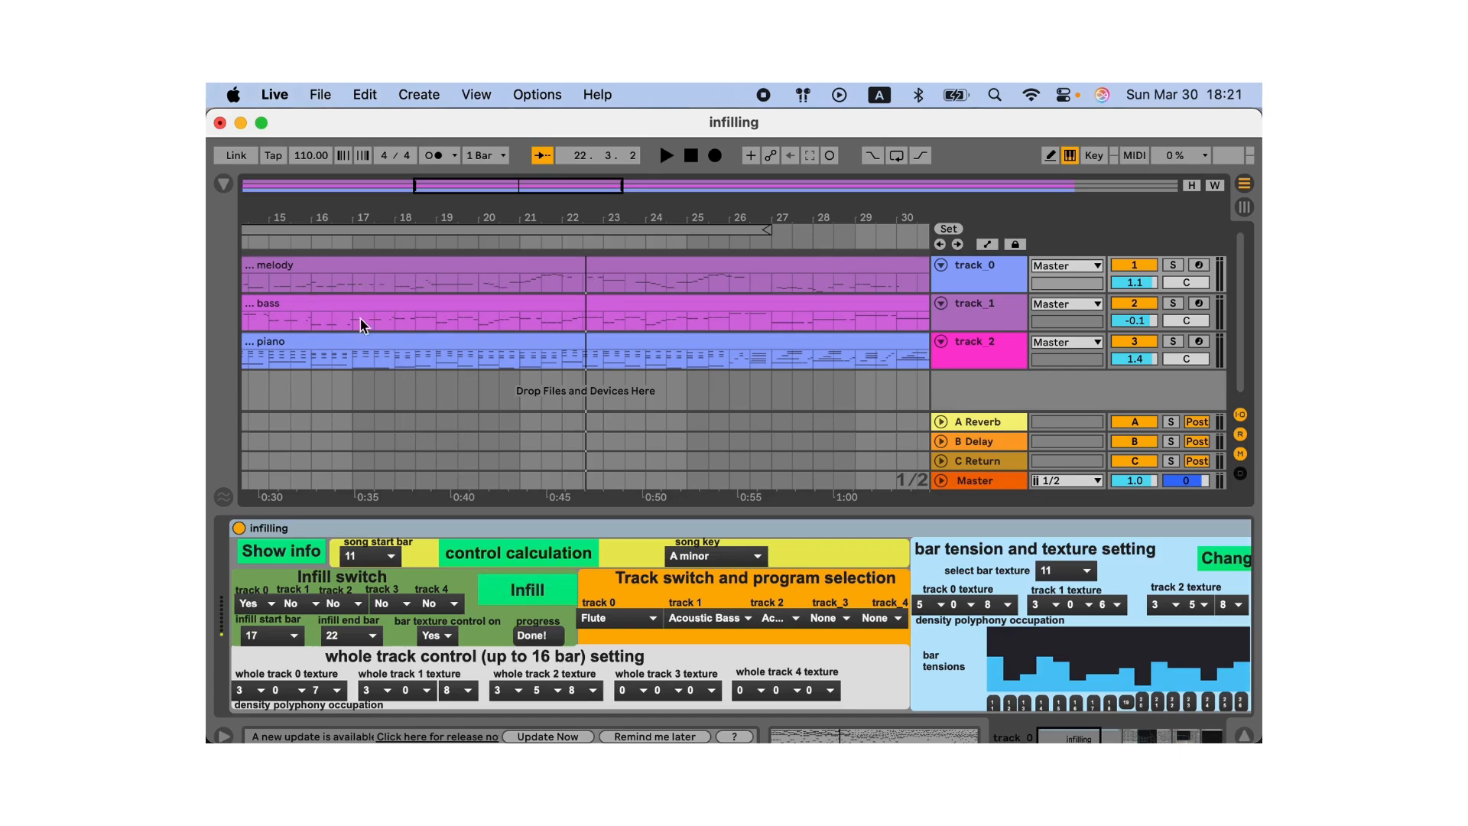
left_click(306, 240)
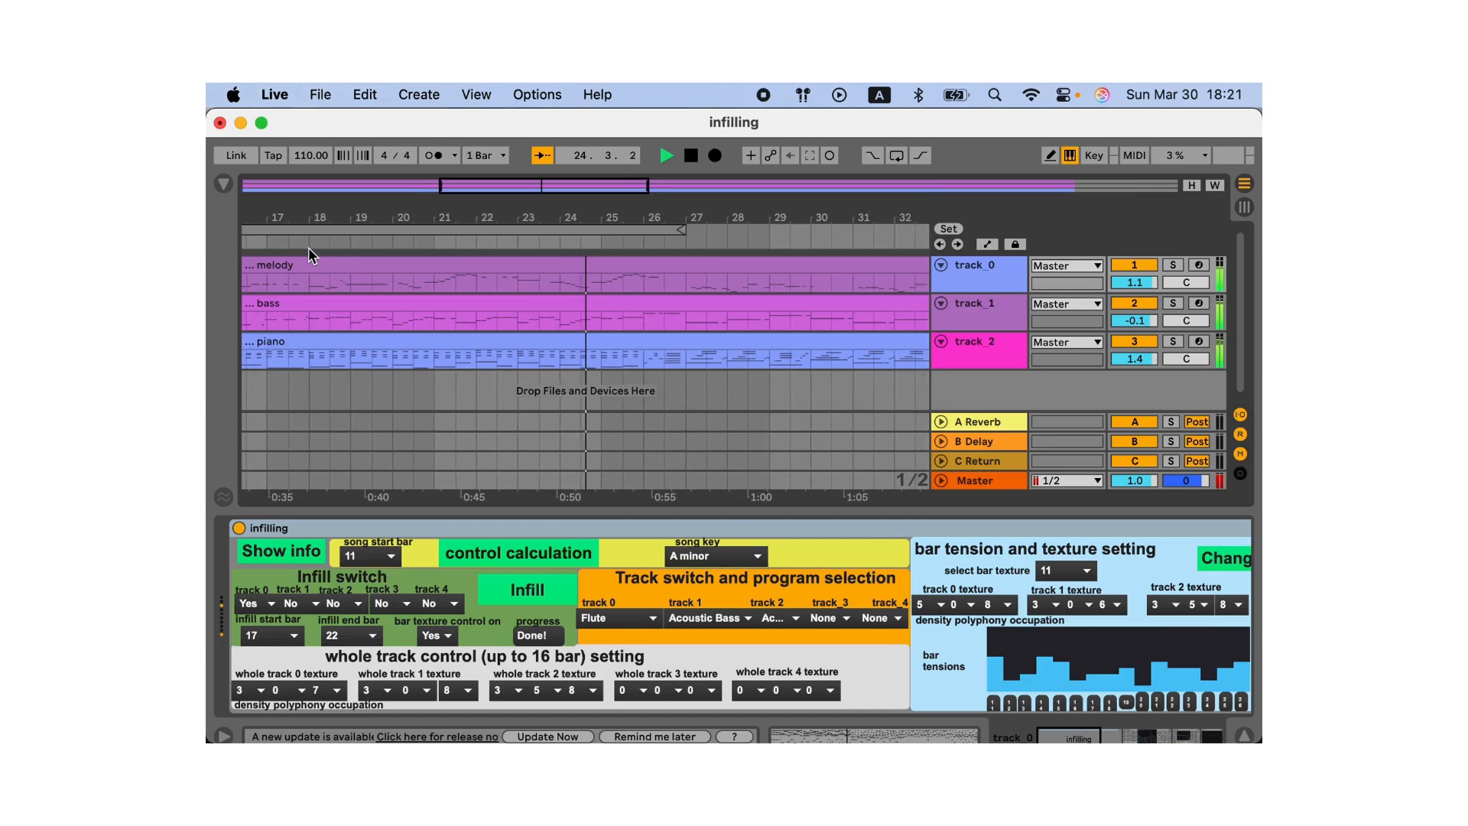
key("space")
Set the infill start bar to 20, infill bars 20 to 22 of track 0, and listen to the new version
left_click(293, 639)
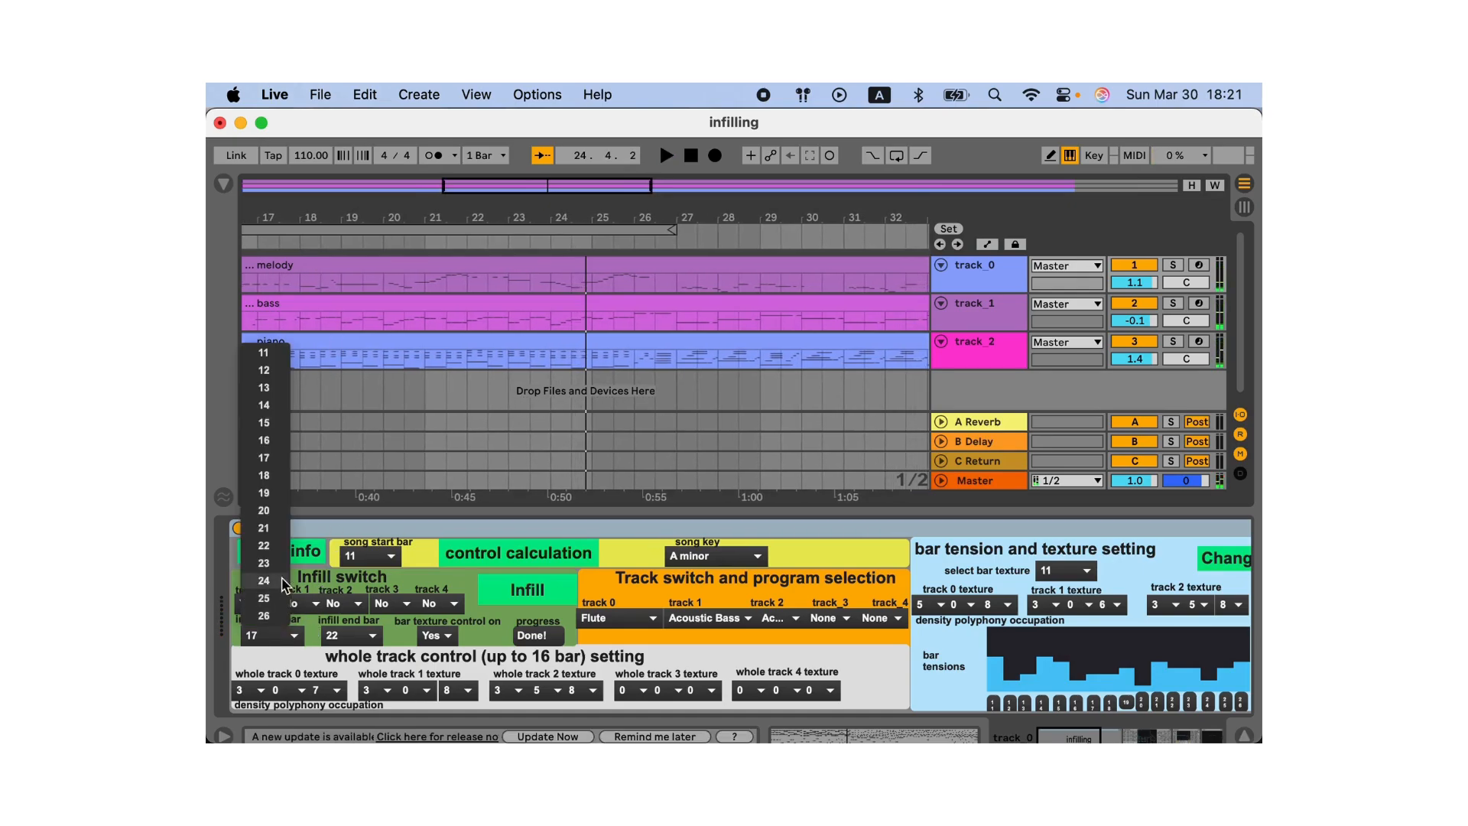
left_click(264, 511)
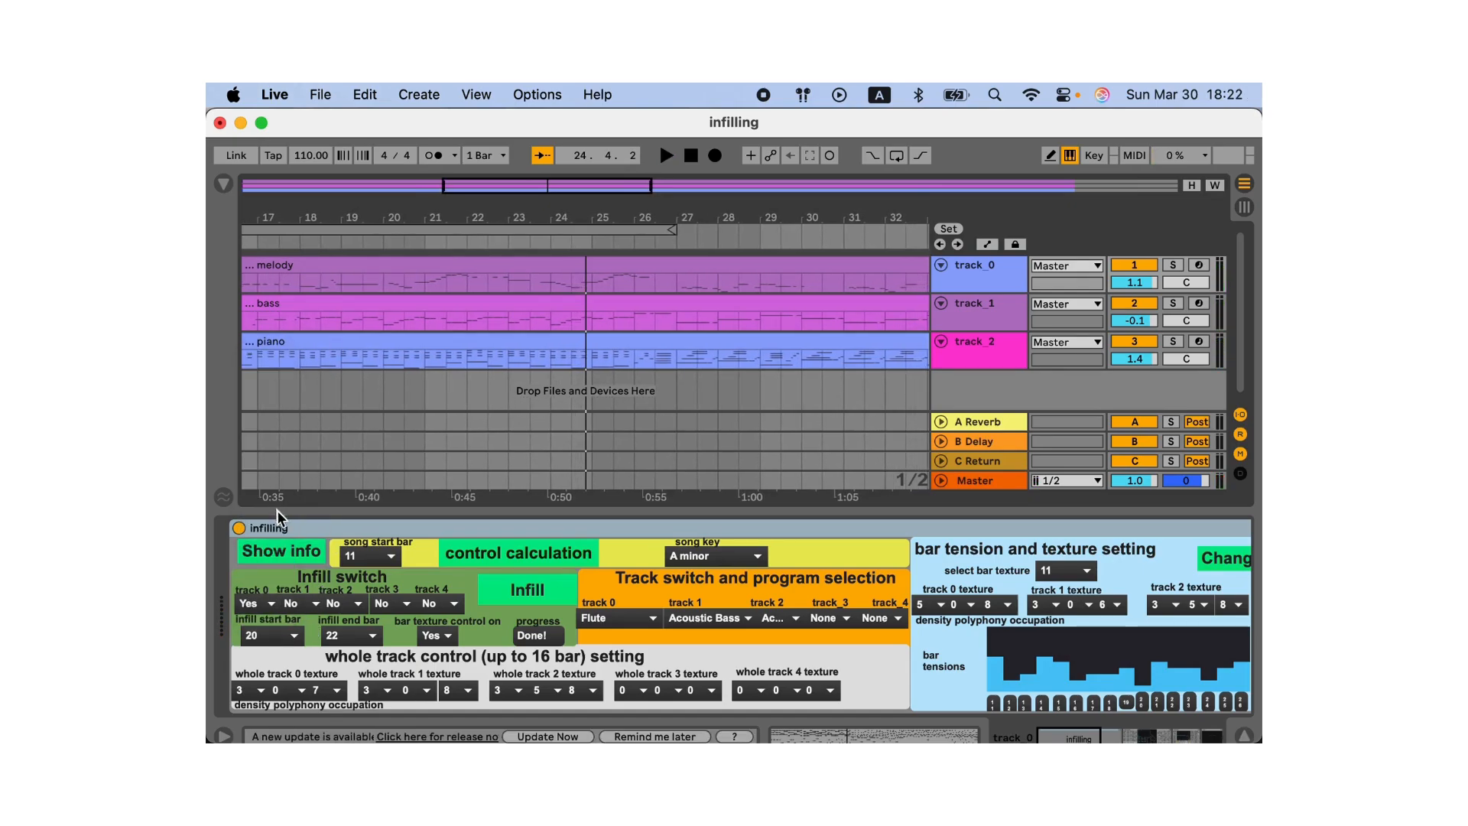
left_click(518, 591)
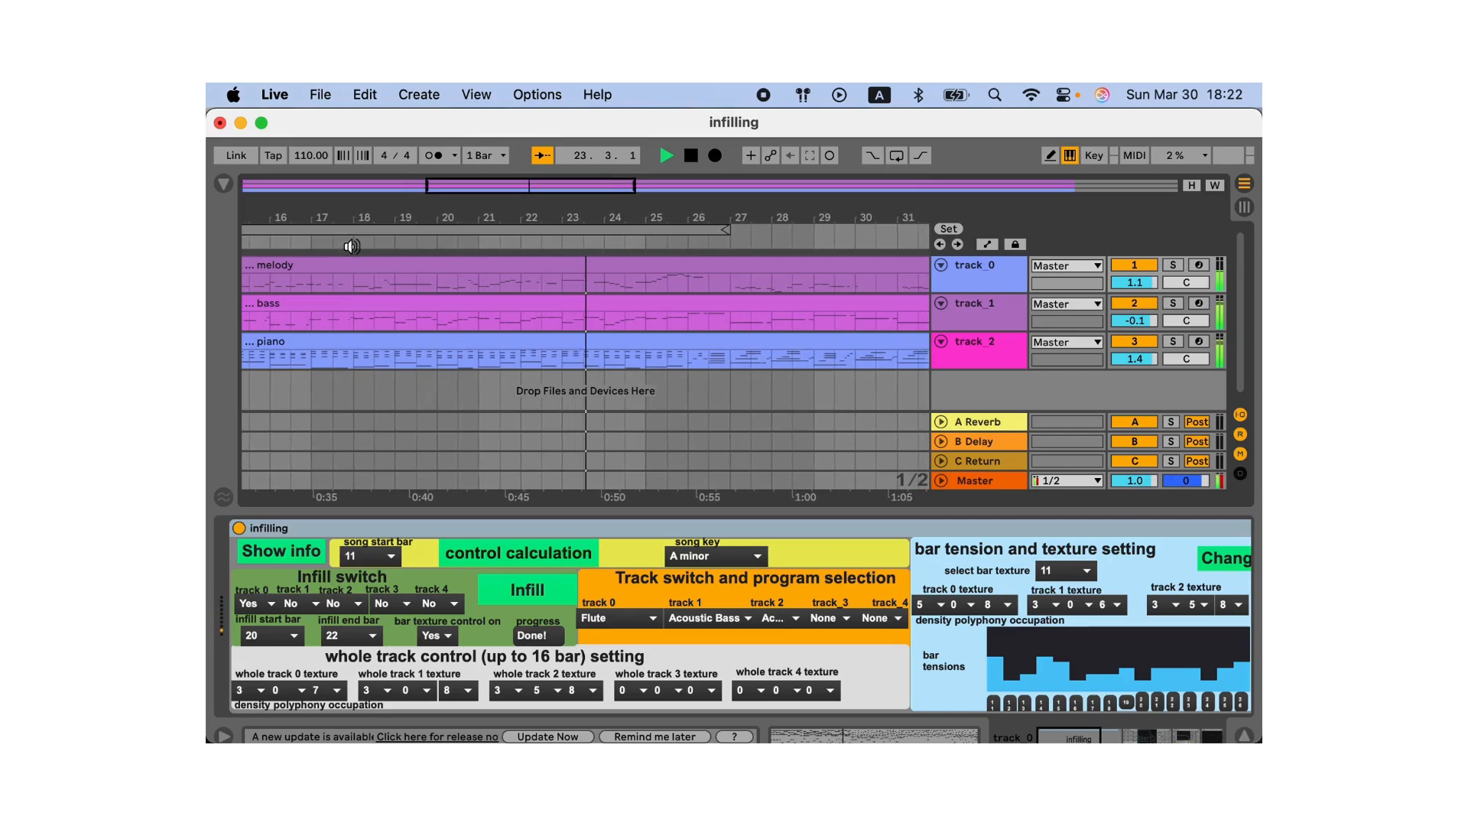
Set the infill start bar to 23 and the infill end bar to 26
left_click(298, 637)
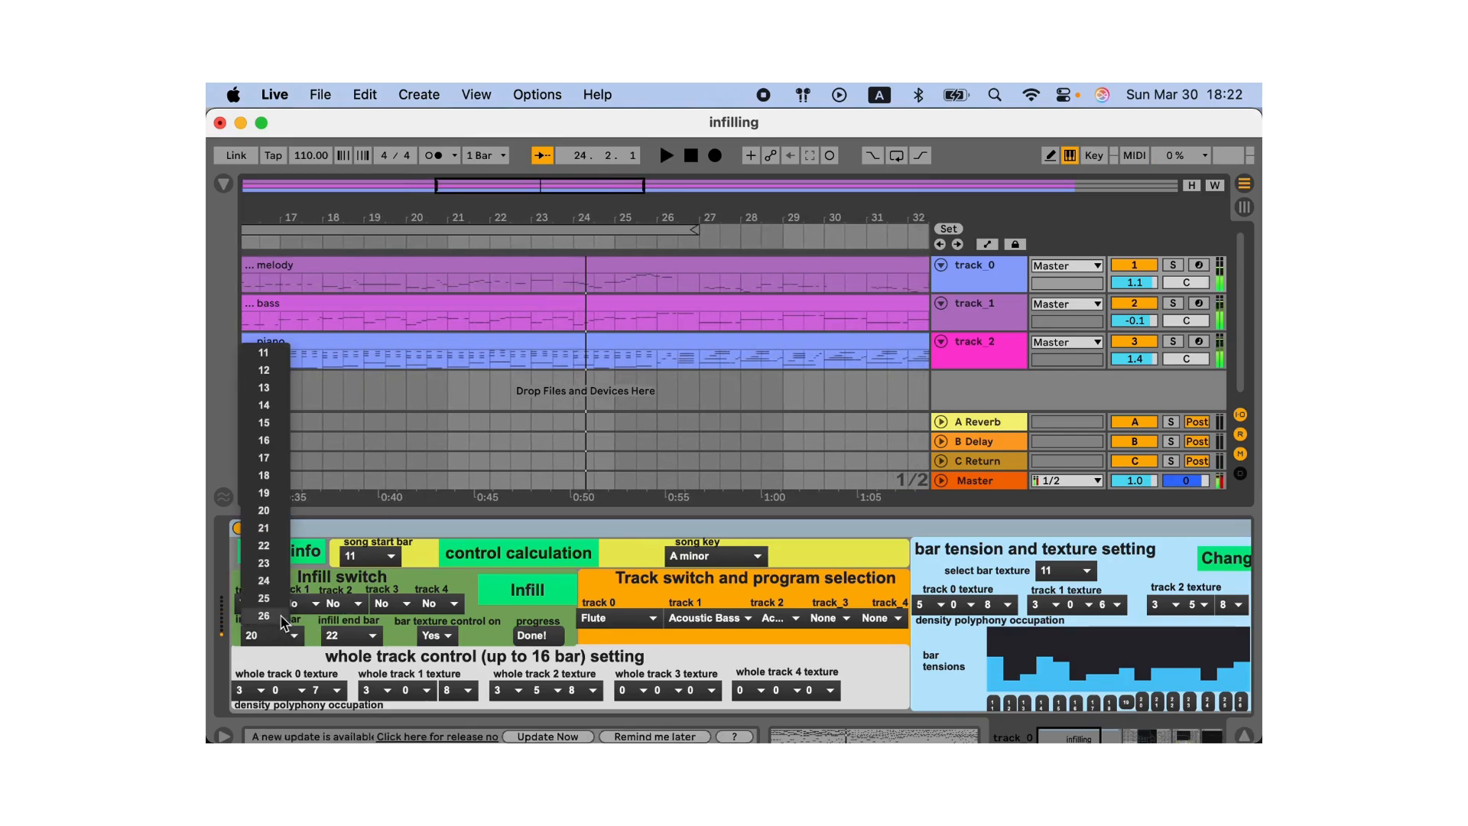
left_click(264, 563)
left_click(360, 637)
left_click(344, 616)
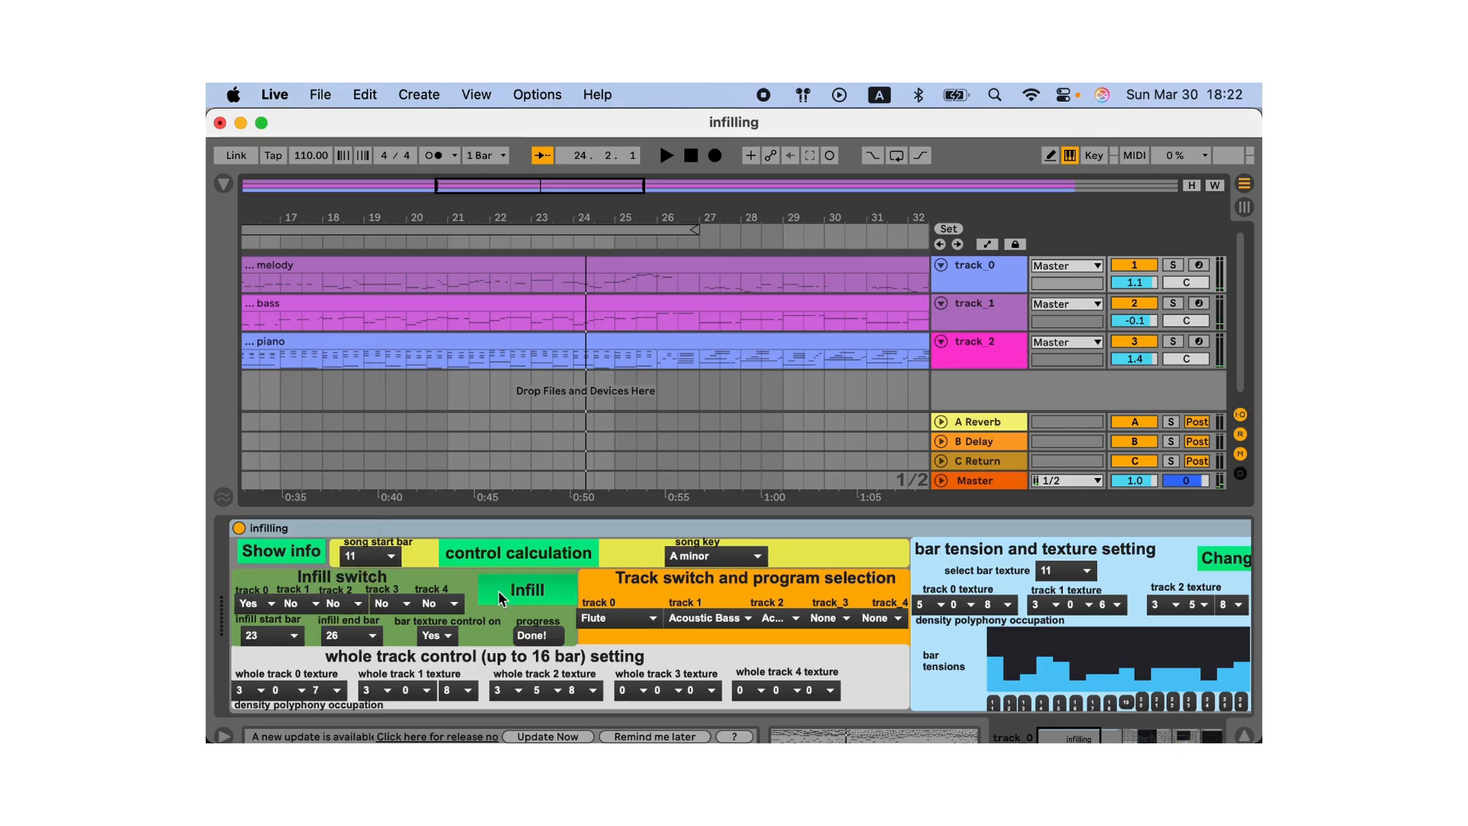
Infill bars 23 to 26 of track 0 and play the result from just before bar 23
left_click(497, 590)
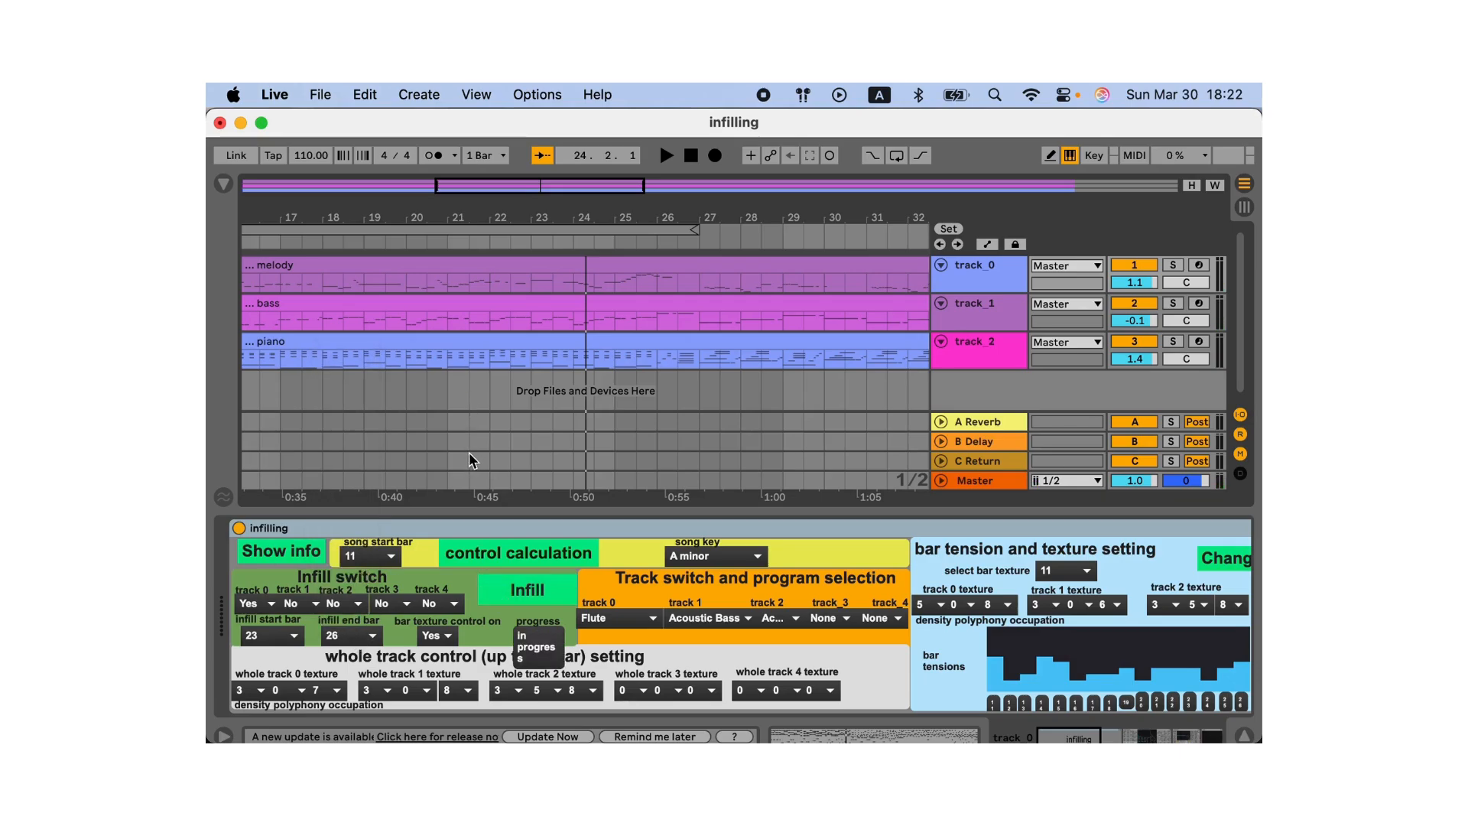
left_click(526, 243)
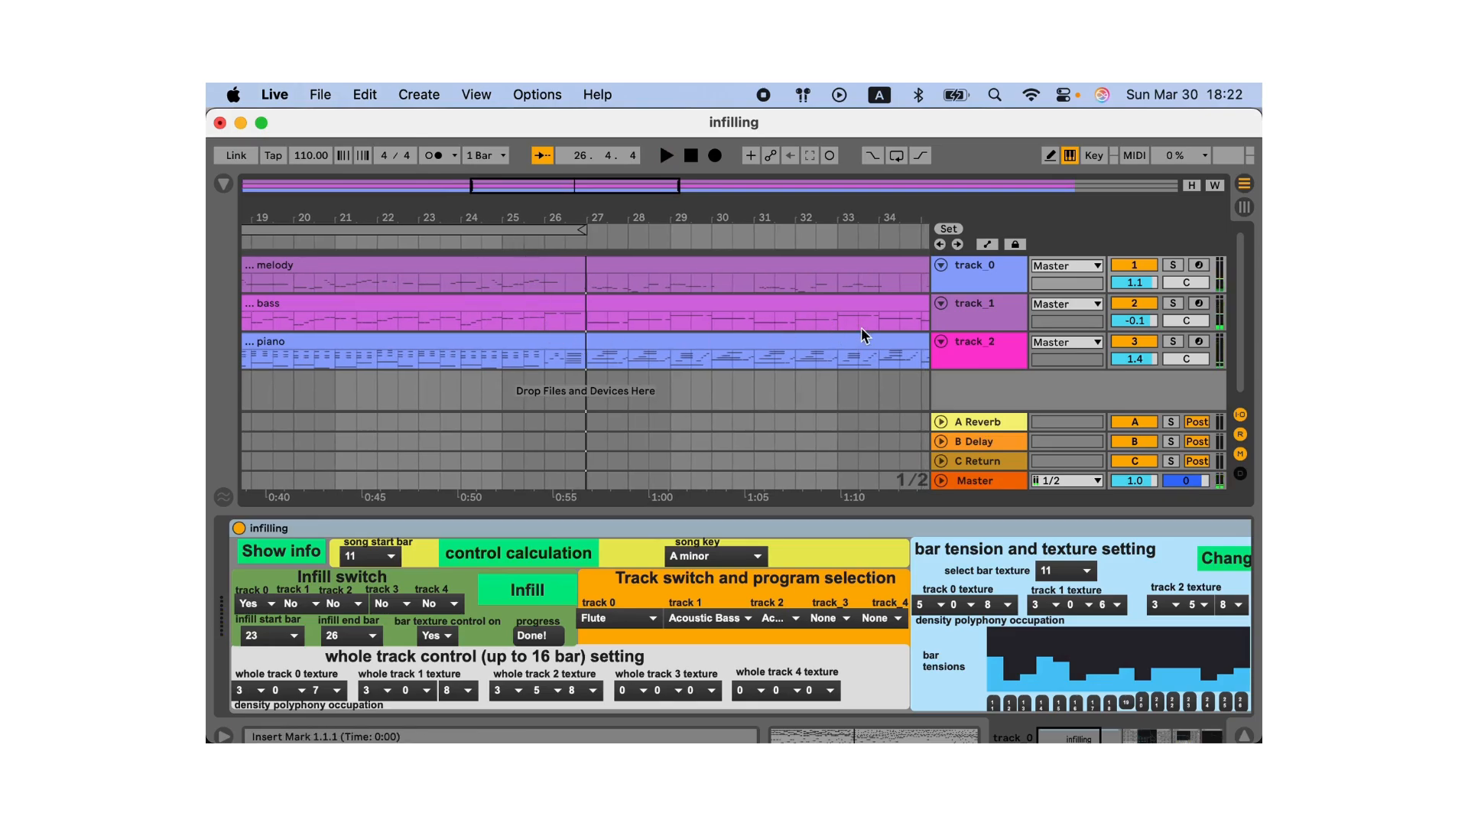
Set the song start bar to 1, run the control calculation, and show the arrangement from its beginning
left_click(395, 555)
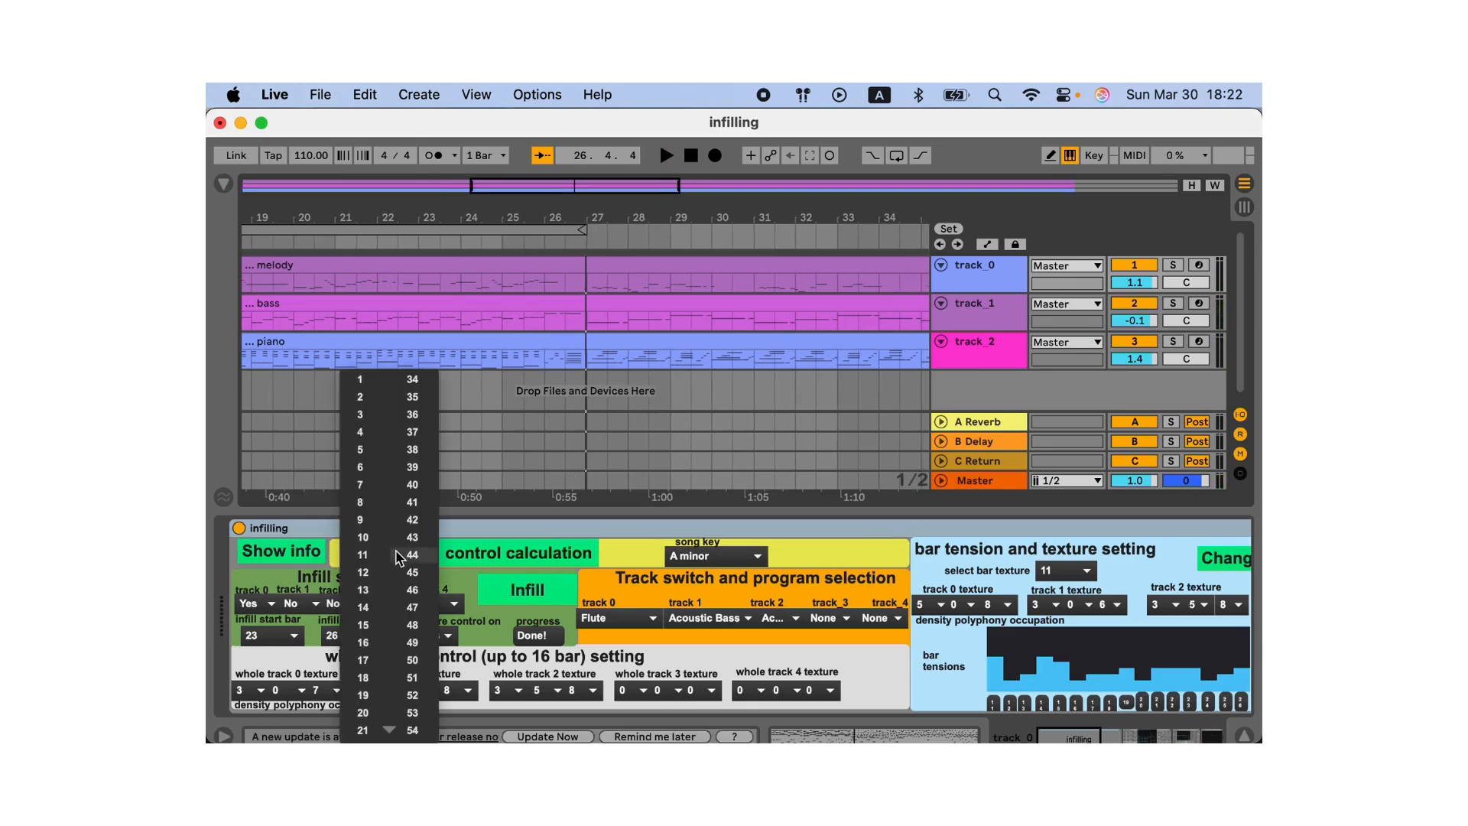
left_click(361, 380)
left_click(523, 558)
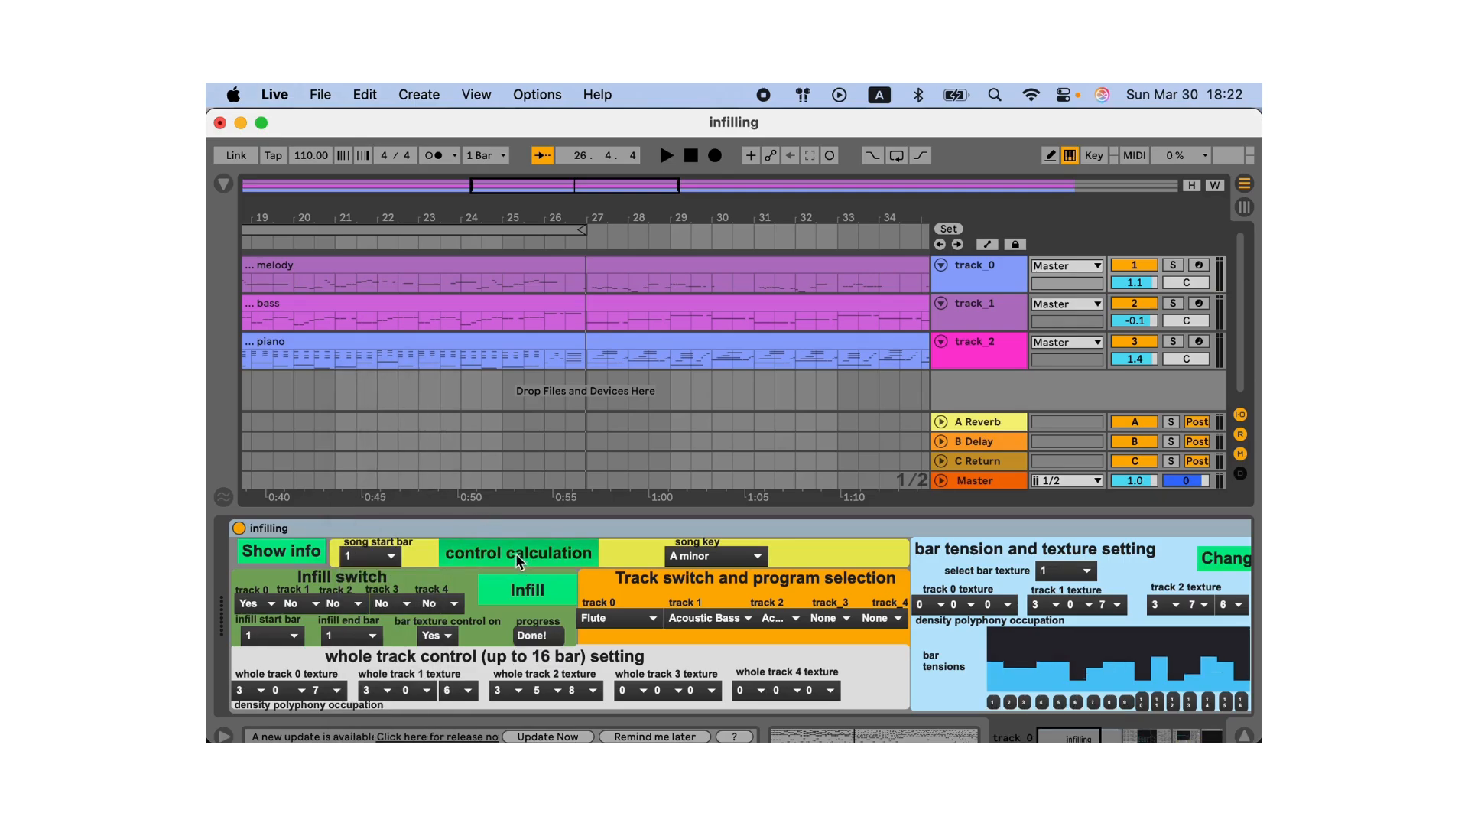
left_click(252, 187)
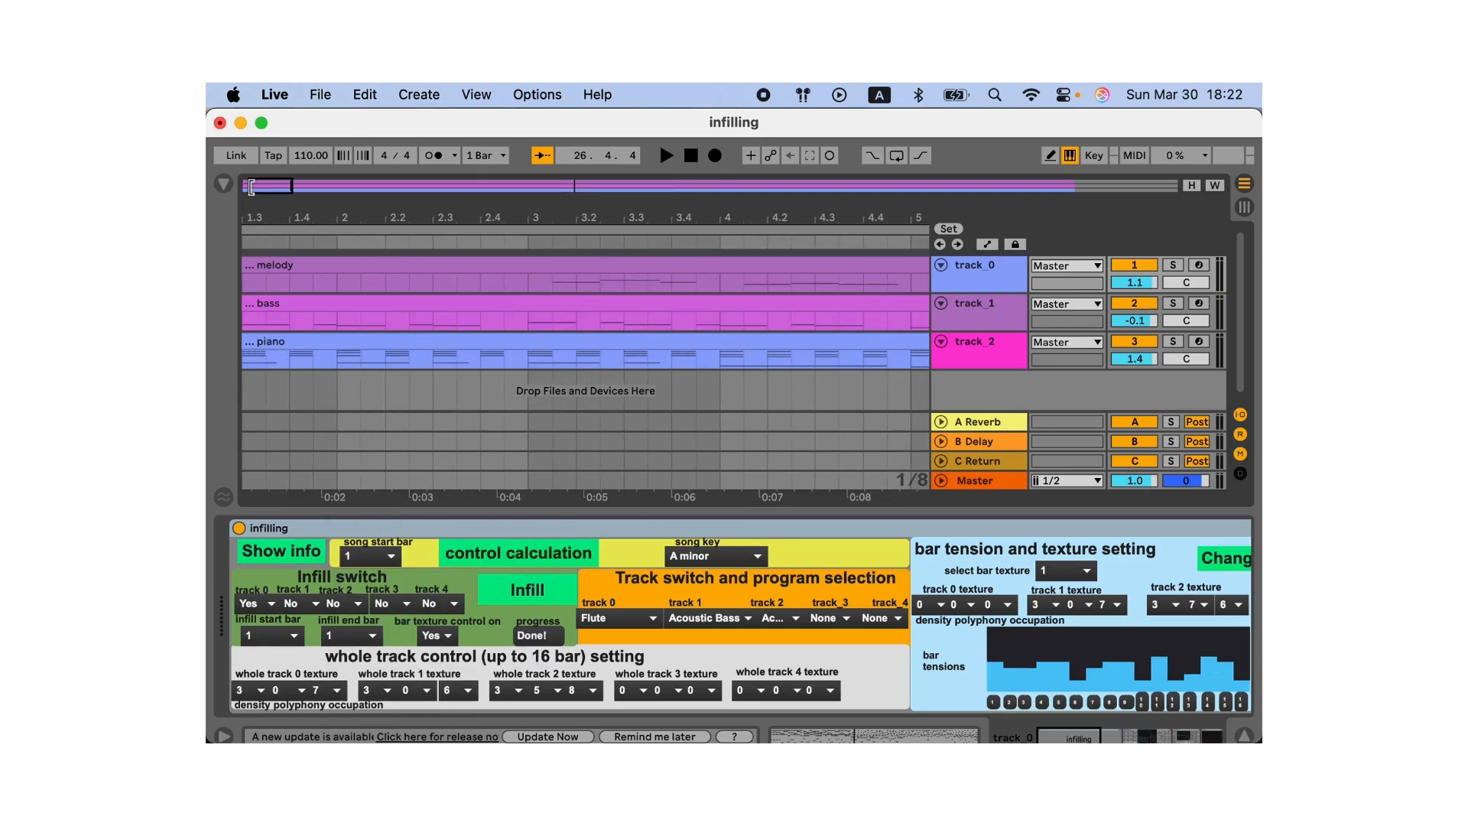
left_click_drag(265, 185, 338, 142)
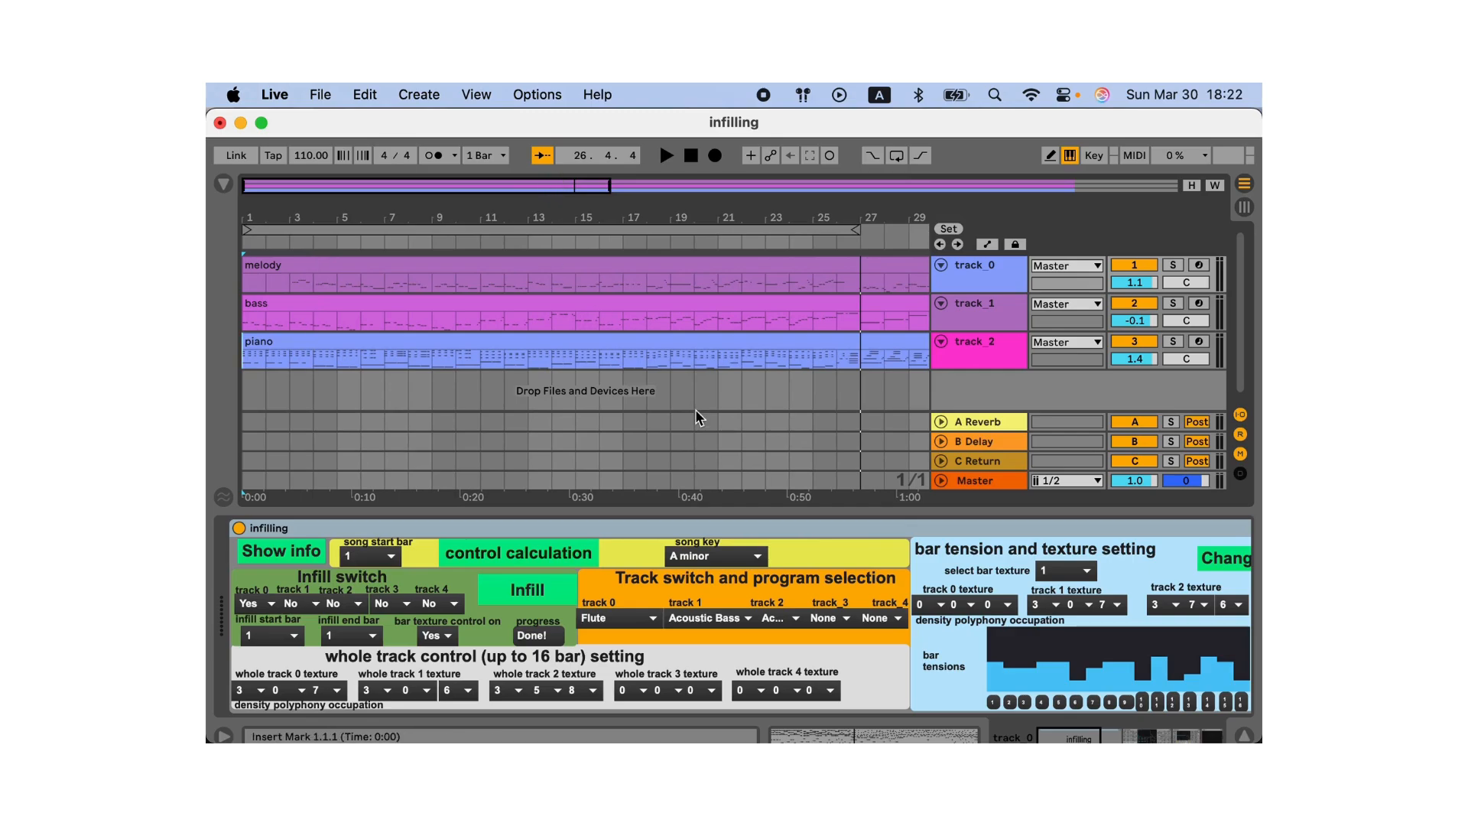
Switch infilling from track 0 to track 2 and set the infill end bar to 16
left_click(260, 603)
left_click(272, 640)
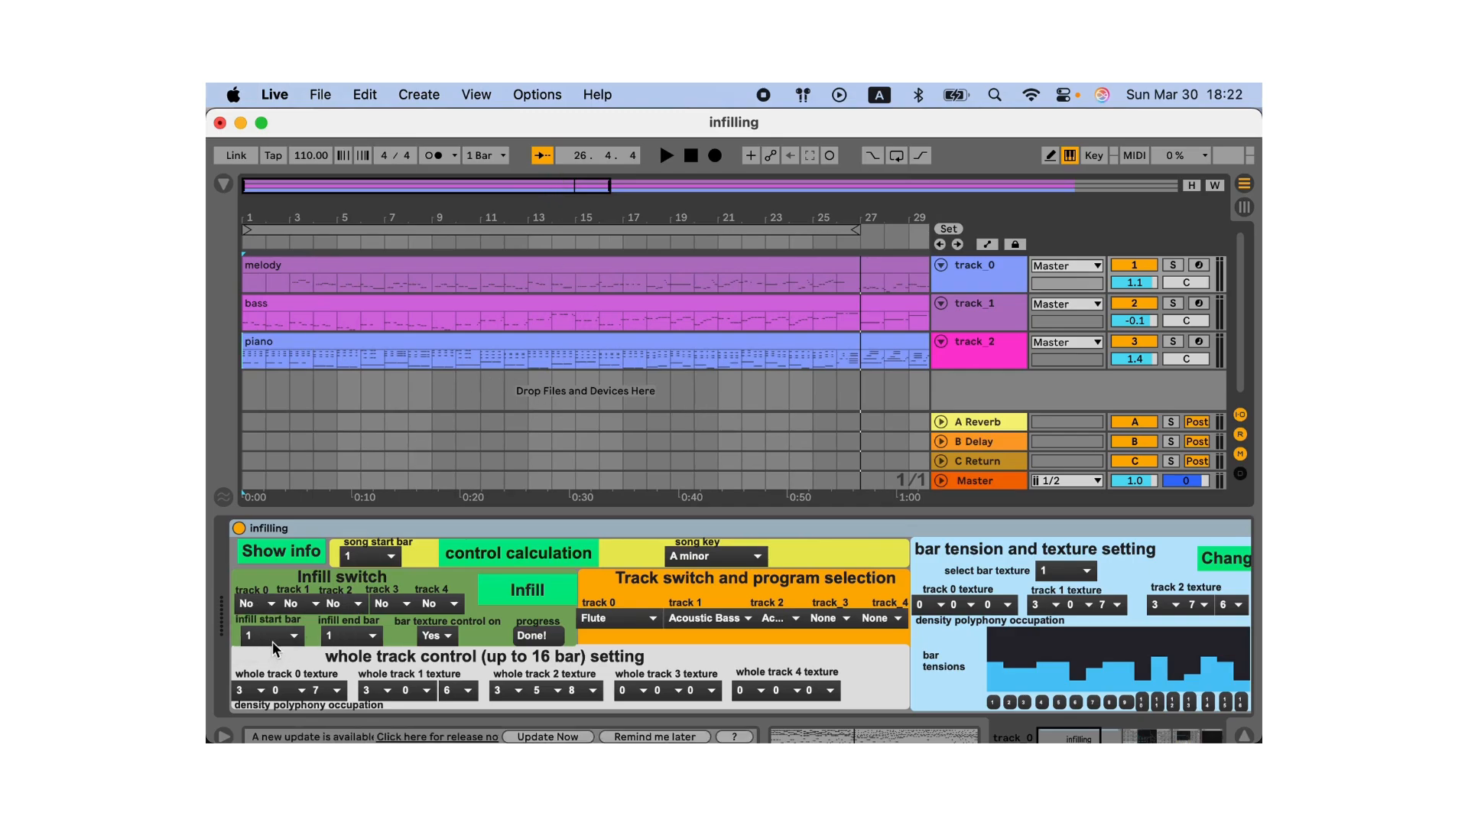
left_click(341, 603)
left_click(341, 621)
left_click(350, 636)
left_click(350, 638)
Set the whole track 2 density to 6 and polyphony to 0, and turn off bar texture control
left_click(550, 692)
left_click(552, 495)
left_click(496, 690)
left_click(509, 600)
left_click(444, 636)
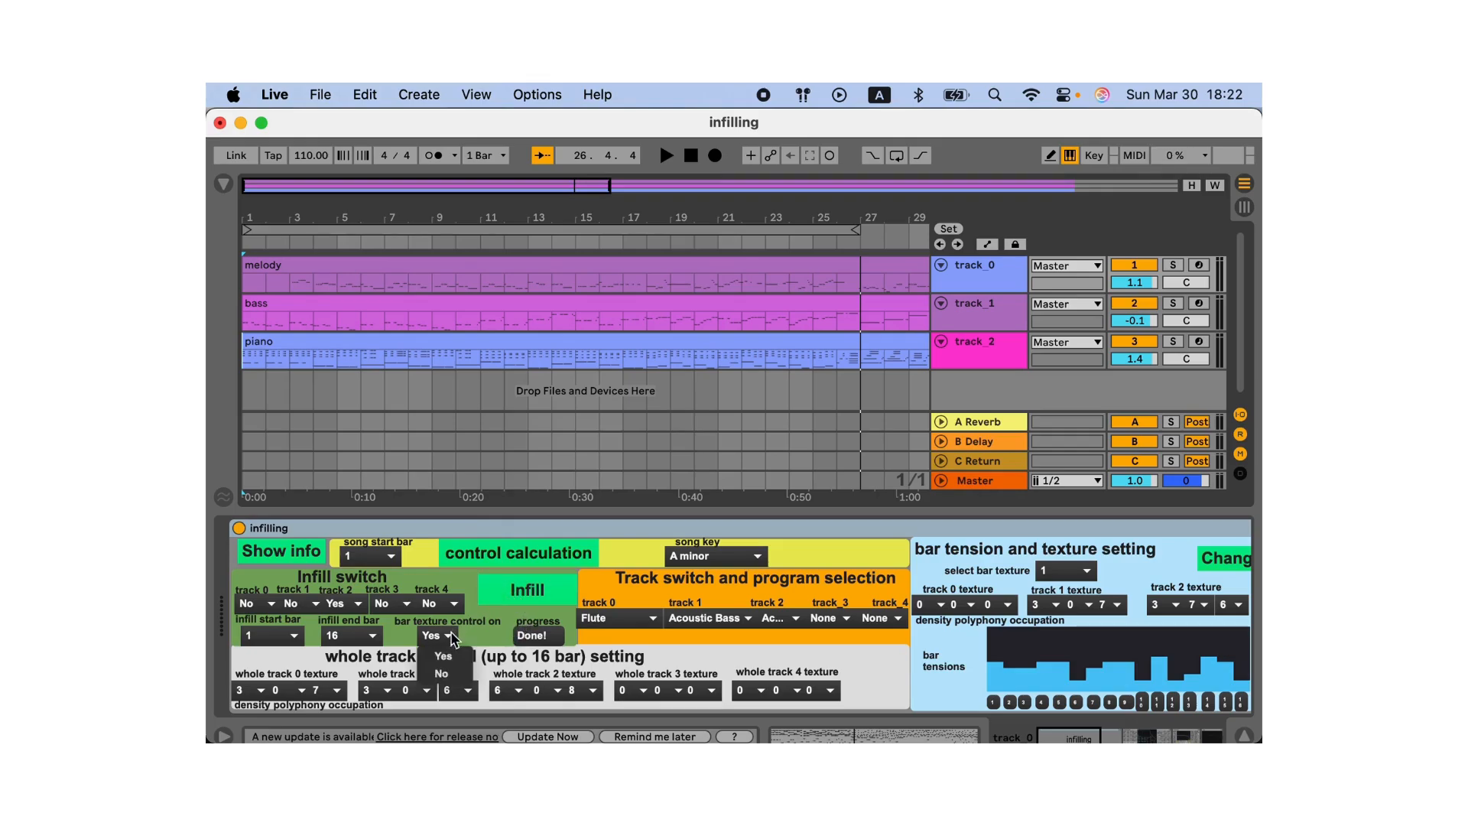
left_click(468, 659)
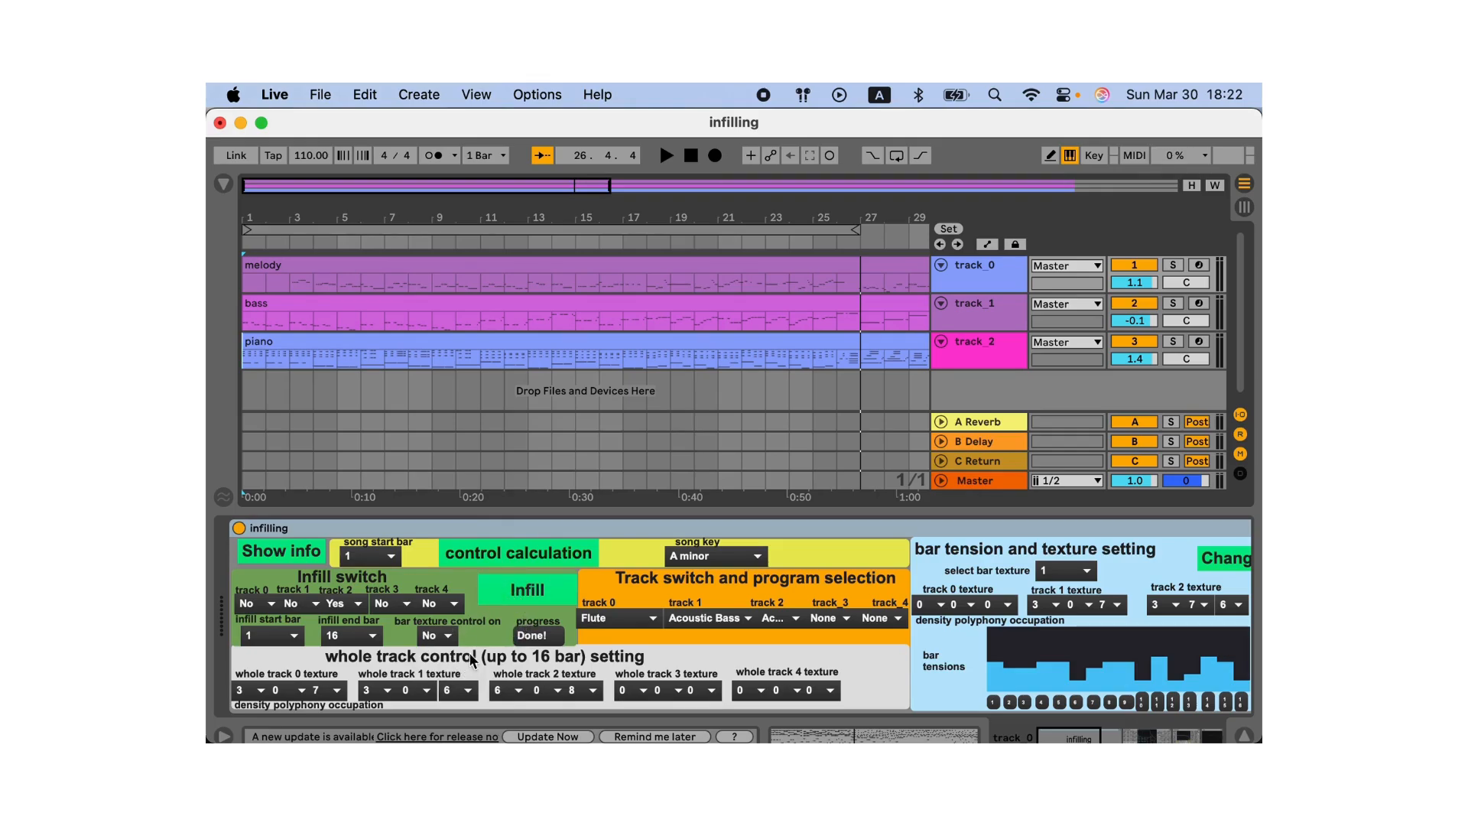
Infill bars 1 to 16 of track 2 and listen to the new piano part from the start
left_click(525, 595)
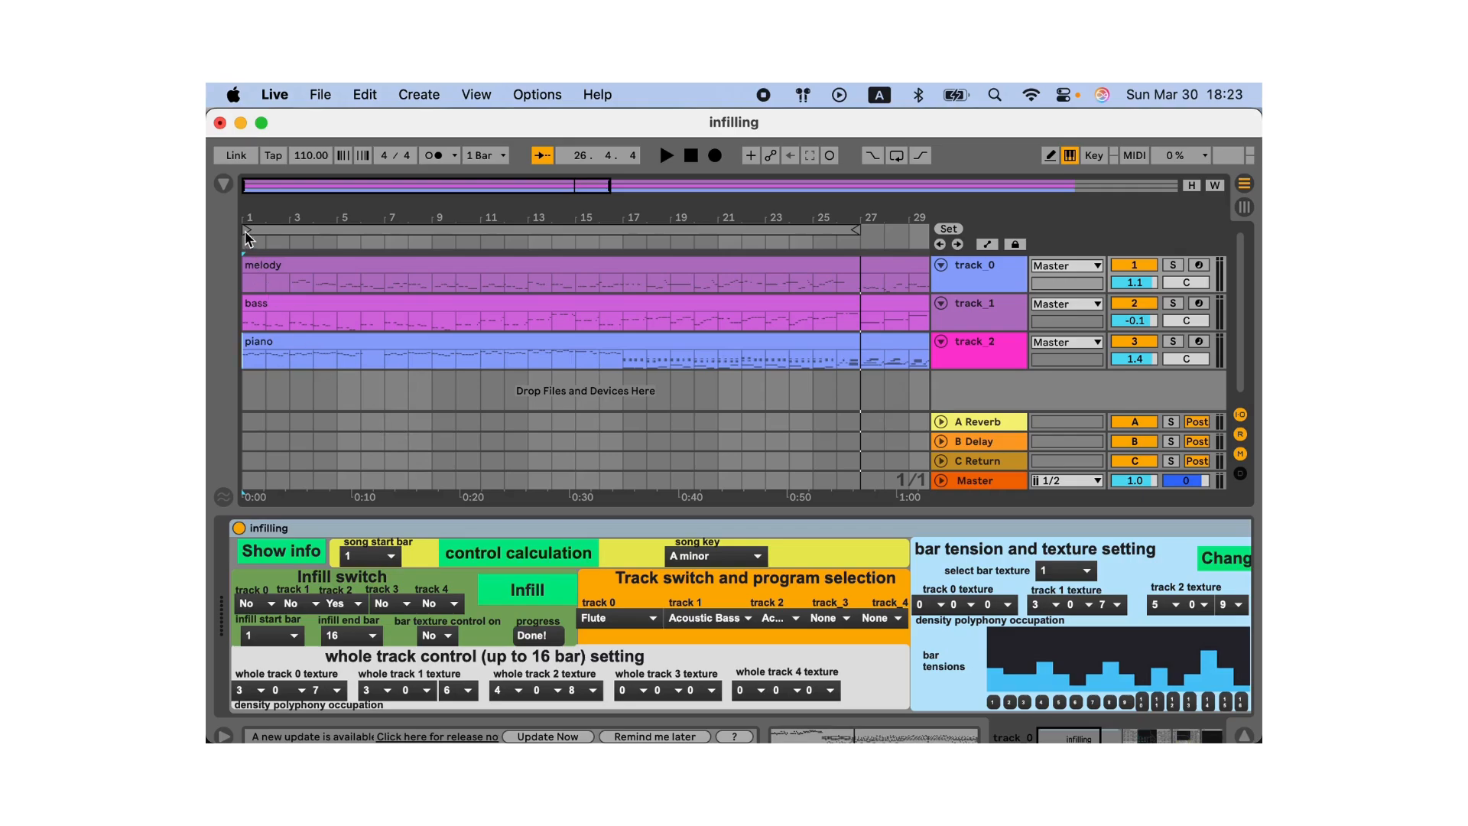
key("space")
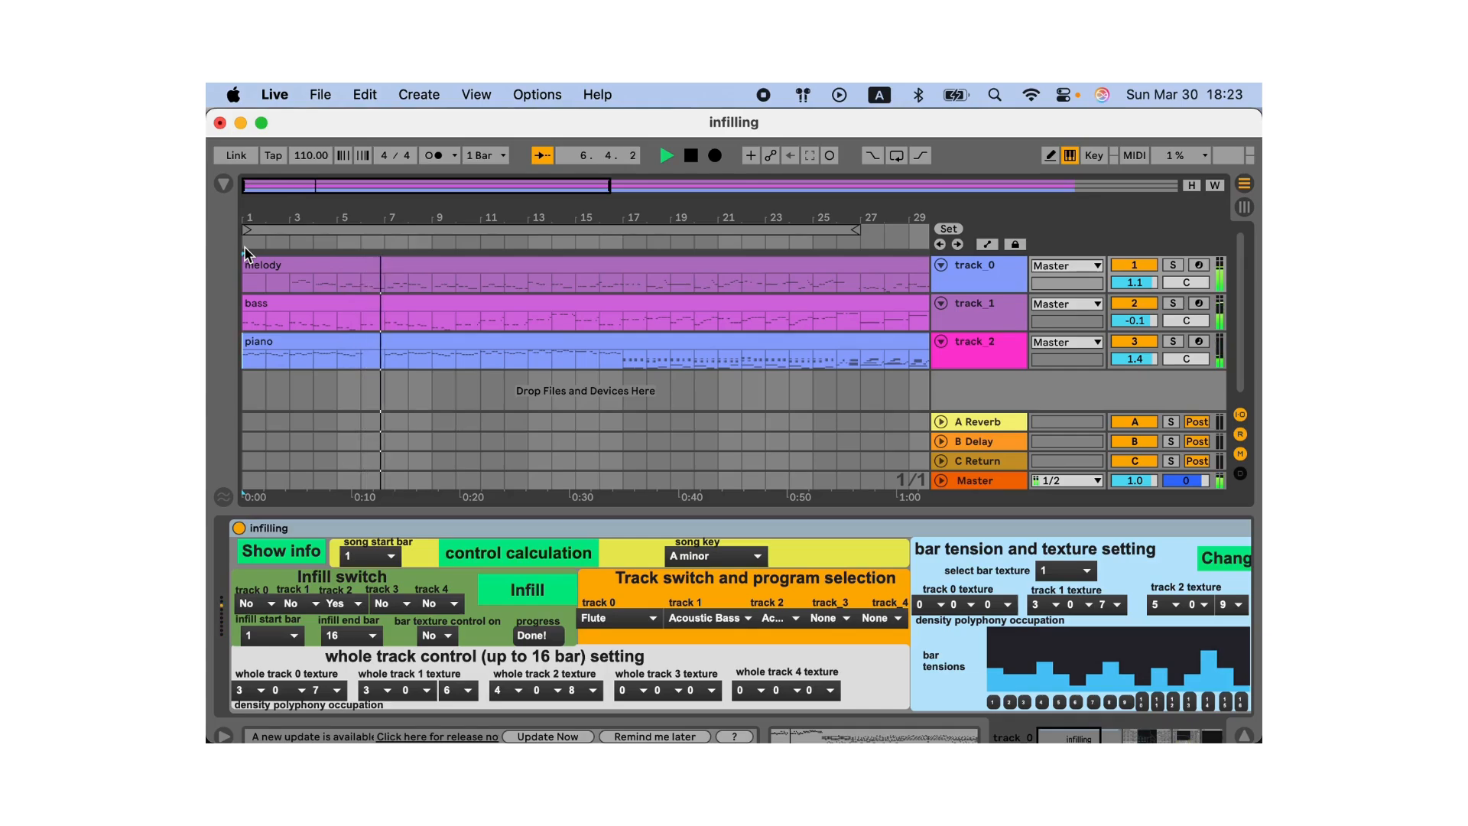
key("space")
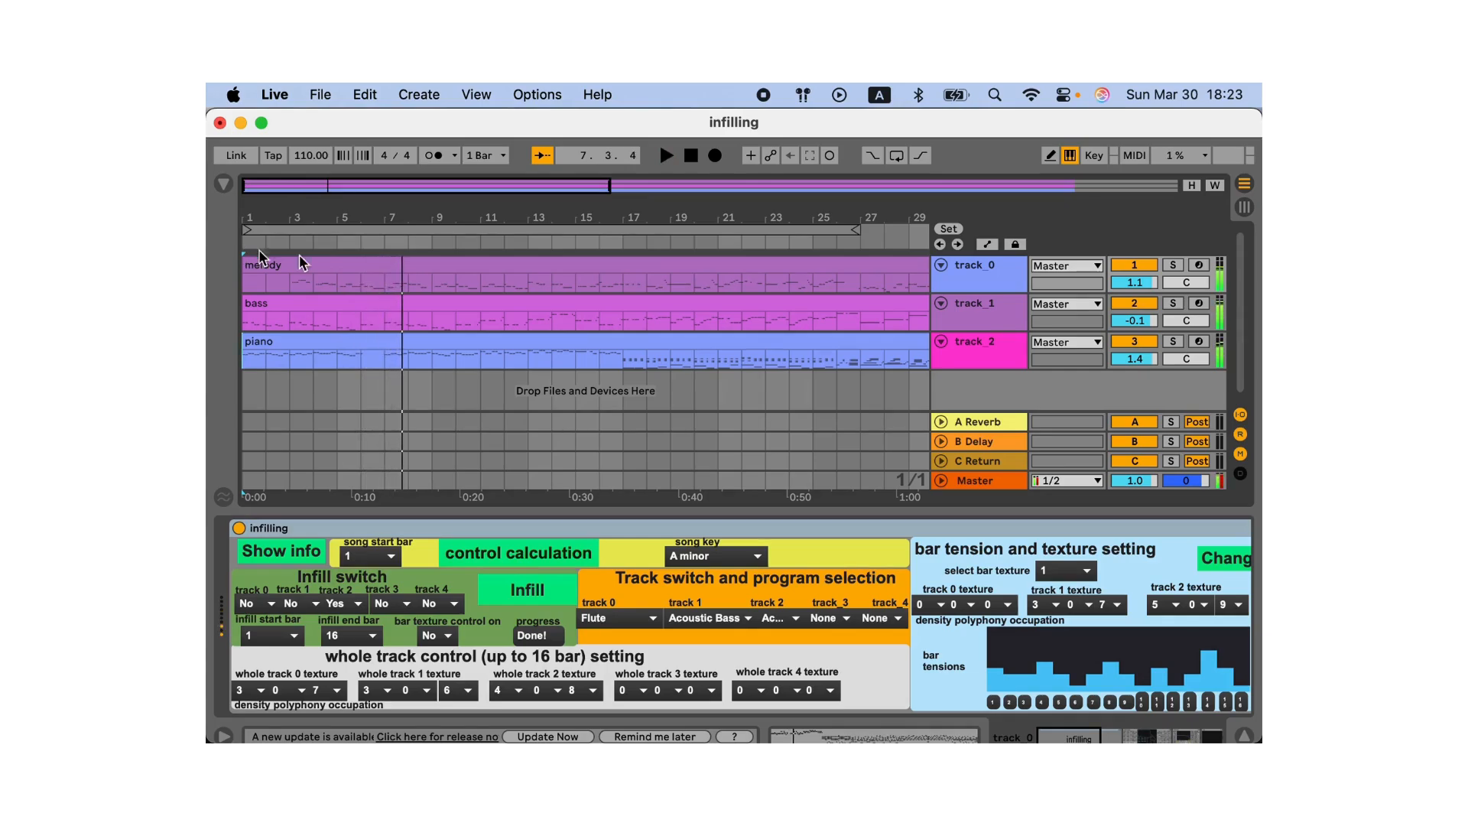
Transpose the notes in bars 1 to 16 of the piano clip on track_2 down one octave
left_click(983, 356)
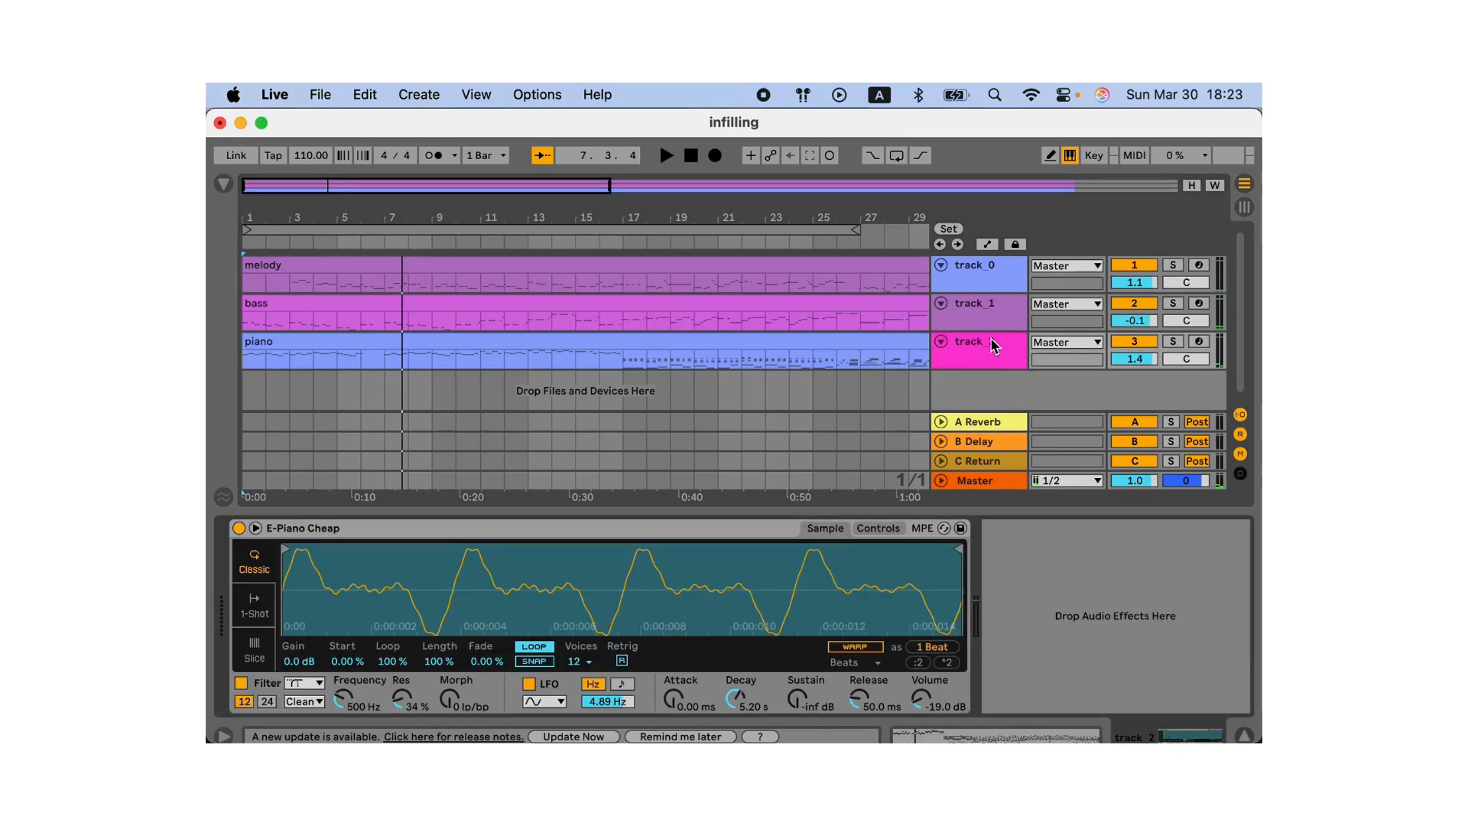
left_click(878, 340)
scroll(631, 604, "up", 10)
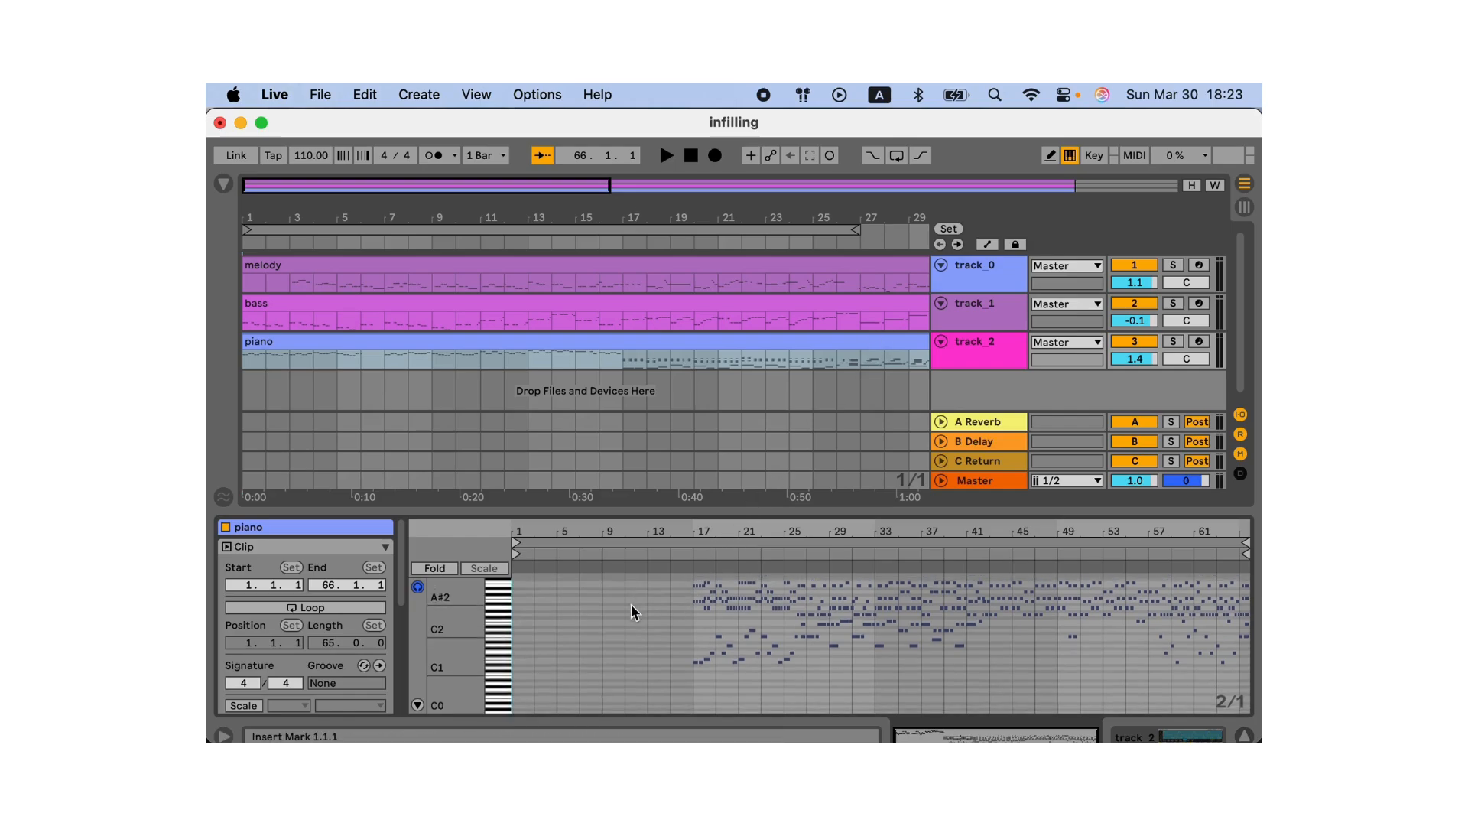
scroll(631, 604, "down", 5)
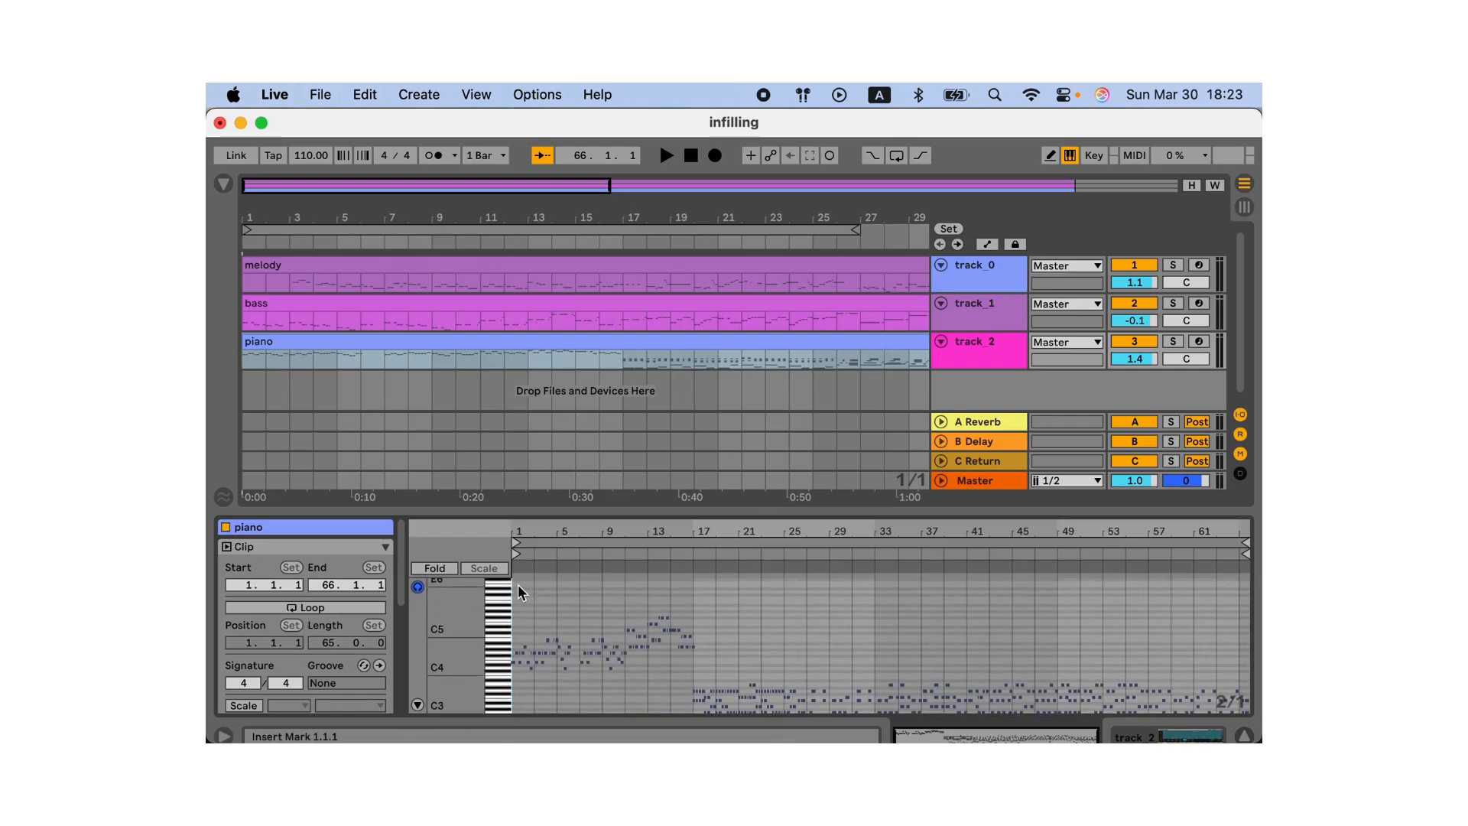
scroll(517, 589, "up", 1)
left_click_drag(517, 587, 597, 682)
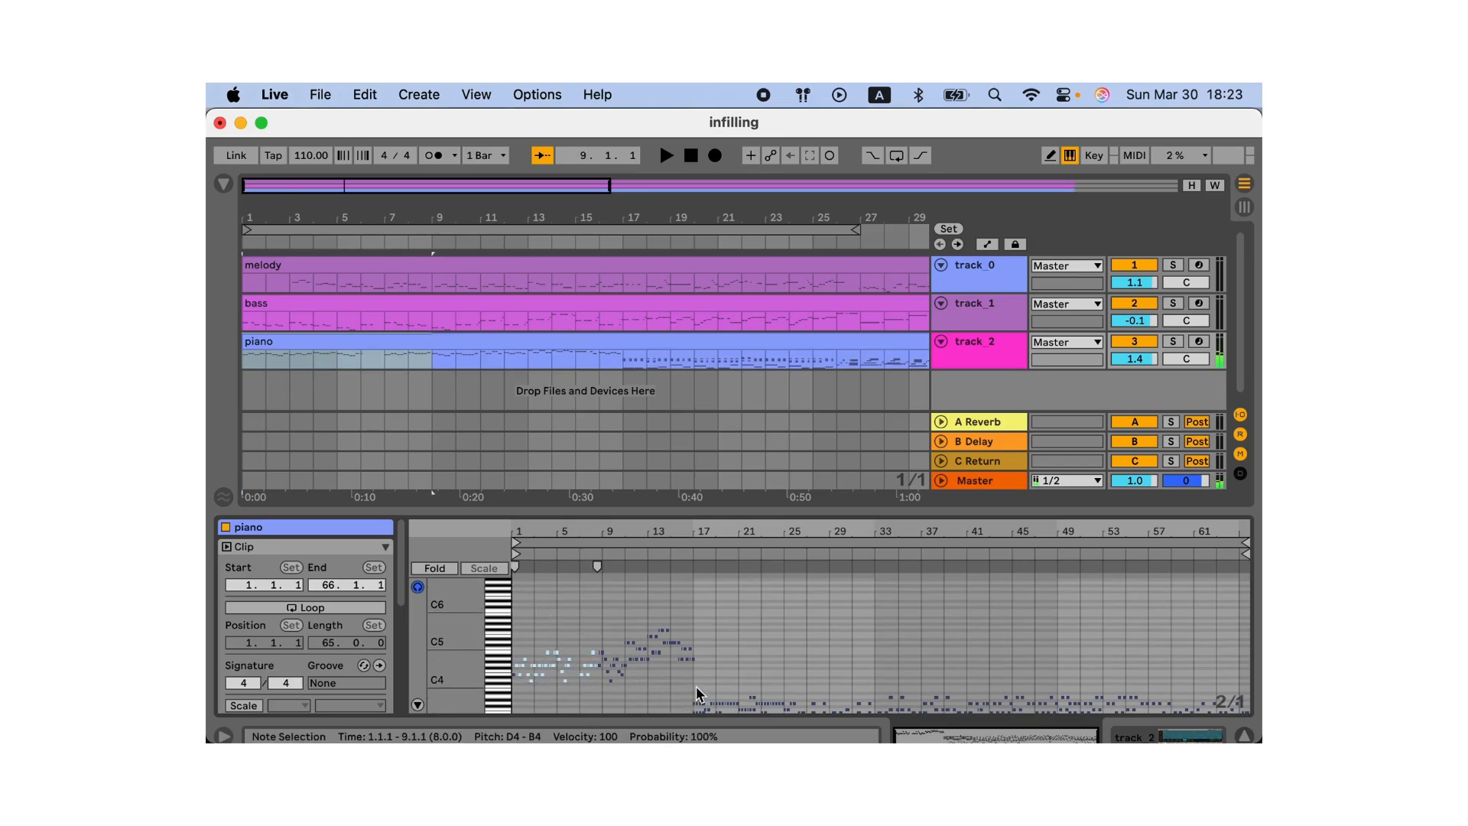
left_click_drag(696, 686, 498, 602)
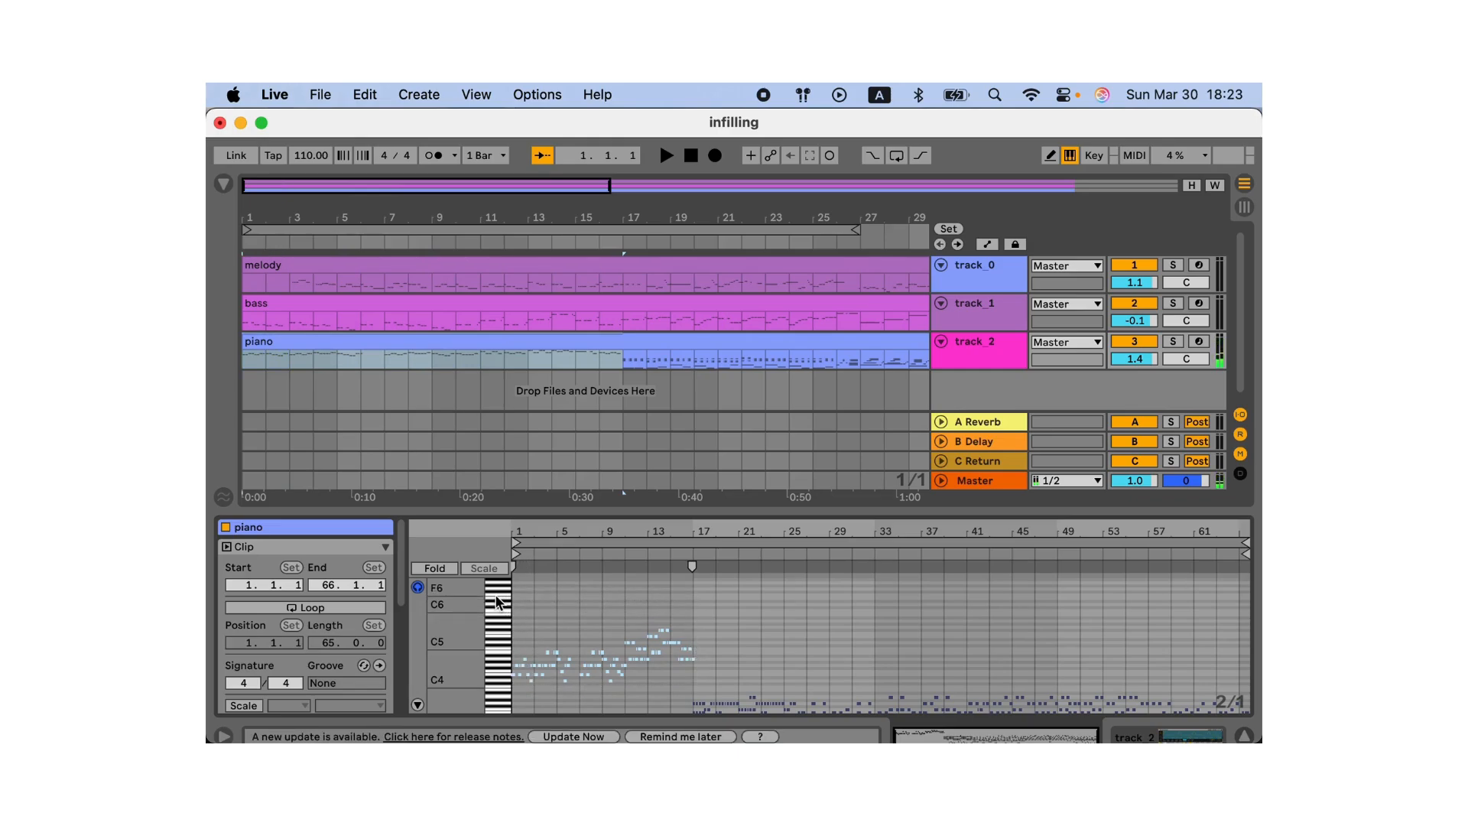
key("shift+Down")
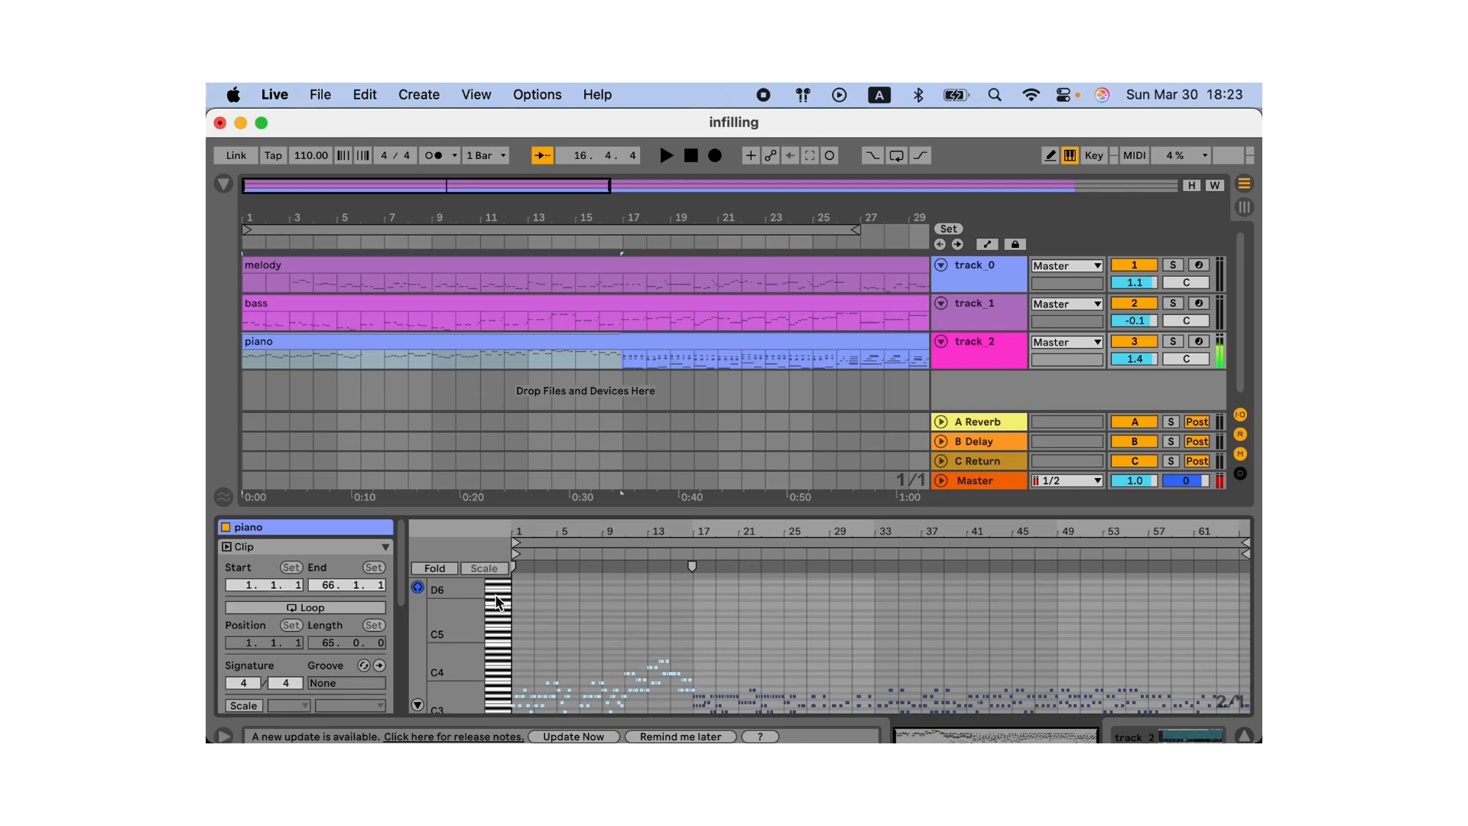
Play the arrangement from bar 1 through bar 16 to listen to the transposed piano part
left_click(245, 242)
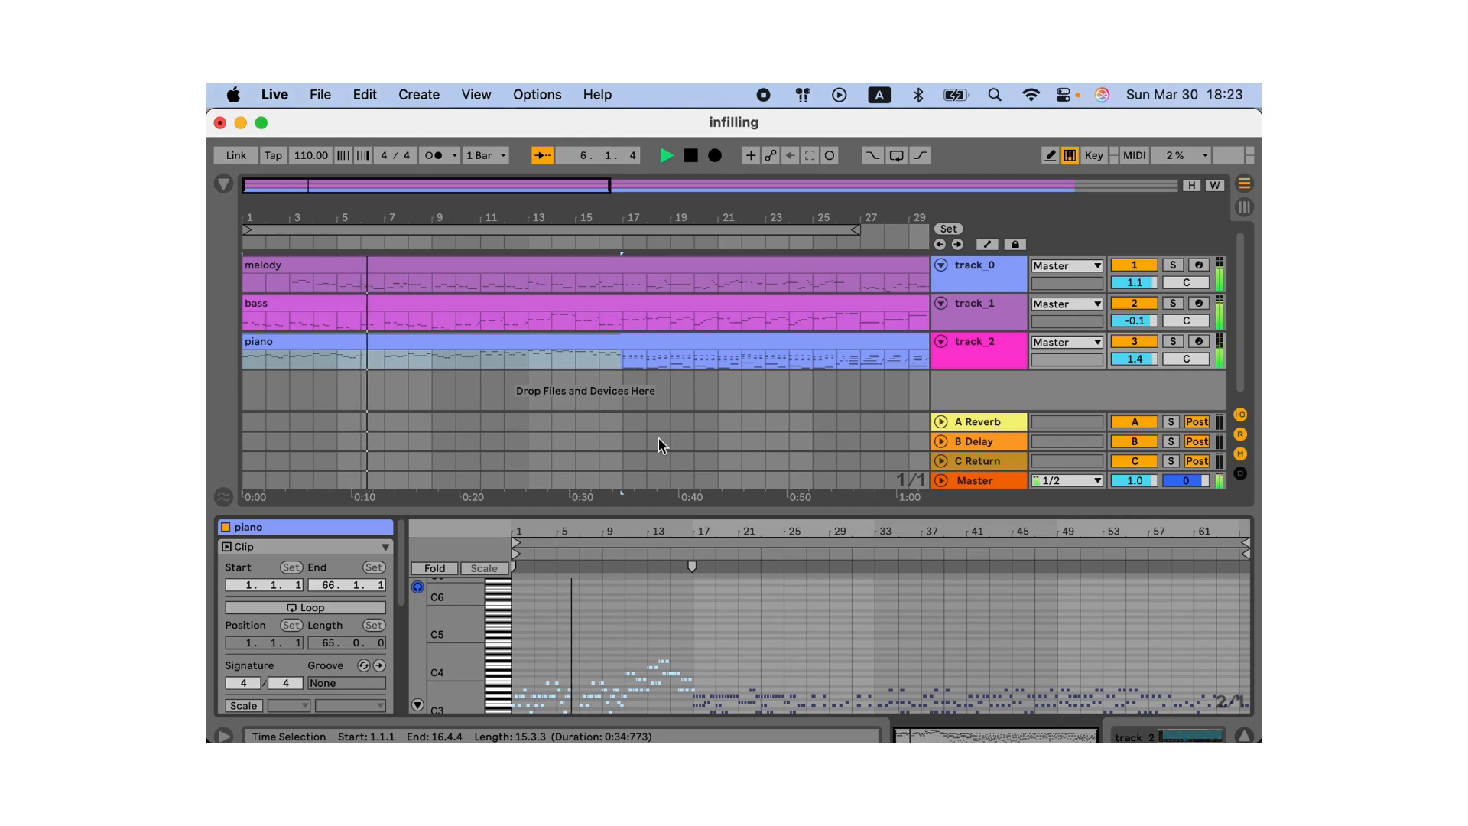
left_click(988, 277)
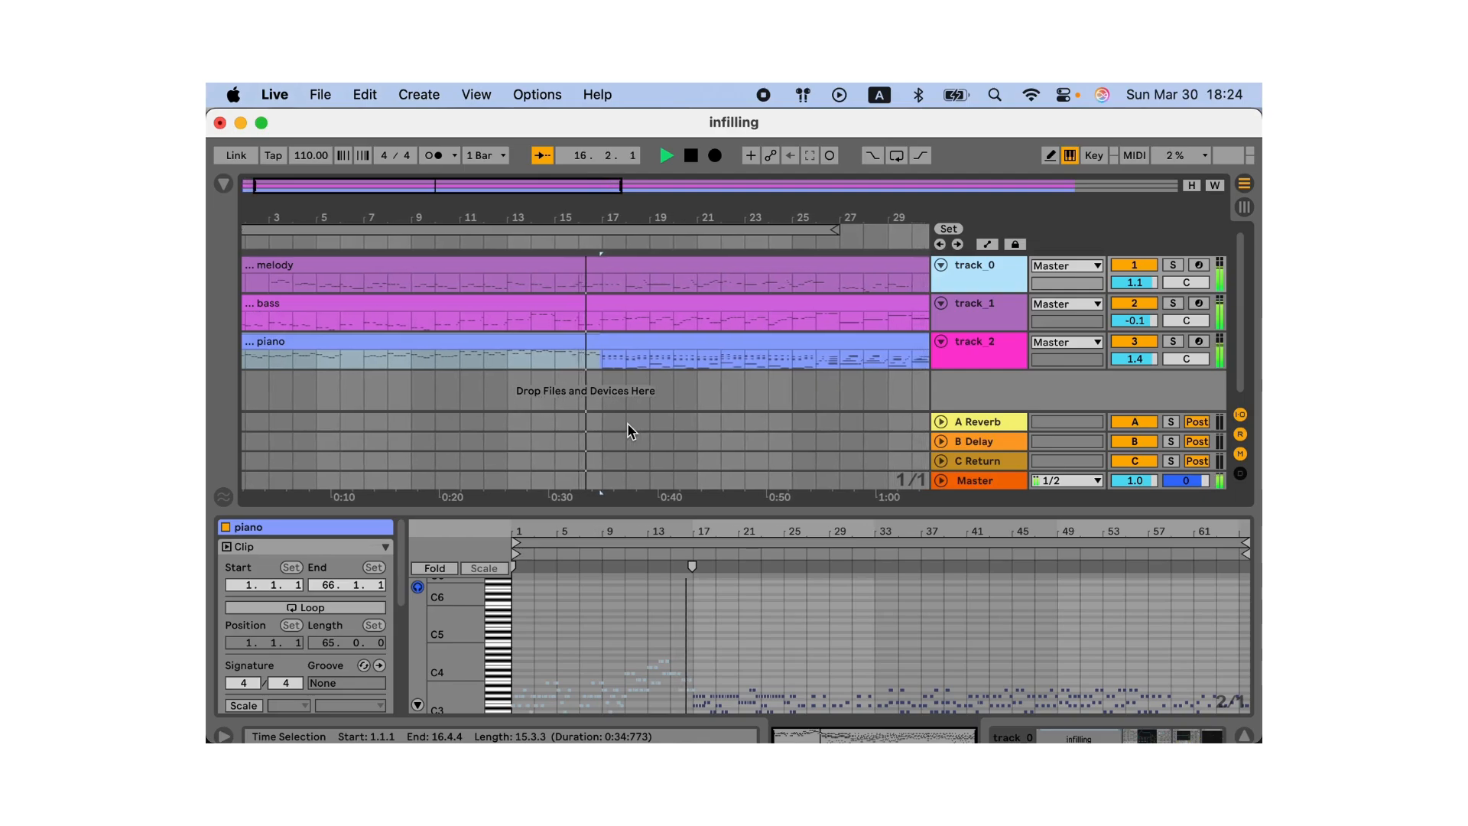
key("space")
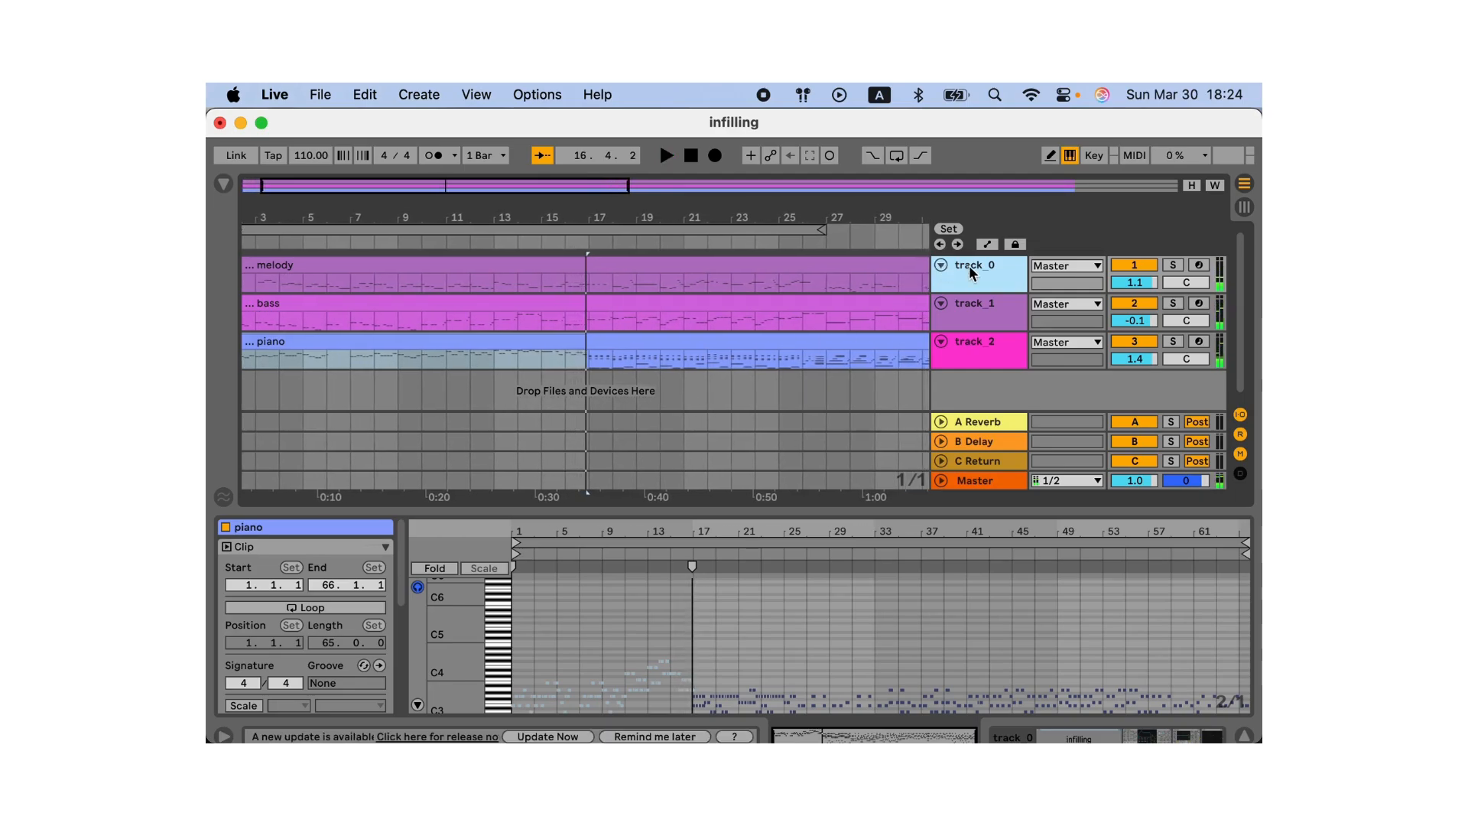
Check the bass clip on track_1, then switch infilling from track 2 to track 1 and change the whole track 1 density
left_click(976, 305)
left_click(425, 303)
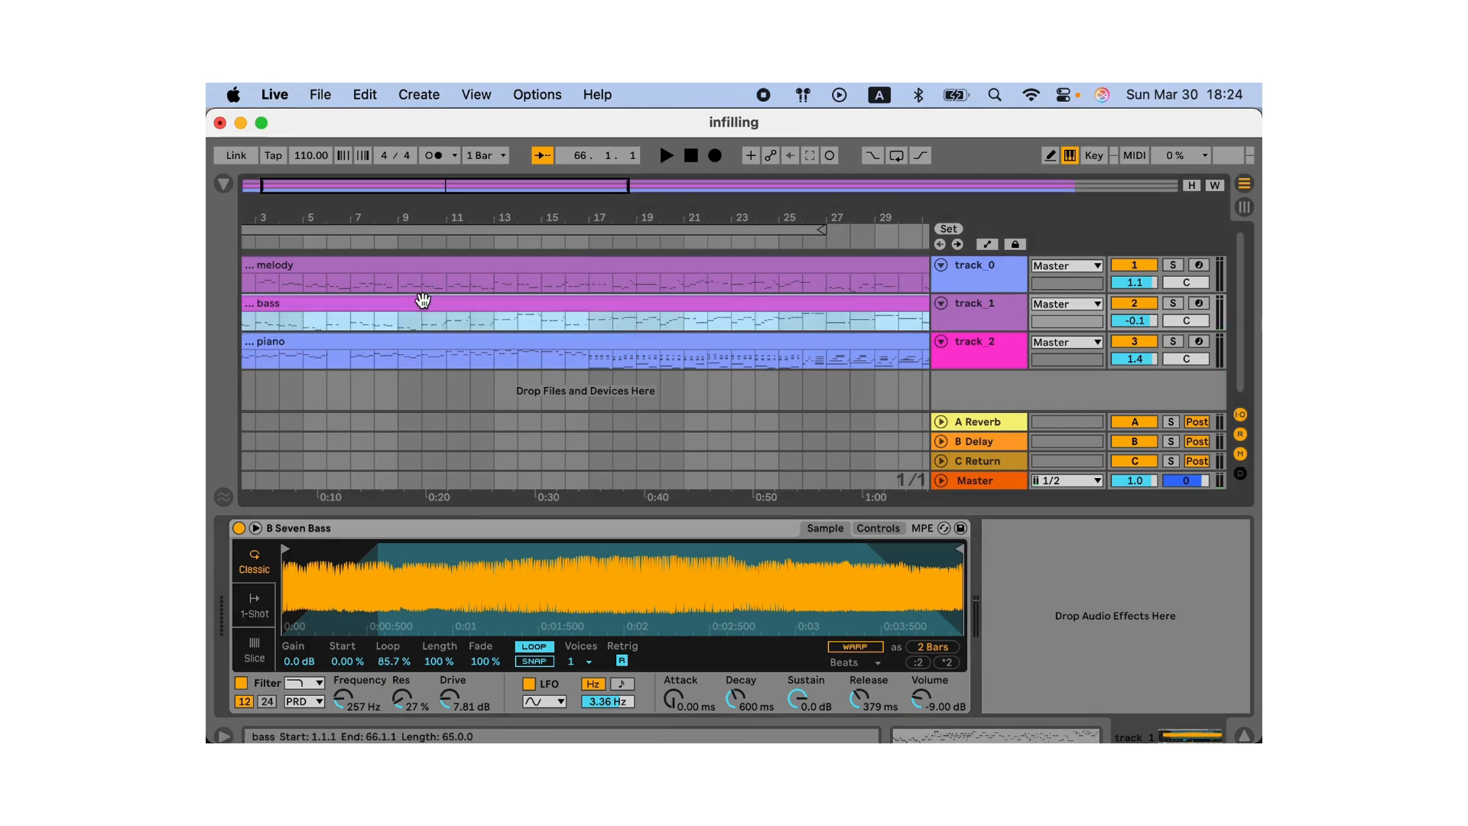
left_click(986, 267)
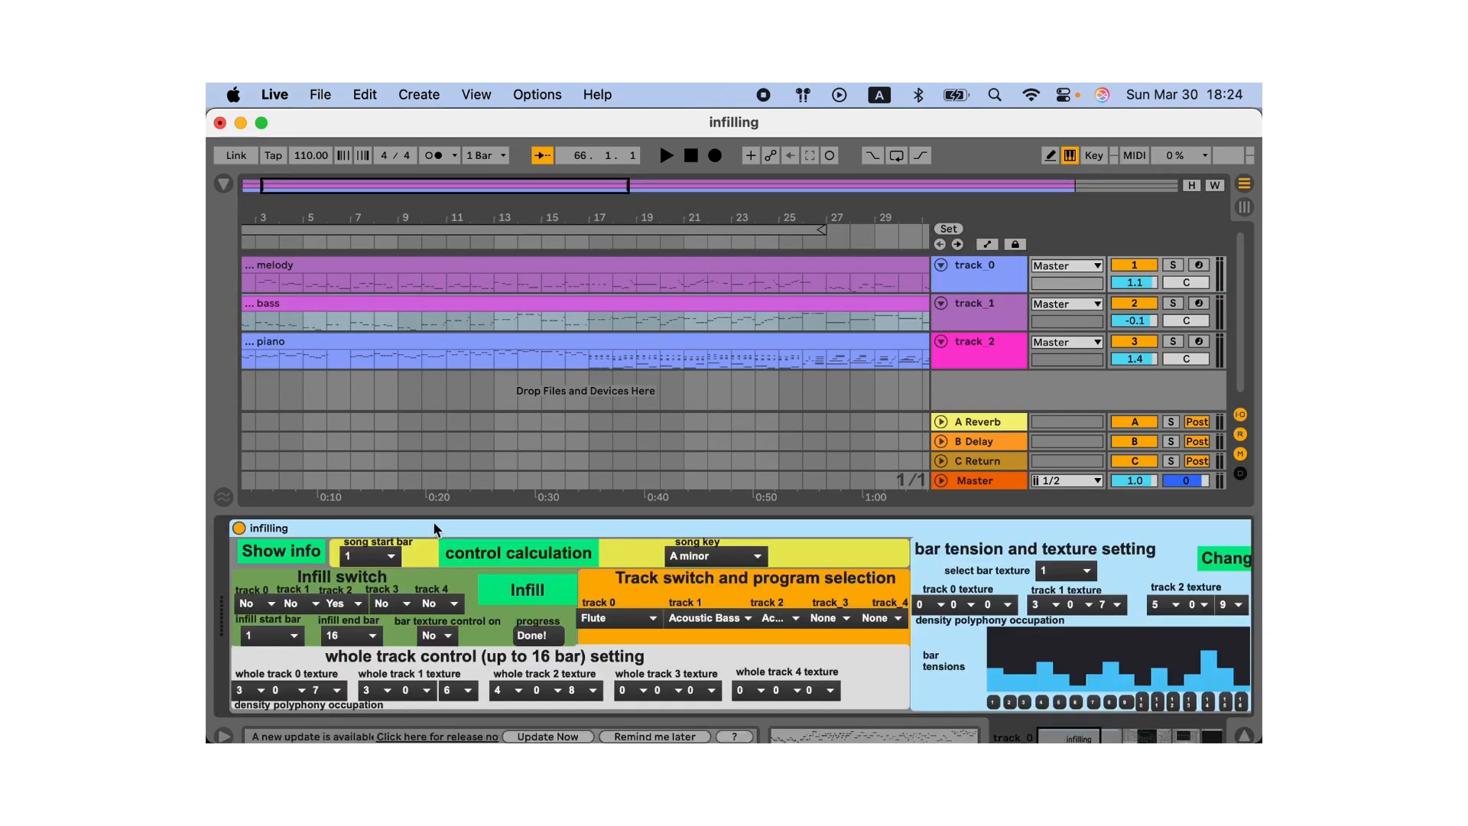
left_click_drag(345, 612, 314, 634)
left_click_drag(380, 696, 384, 570)
Infill bars 1 to 16 of track 1 and play the new bass part from the start
left_click(513, 601)
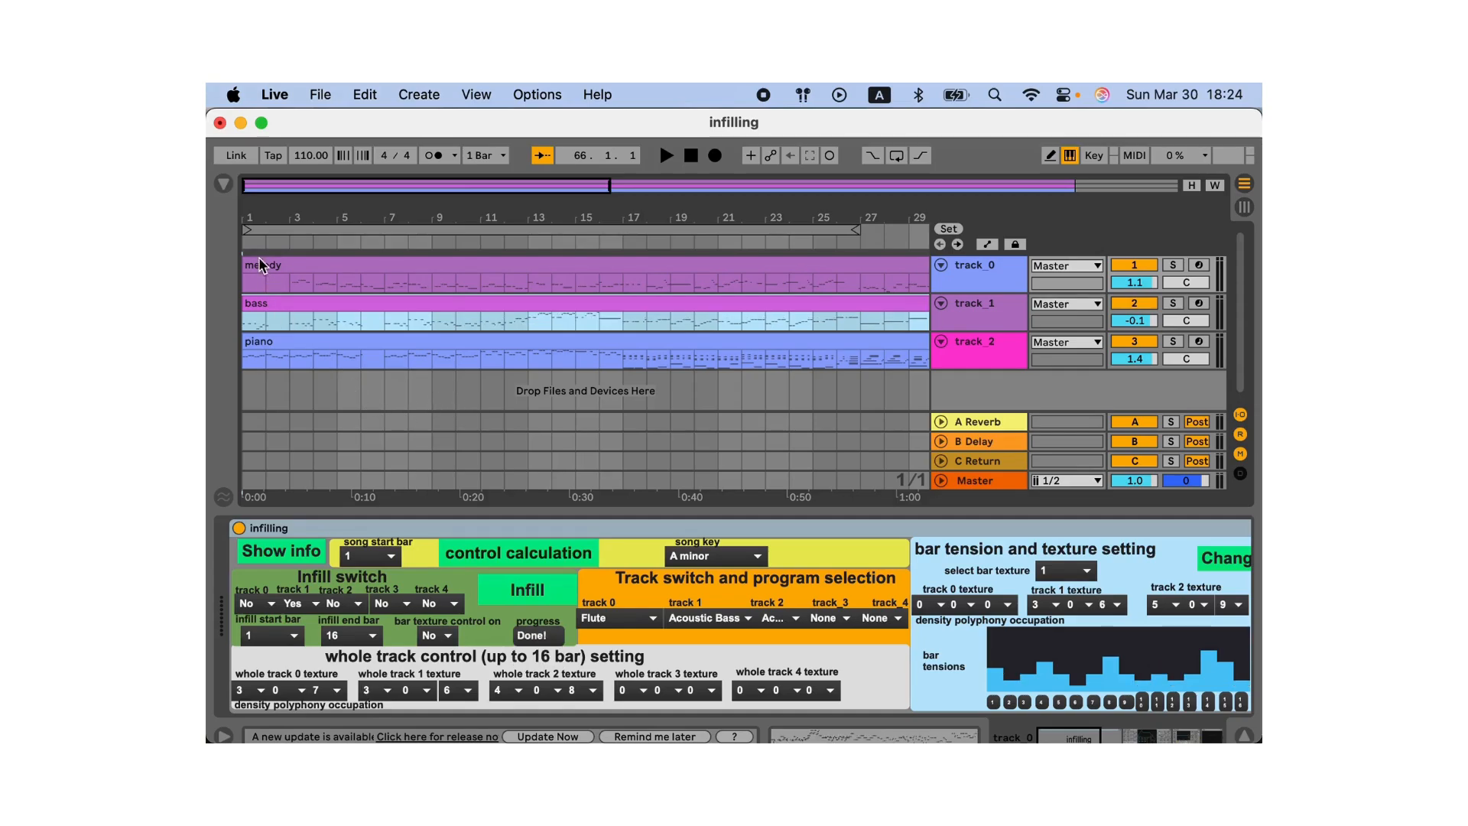
key("space")
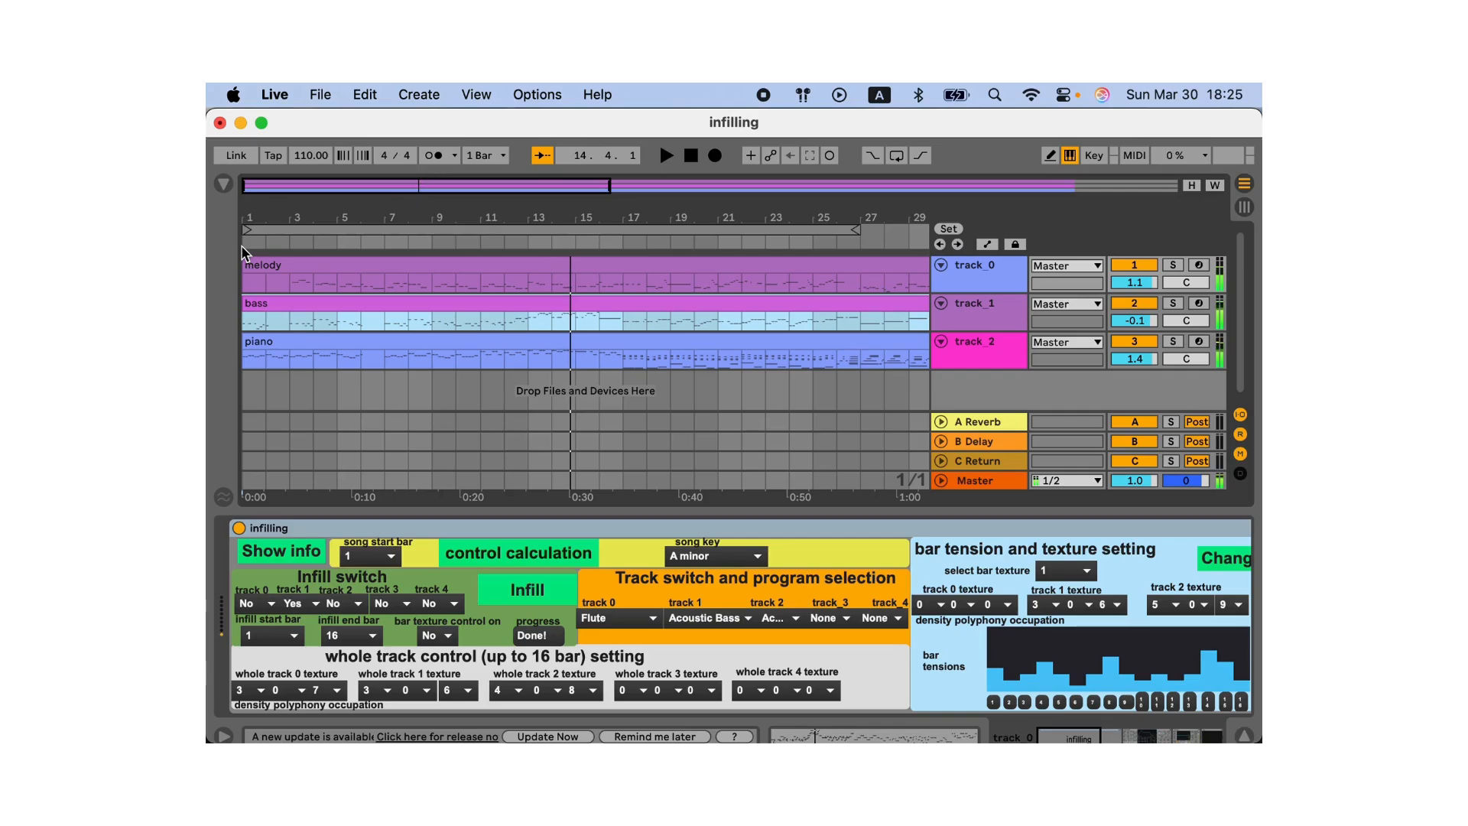
Set the infill start bar to 7 and turn on bar texture control
left_click(285, 637)
left_click(277, 464)
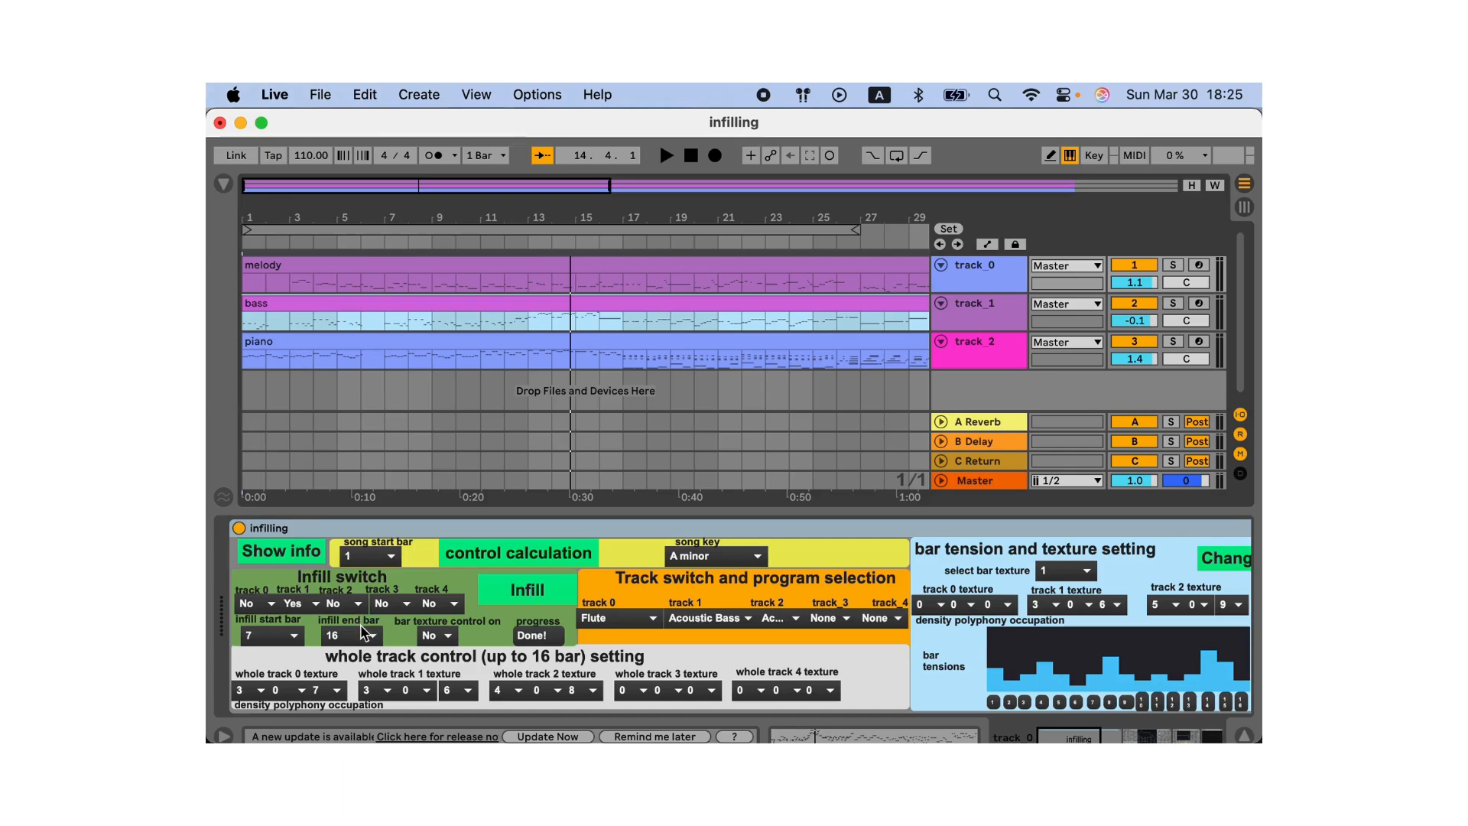
left_click(436, 636)
left_click(448, 659)
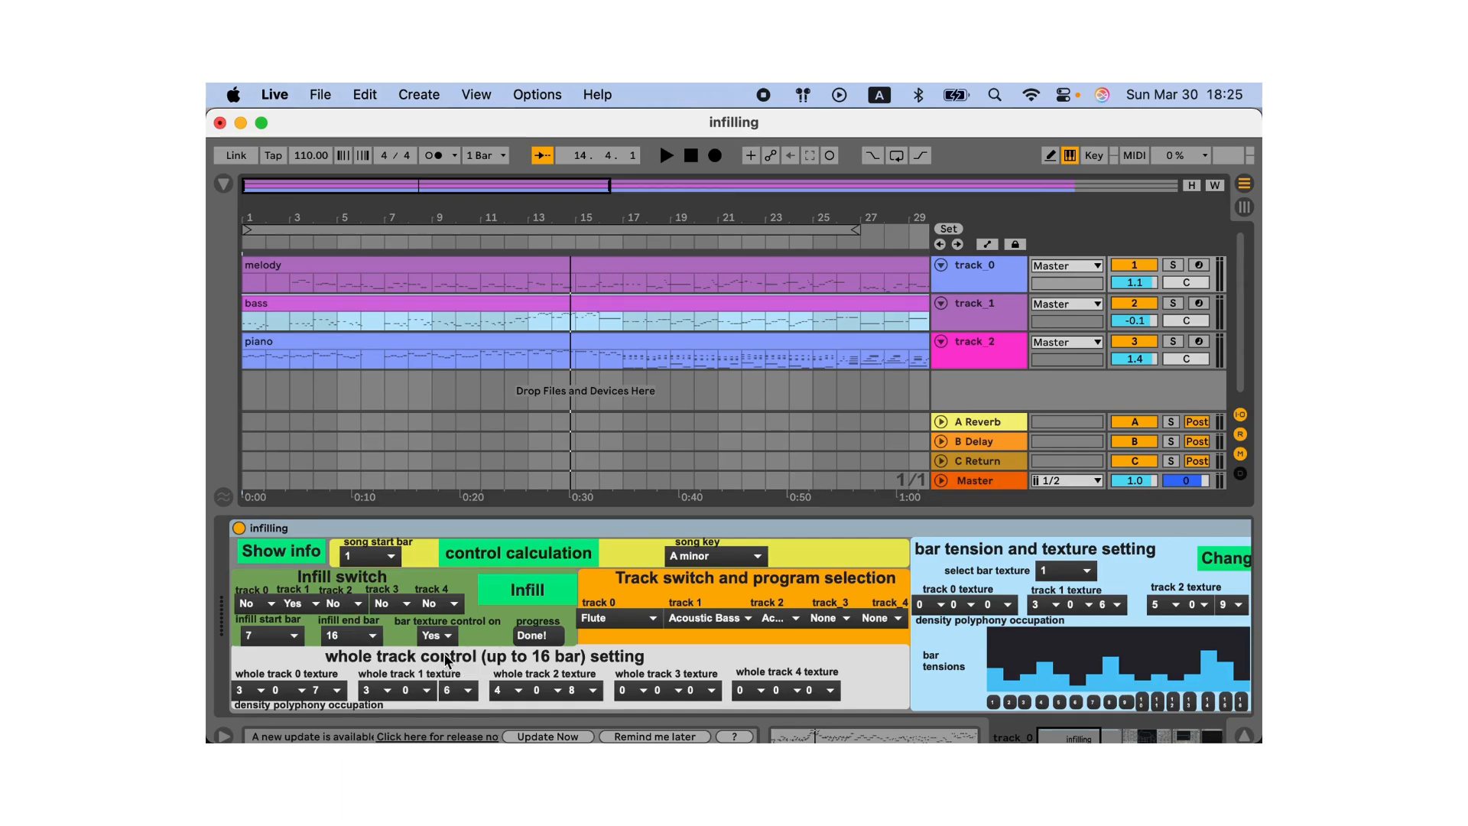
Infill bars 7 to 16 of track 1 and play the result from bar 7 to about bar 26
left_click(511, 598)
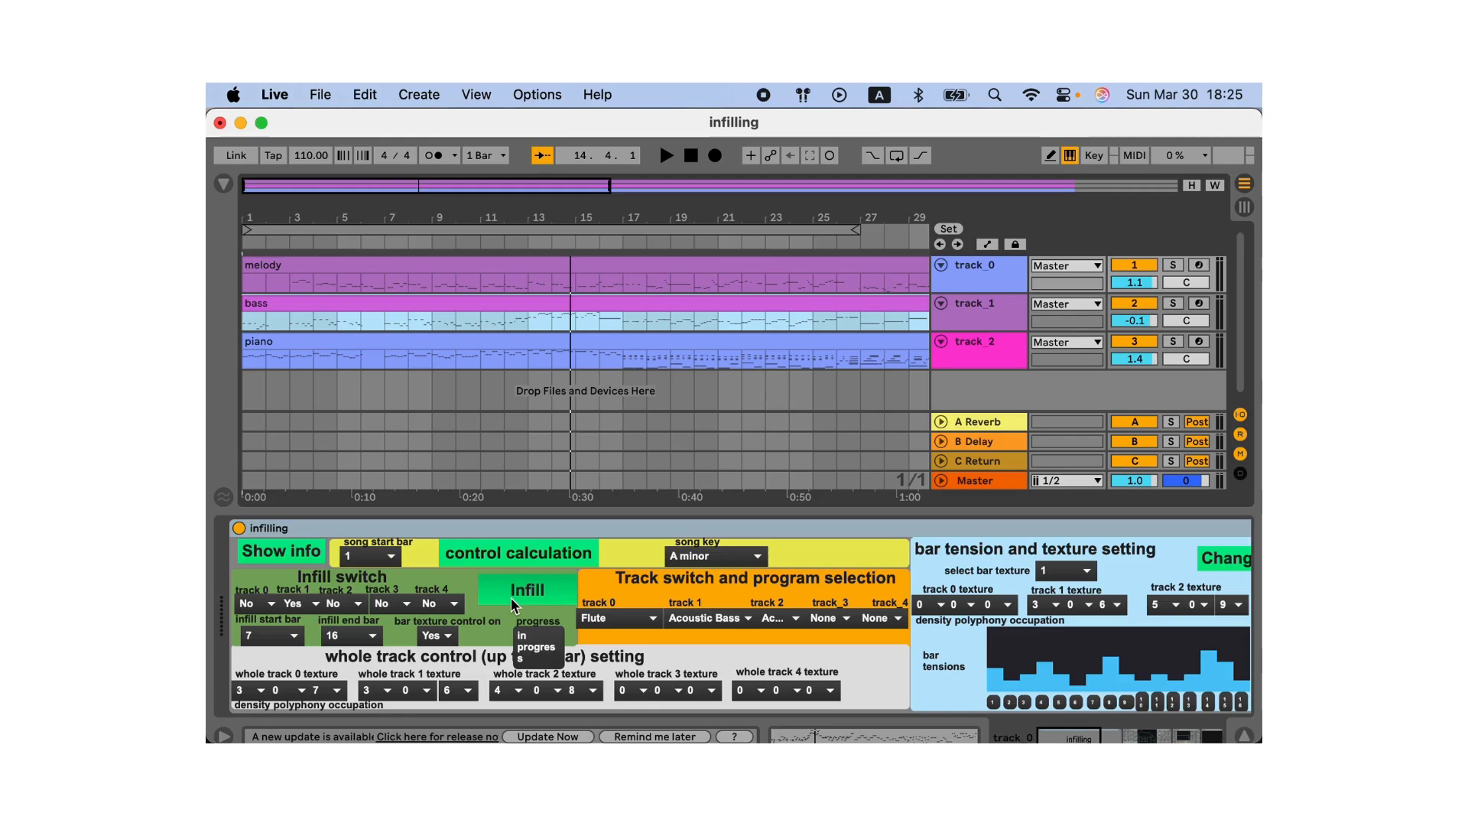
left_click(385, 239)
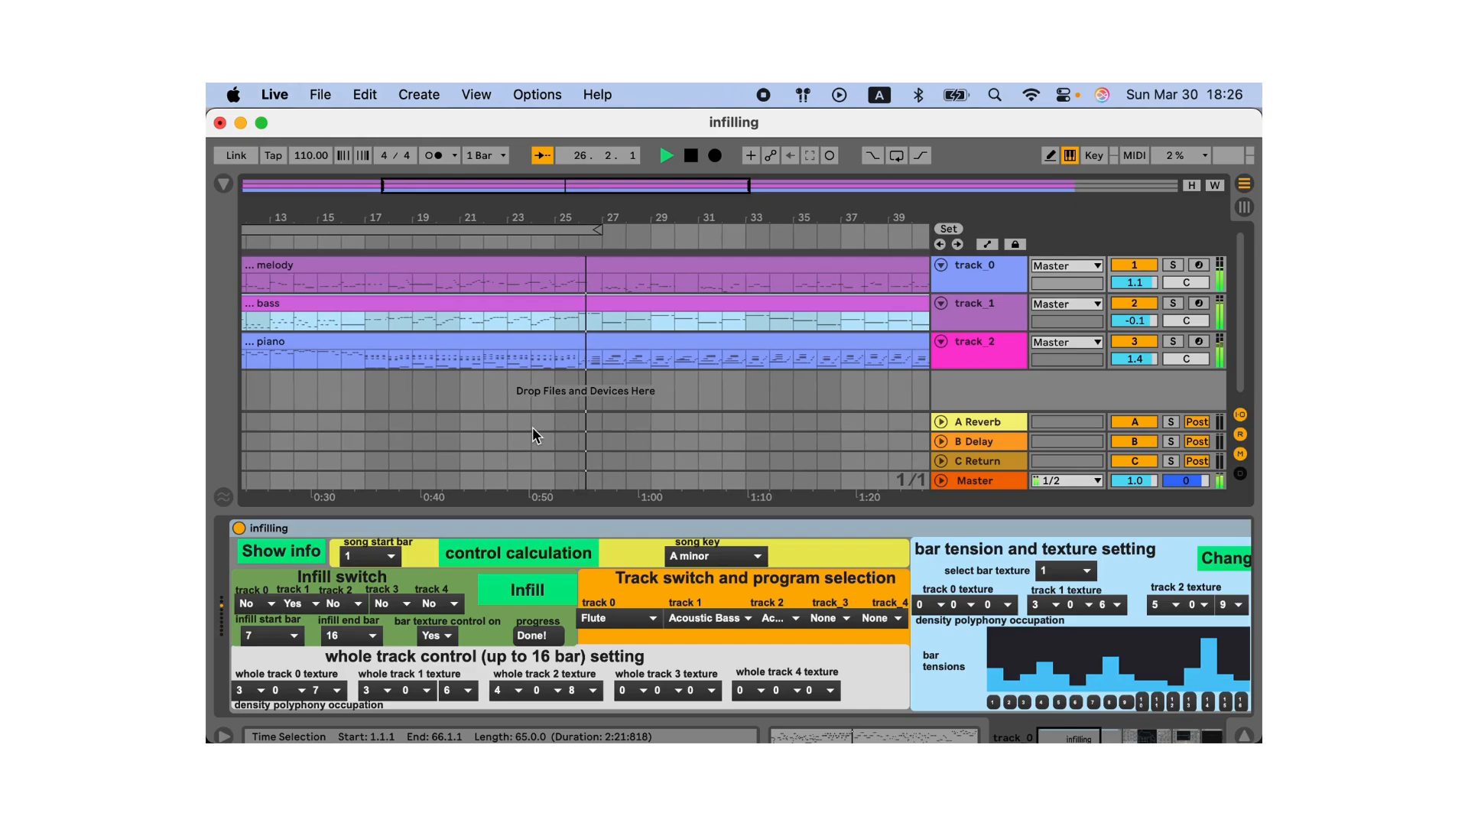
key("space")
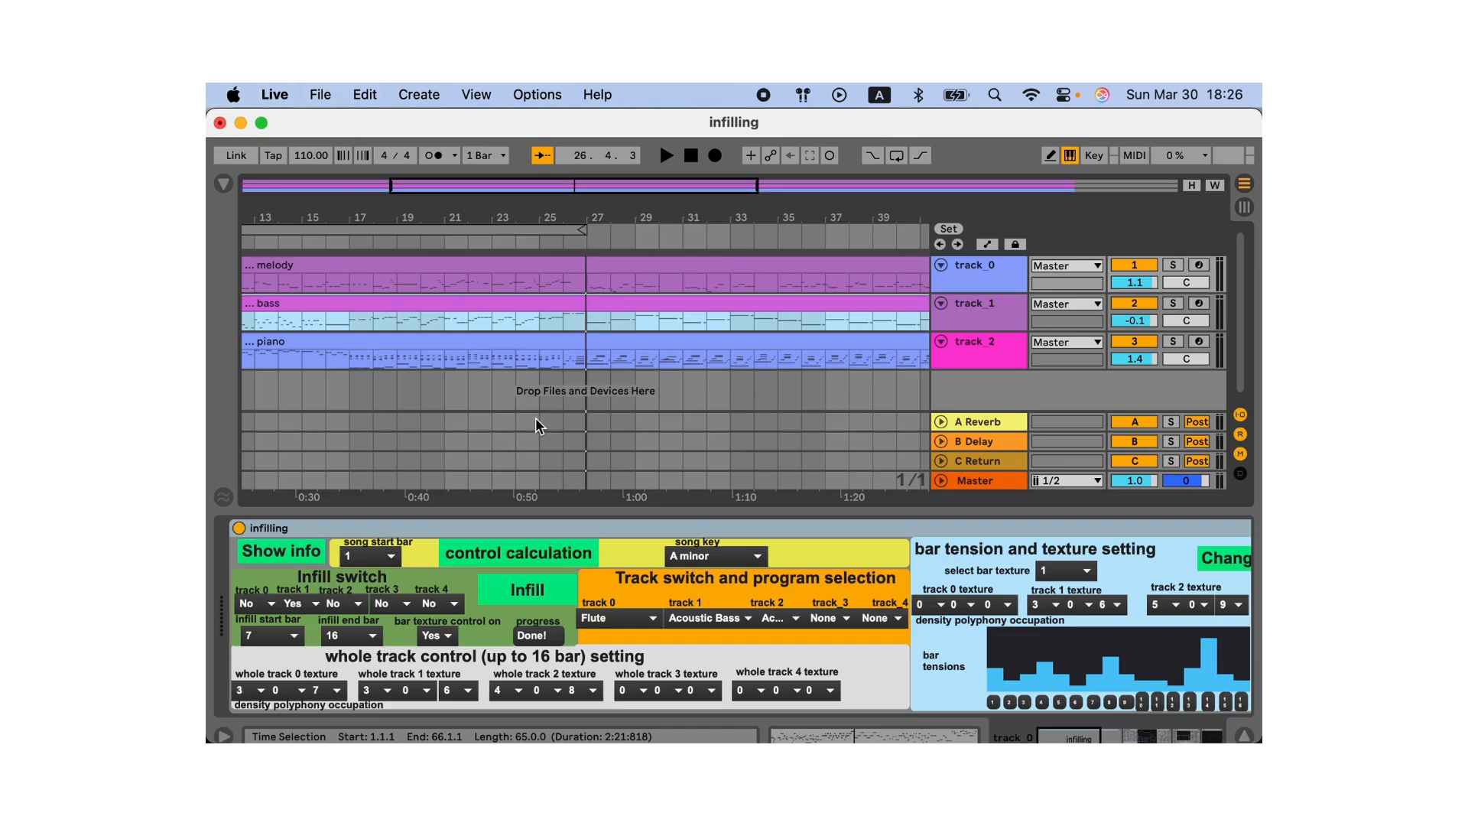
Show the opening bars of the arrangement and play it from bar 3
key("Home")
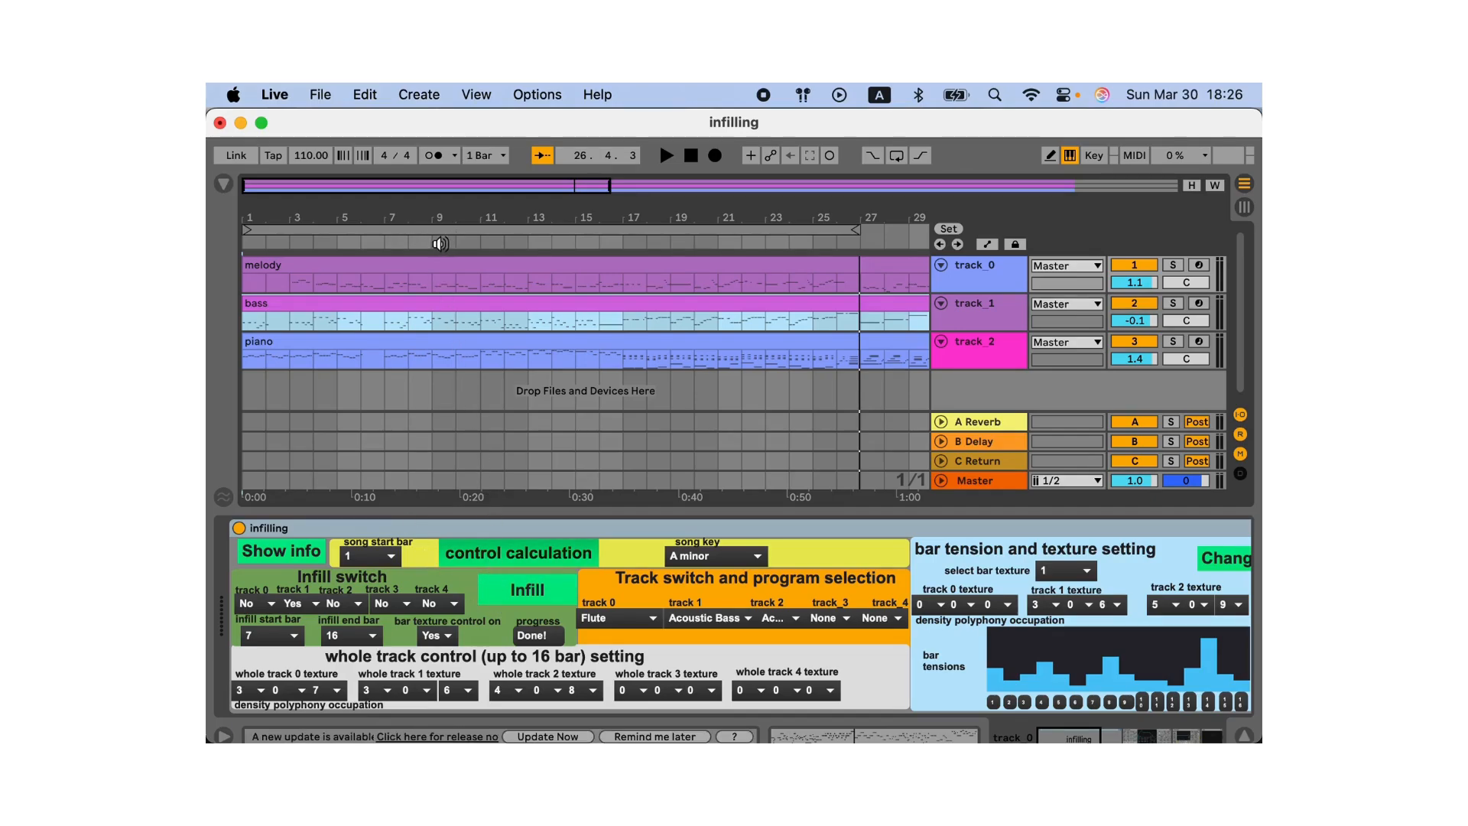
left_click_drag(437, 185, 433, 179)
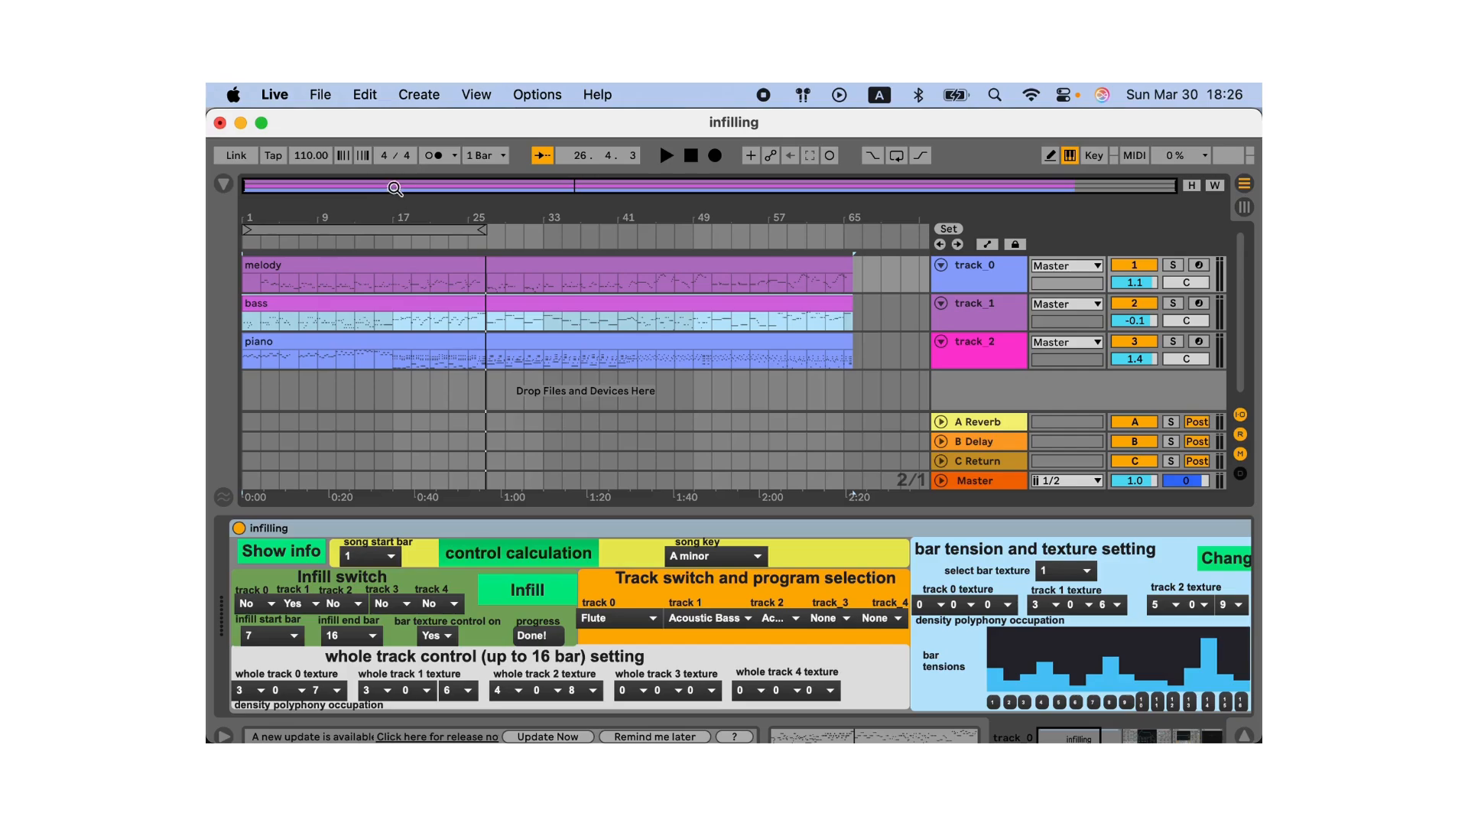
left_click_drag(326, 206, 337, 277)
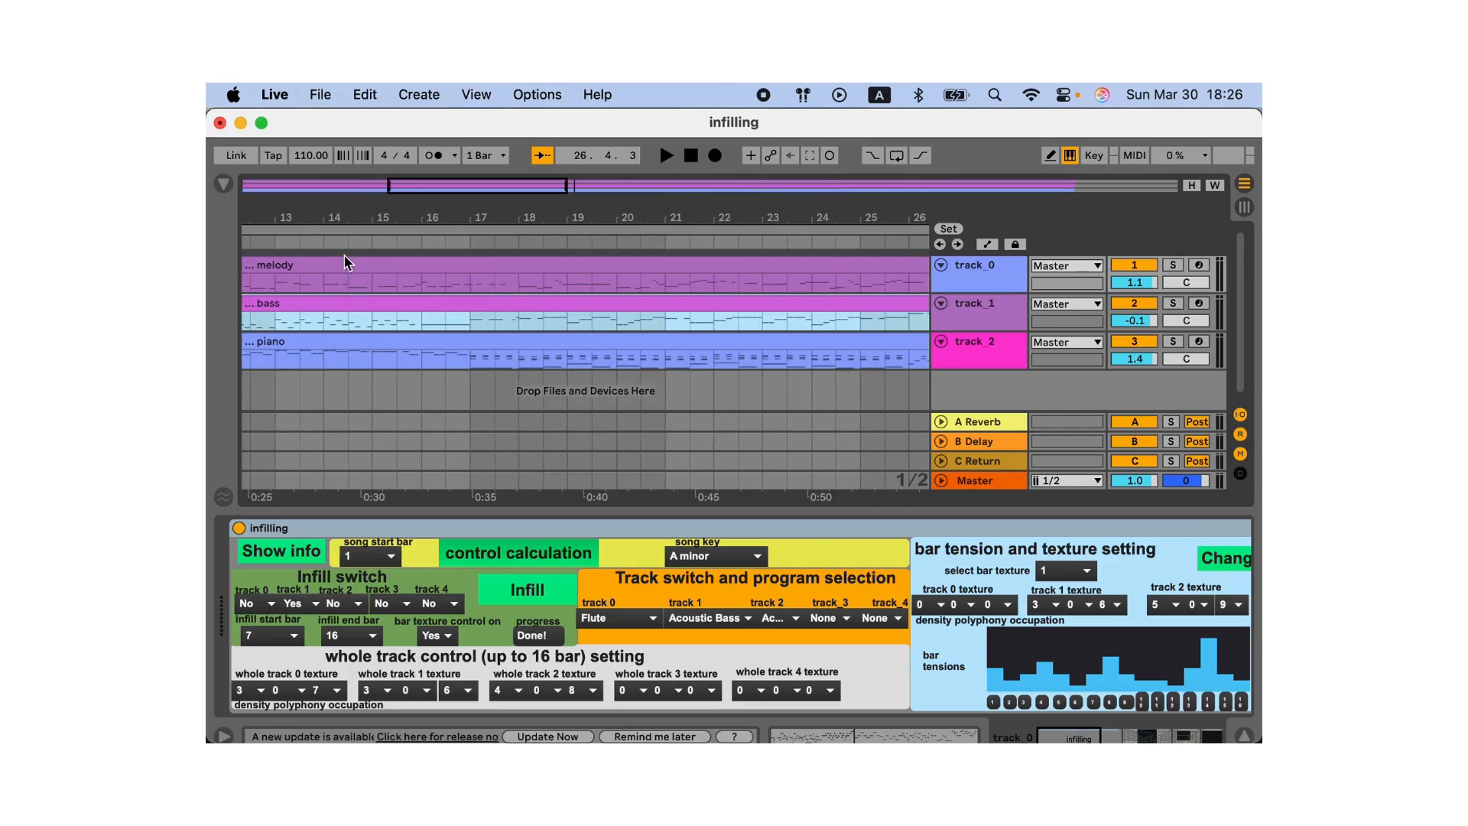
key("plus")
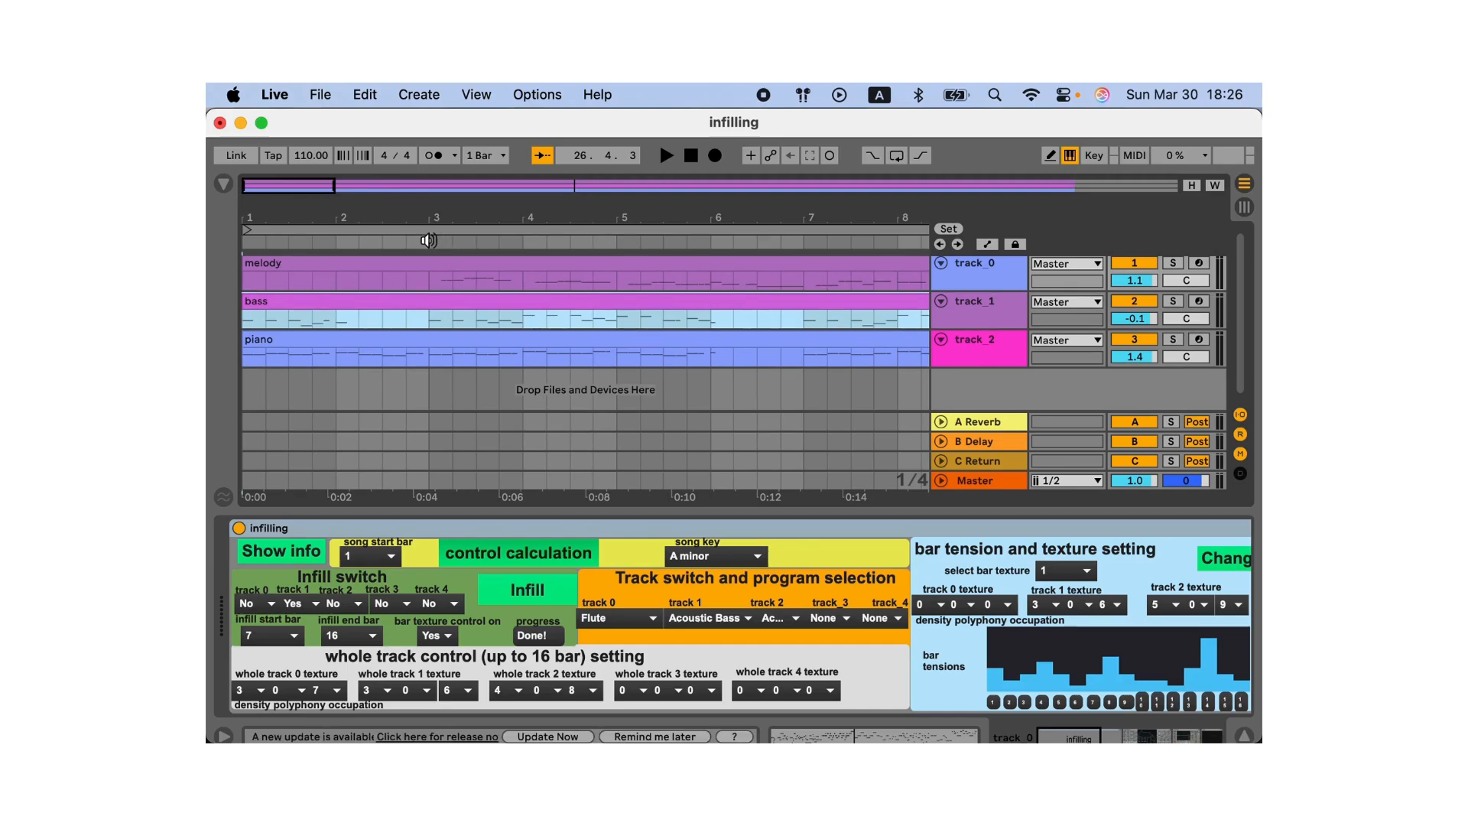
left_click(427, 238)
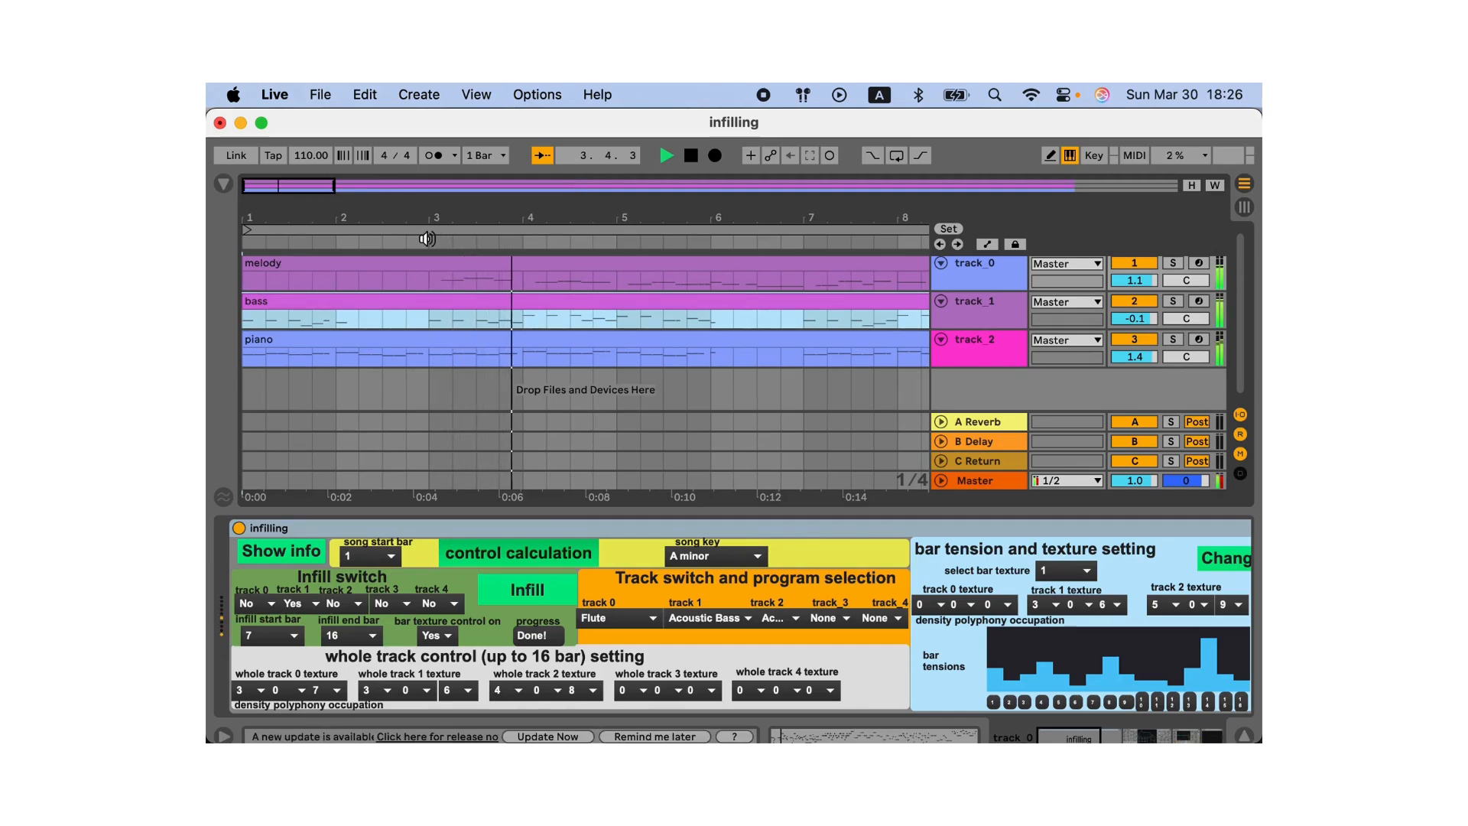
Stop playback and set the infill to track 0 only, with both start bar and end bar at 3
key("space")
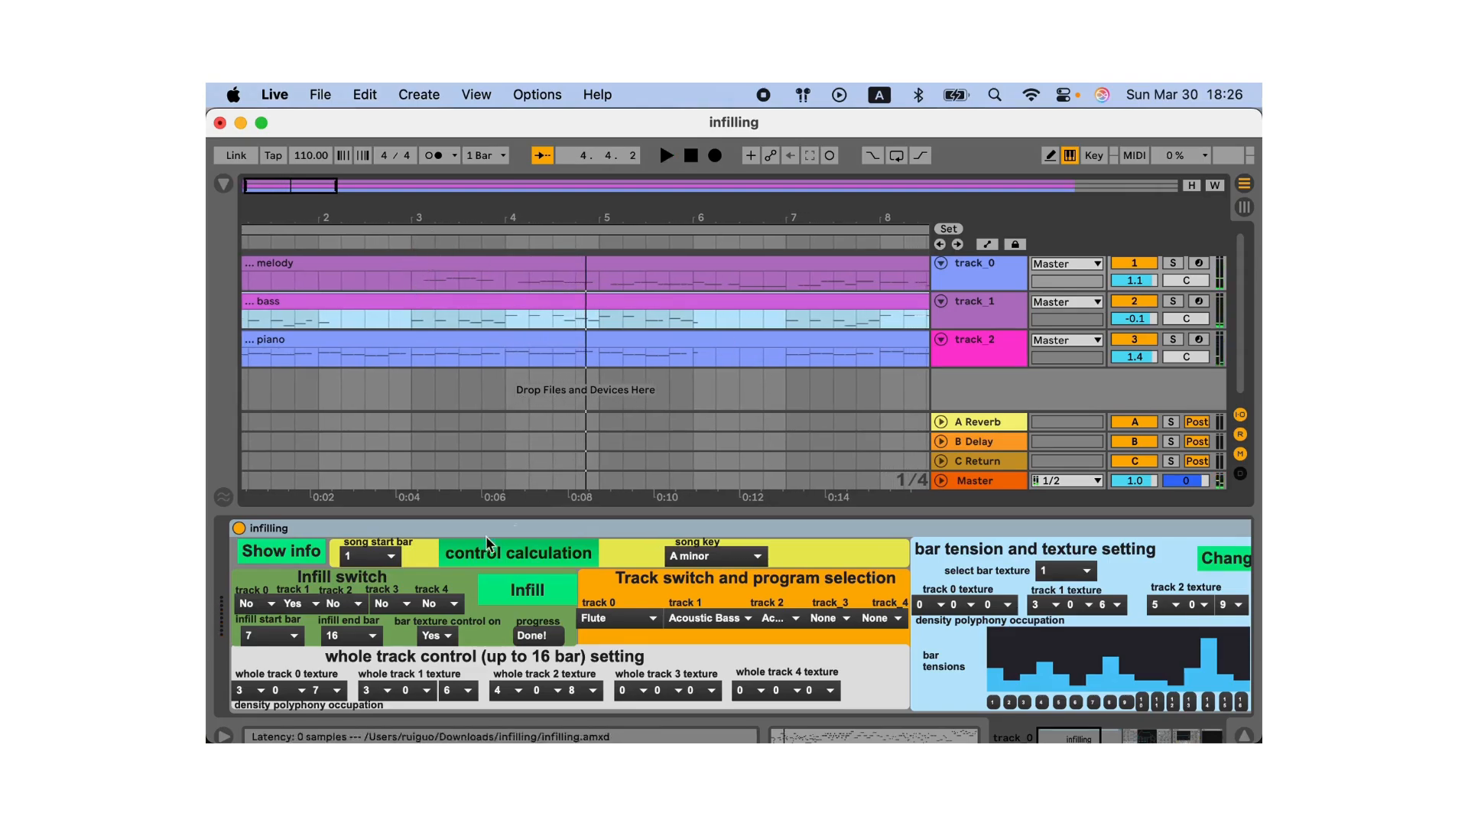
left_click(256, 604)
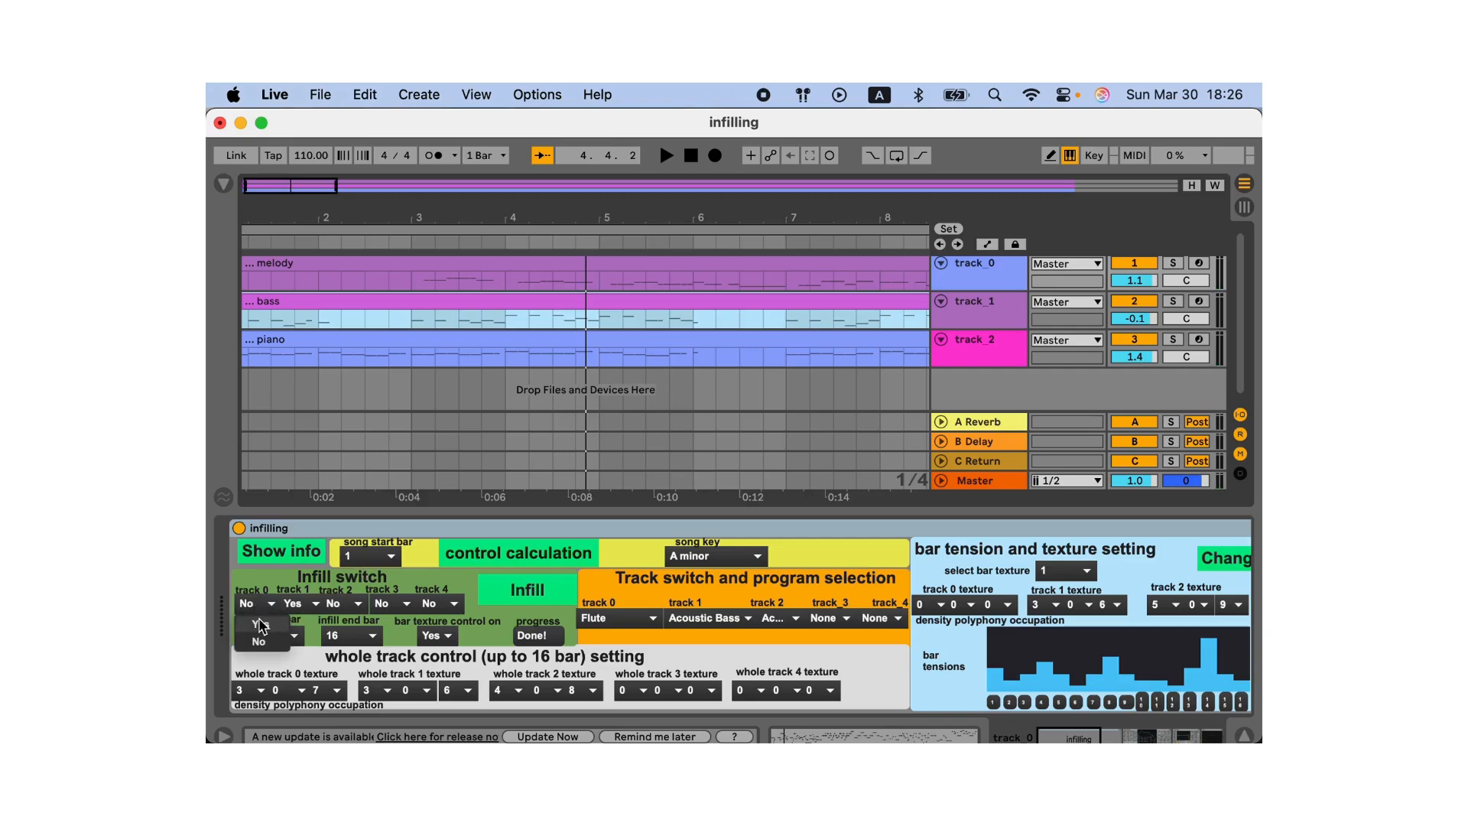
left_click(264, 633)
left_click(298, 604)
left_click(306, 618)
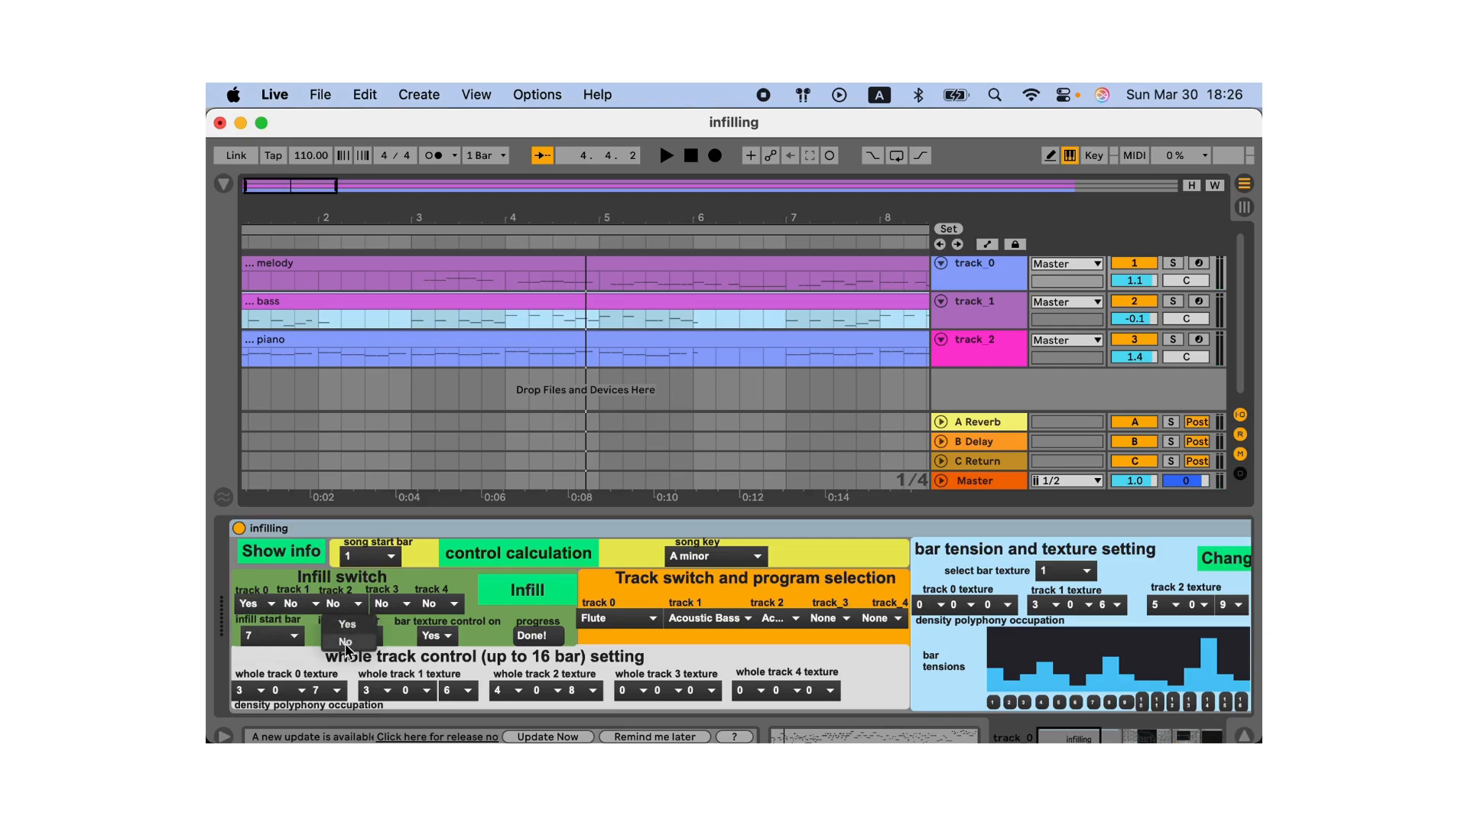
left_click(268, 636)
left_click(263, 398)
left_click(353, 634)
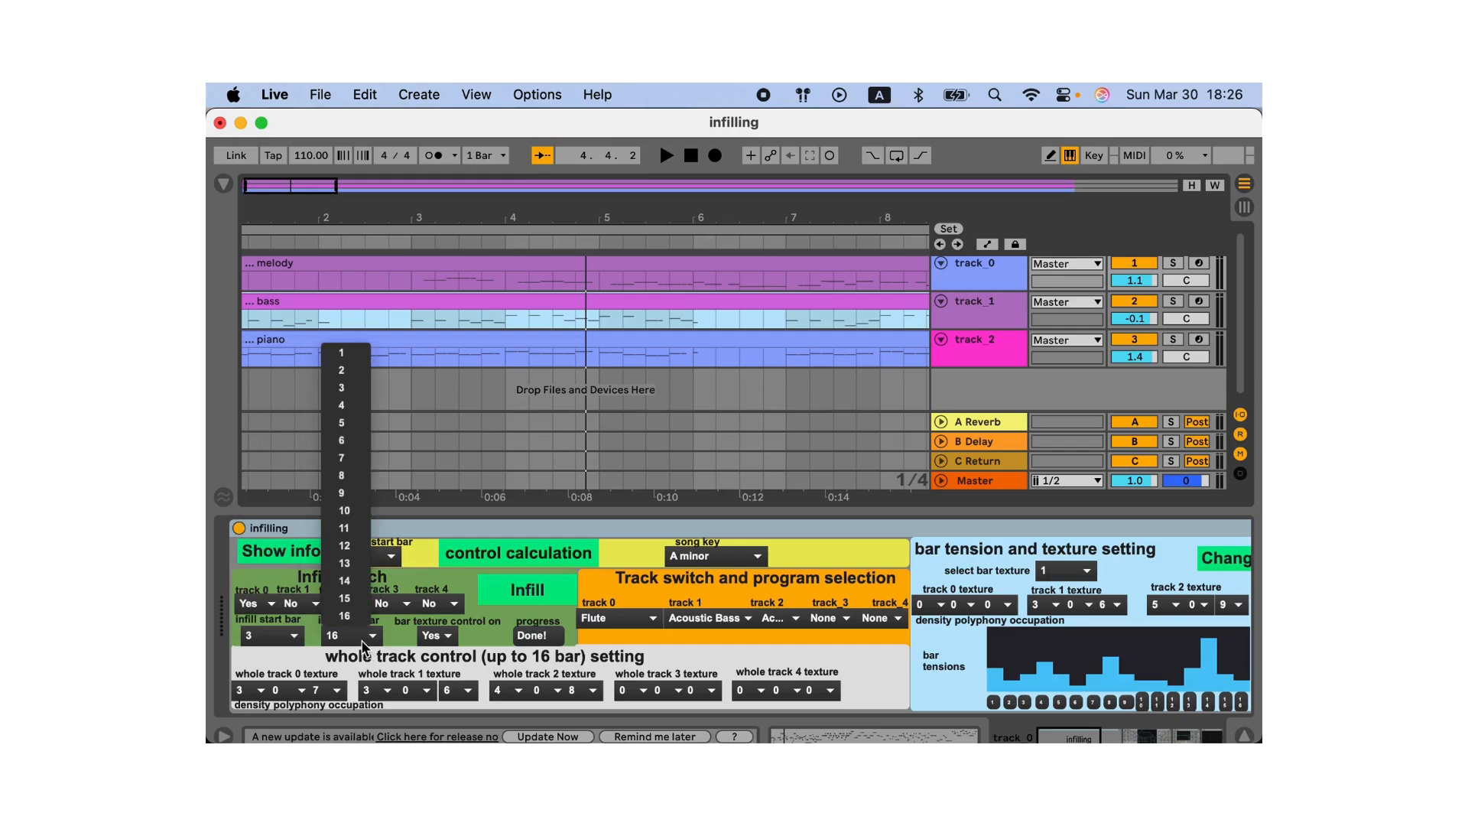
left_click(351, 384)
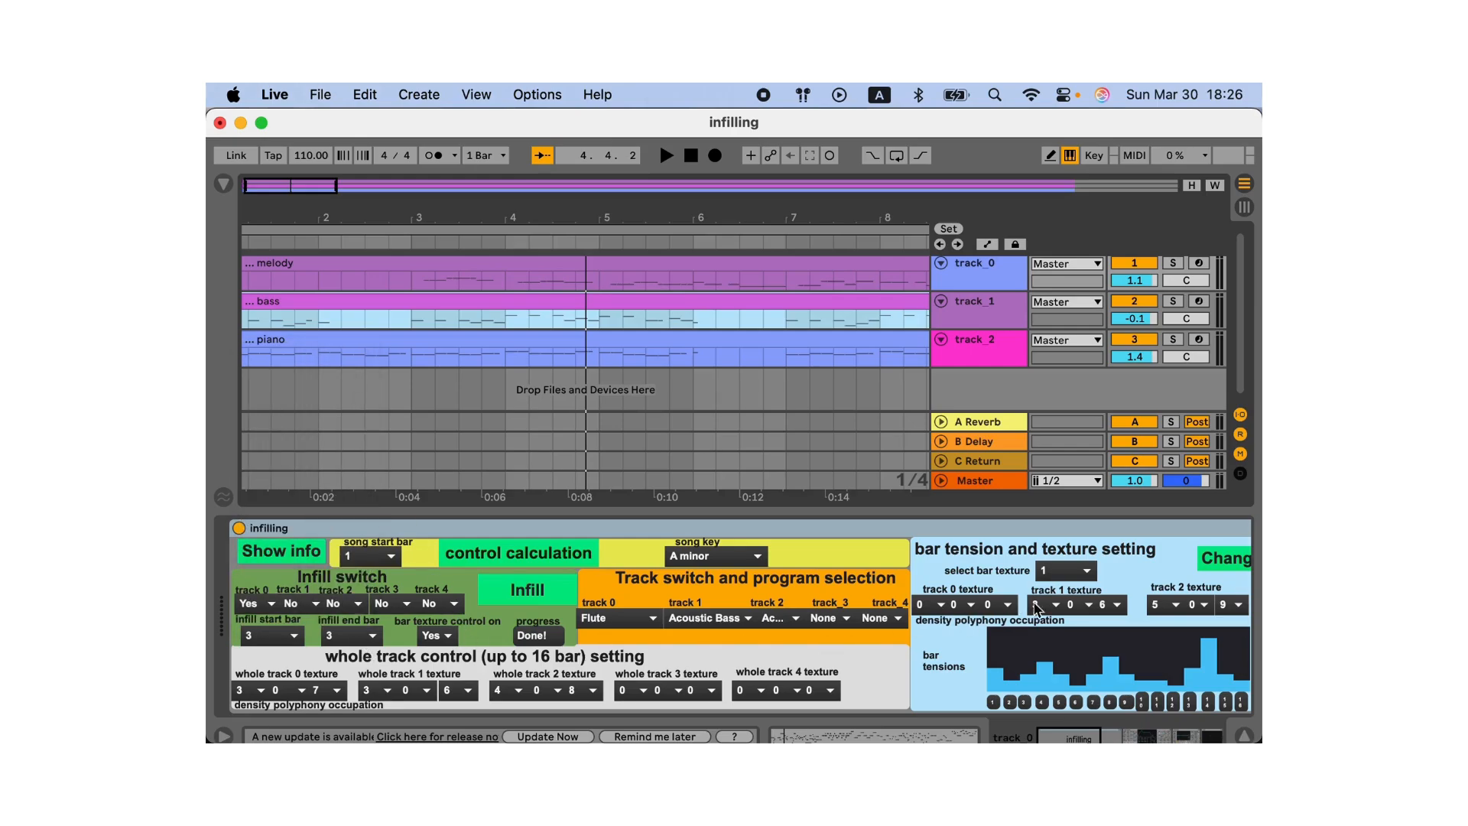
Set the track 0 texture density of bar 3 to 6 and apply the texture change
left_click(1089, 573)
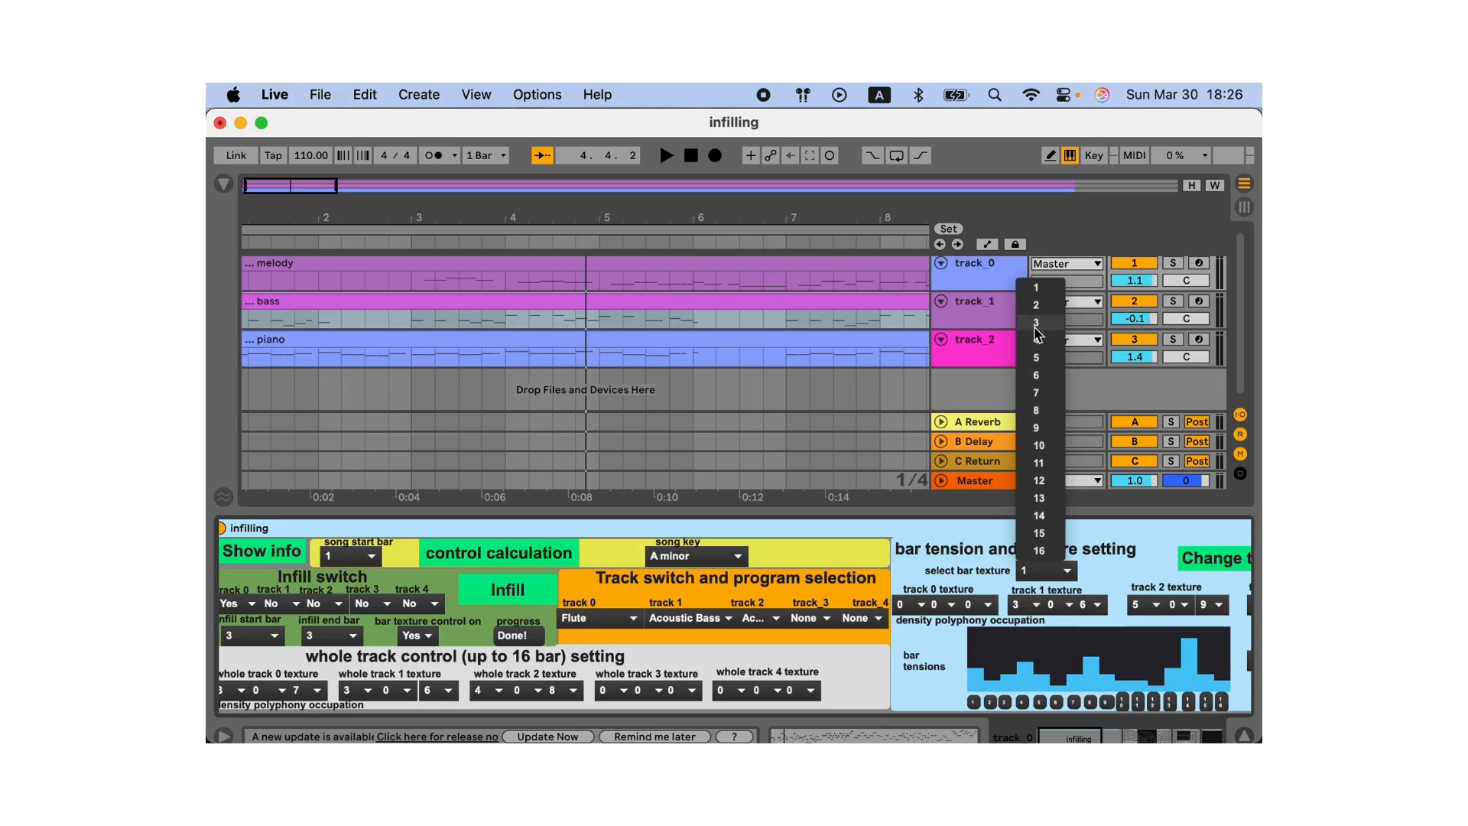
left_click(1036, 324)
left_click(783, 608)
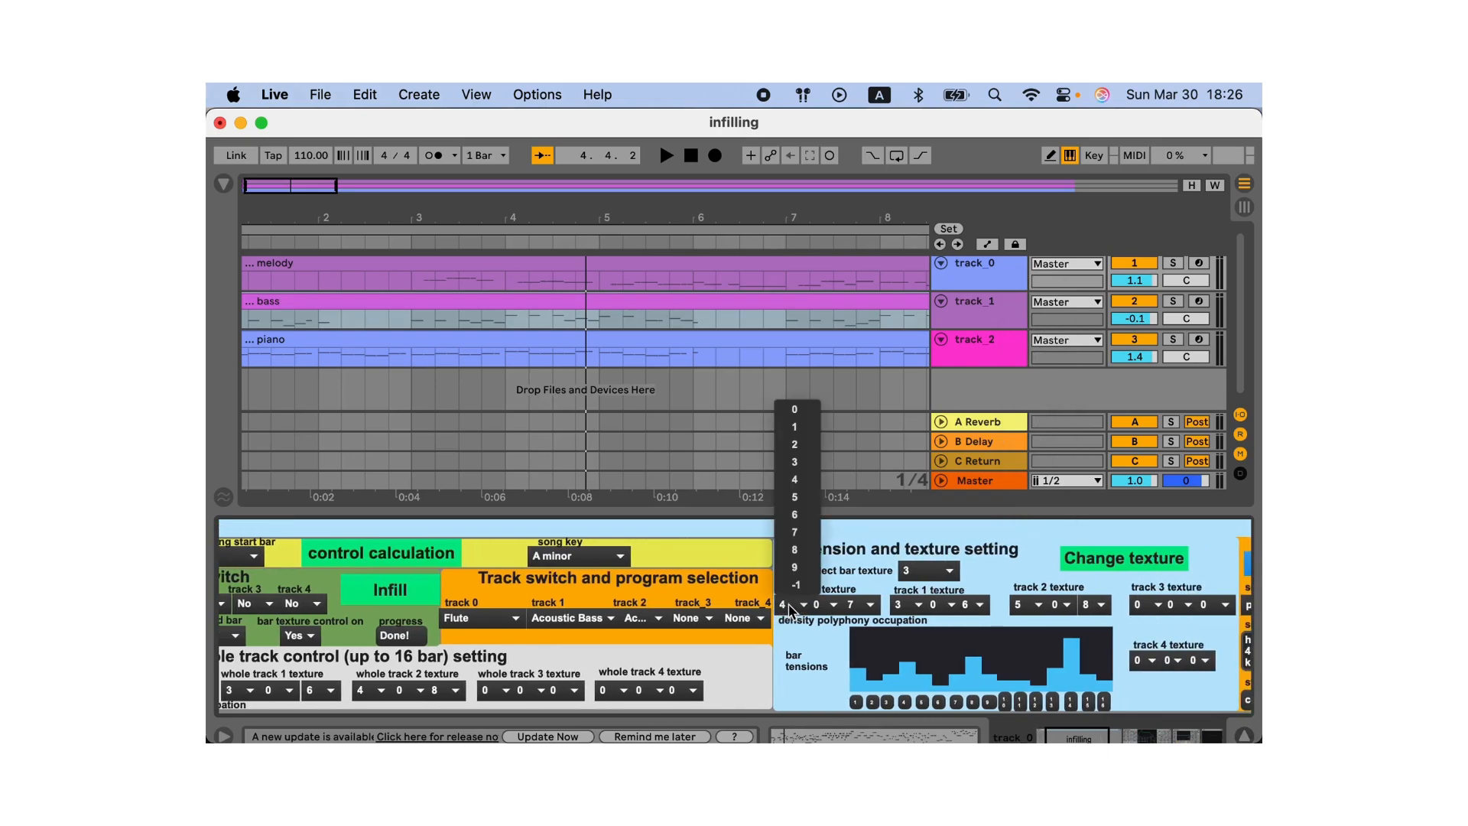
left_click(797, 515)
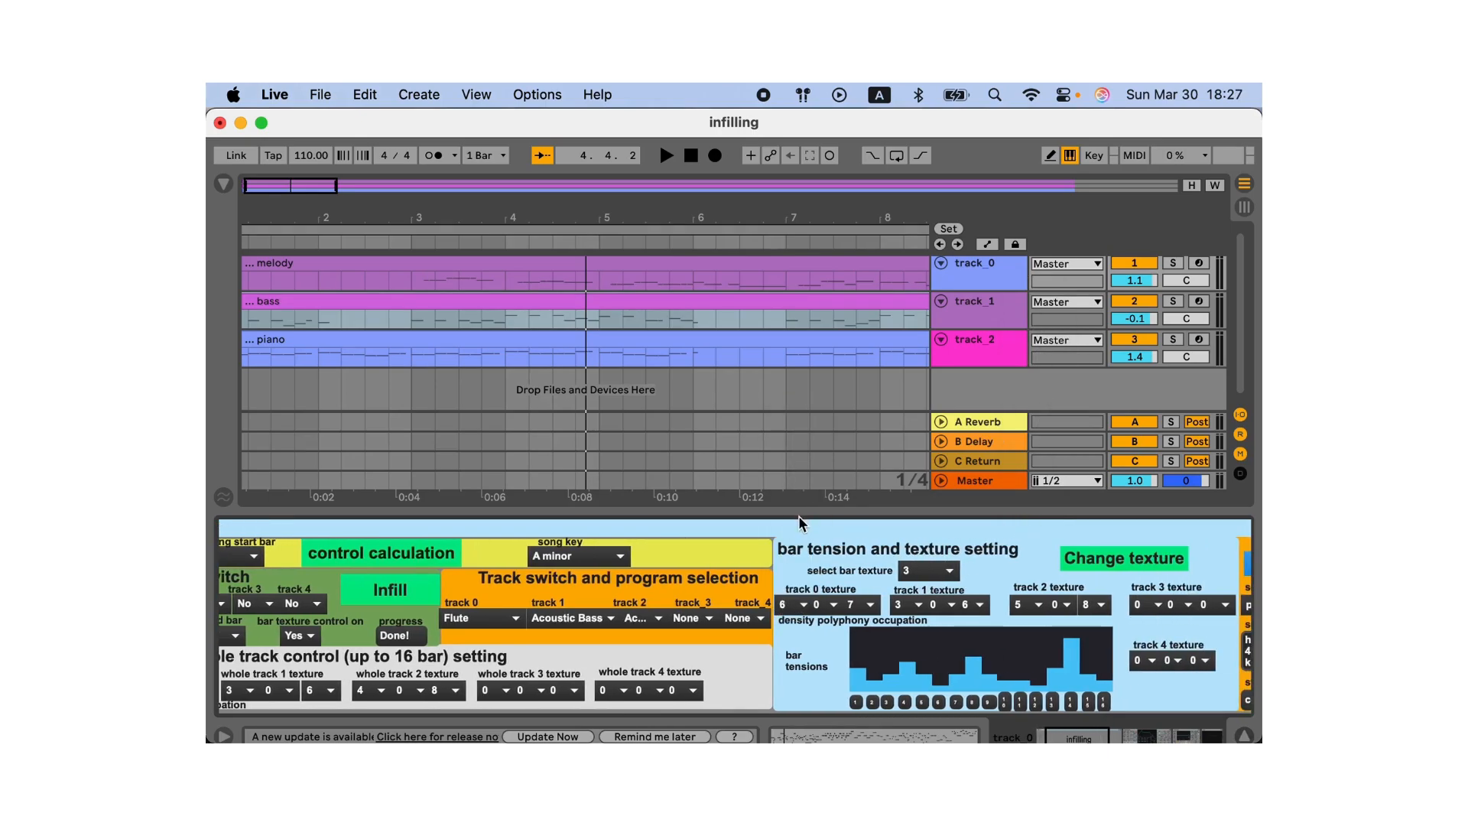
left_click(1104, 566)
Infill bar 3 of track 0 and play the new melody from bar 3
scroll(384, 635, "left", 5)
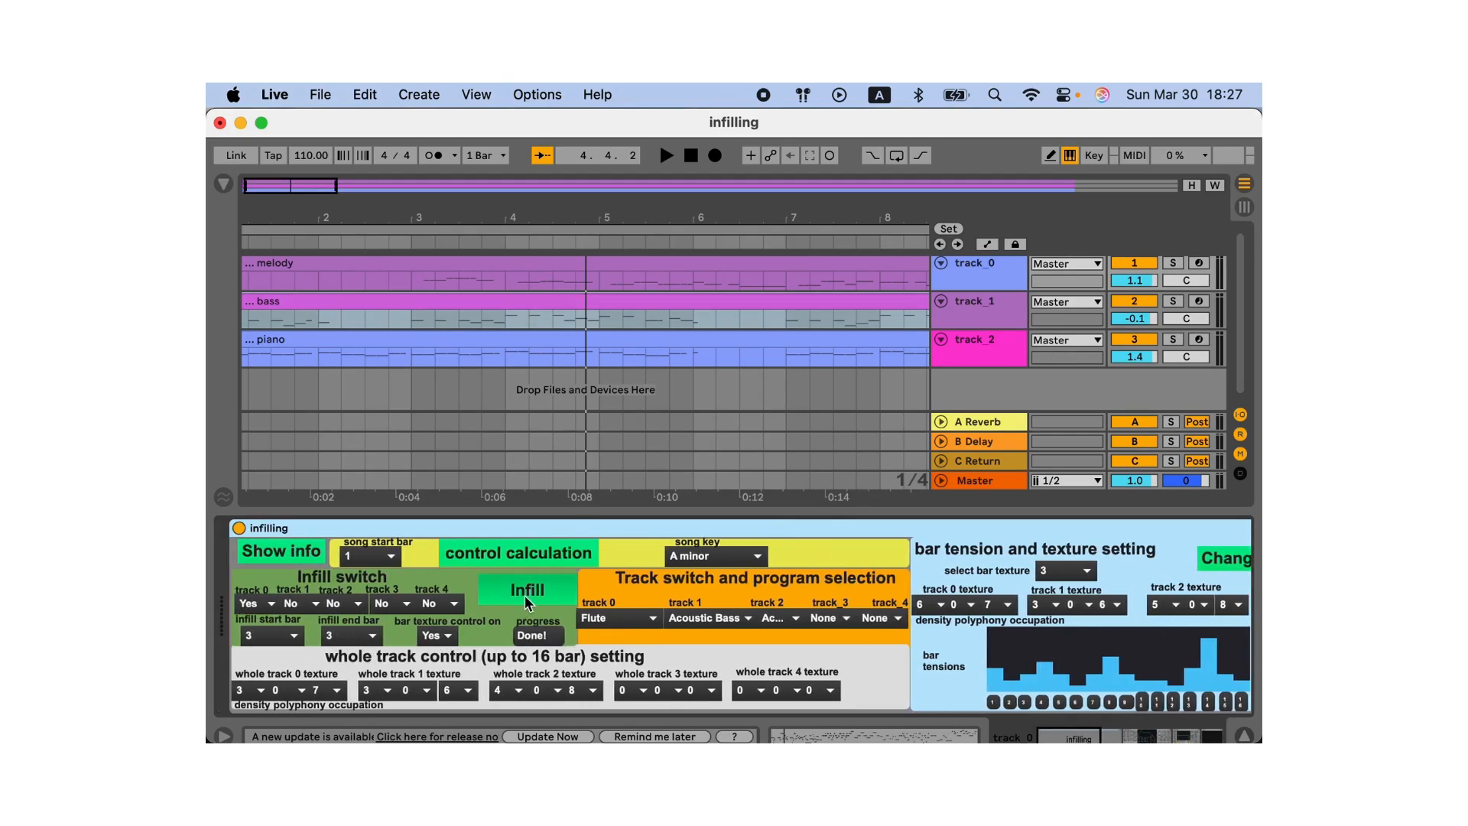
left_click(525, 595)
left_click(414, 245)
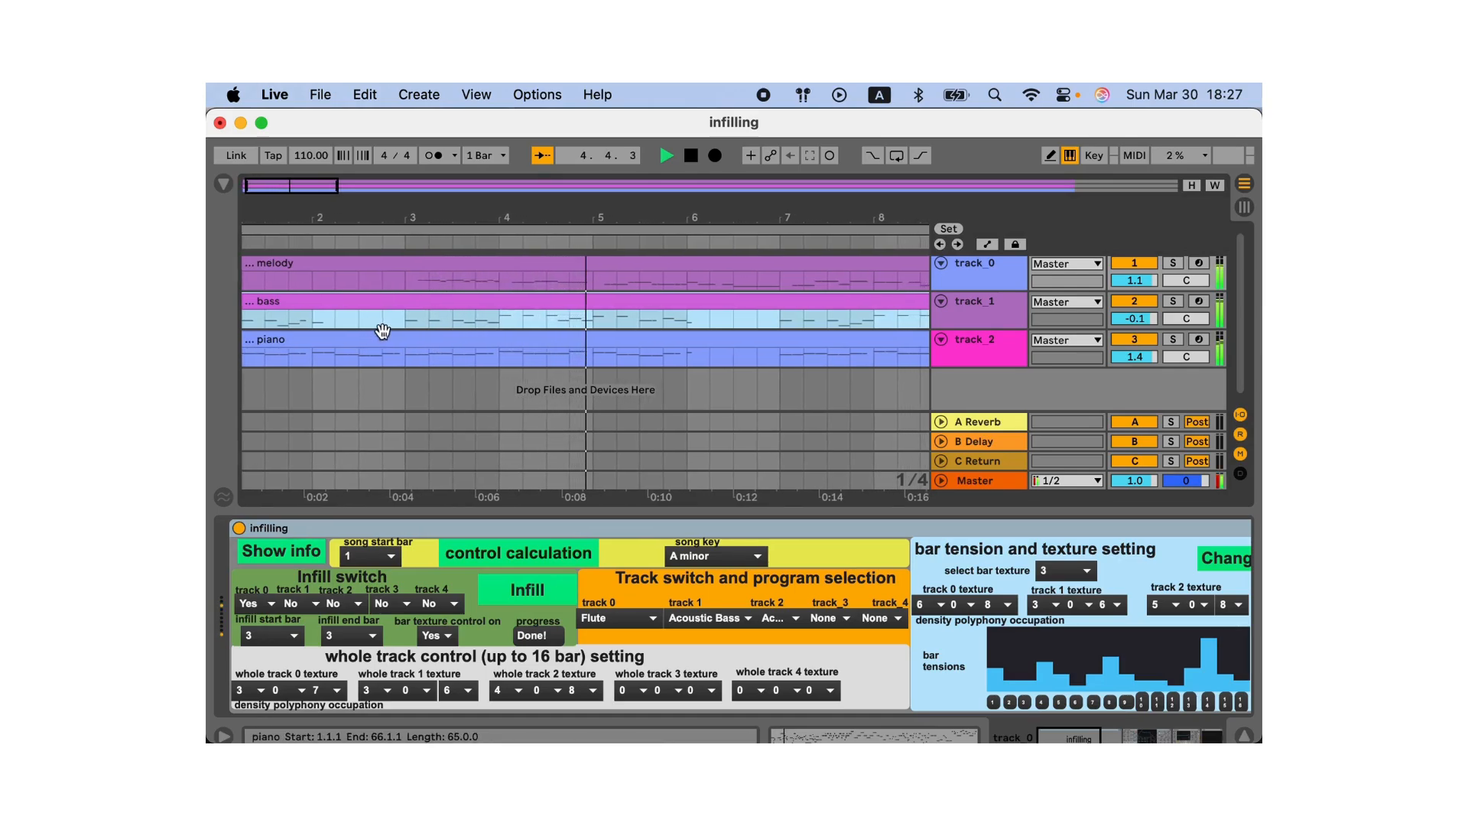
key("space")
Look over the opening bars, then play a later passage of the arrangement into bar 16
scroll(493, 338, "left", 3)
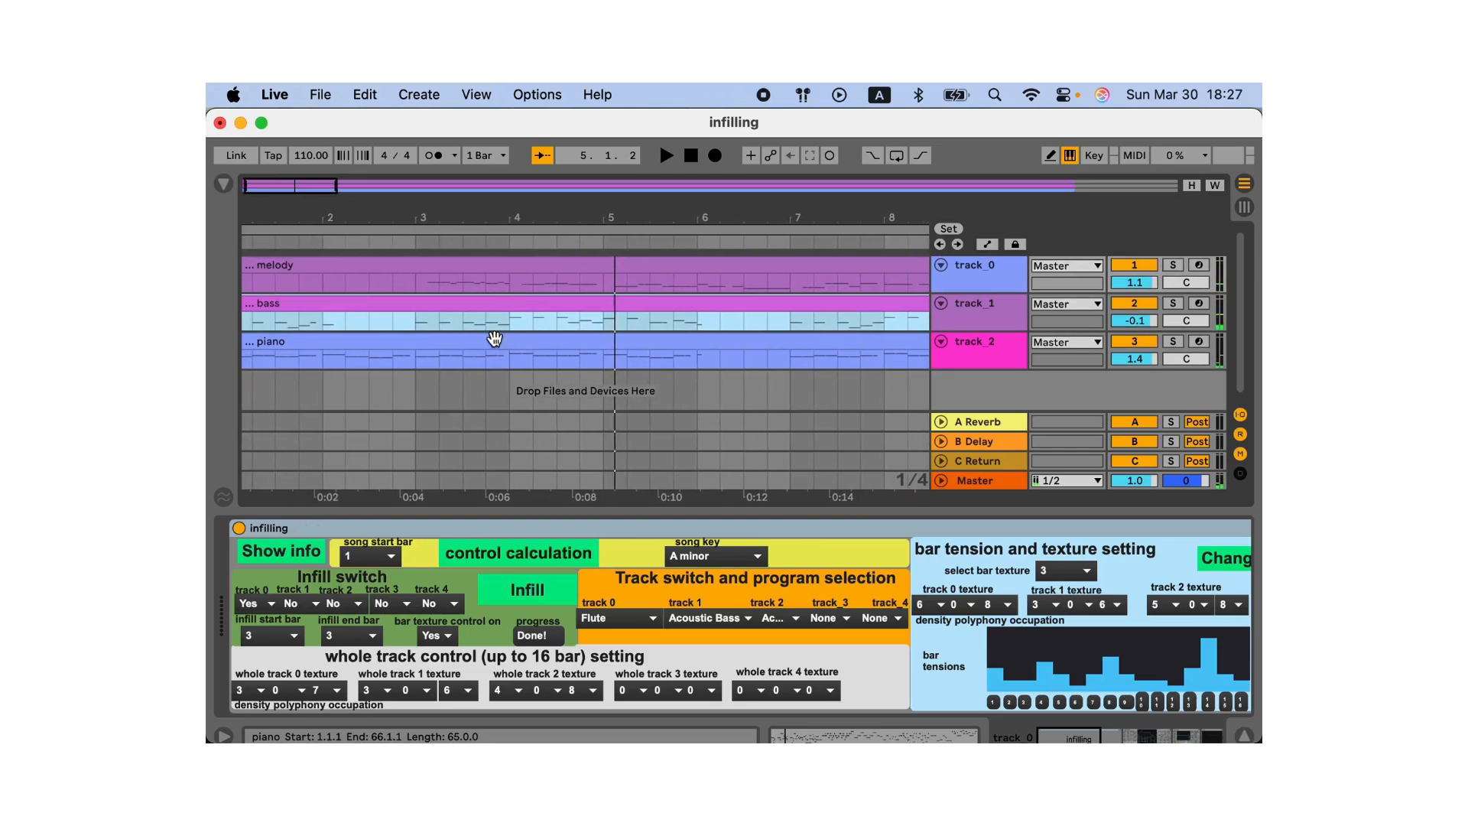
scroll(823, 540, "right", 2)
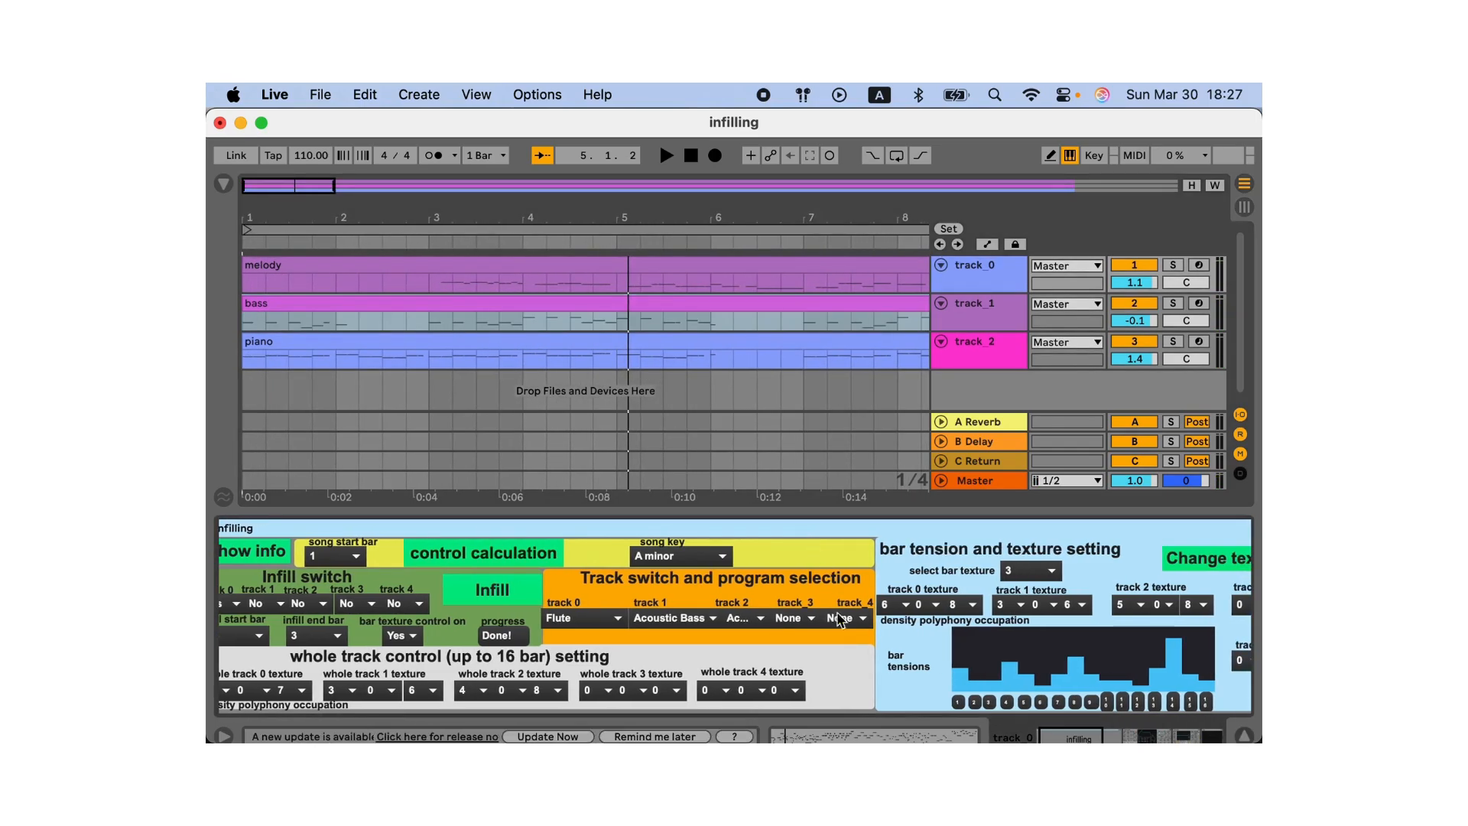
scroll(701, 317, "right", 5)
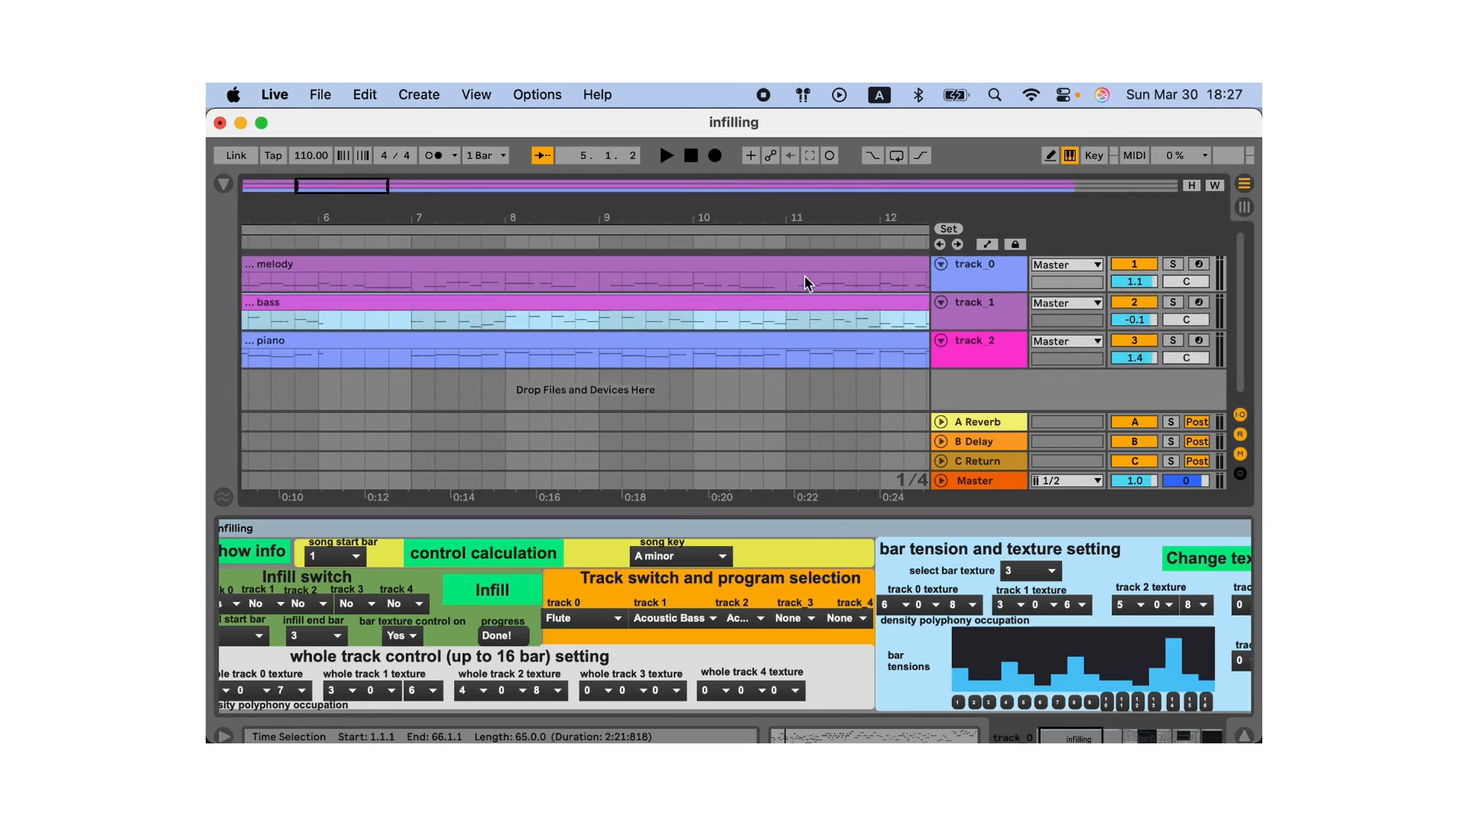
left_click(642, 237)
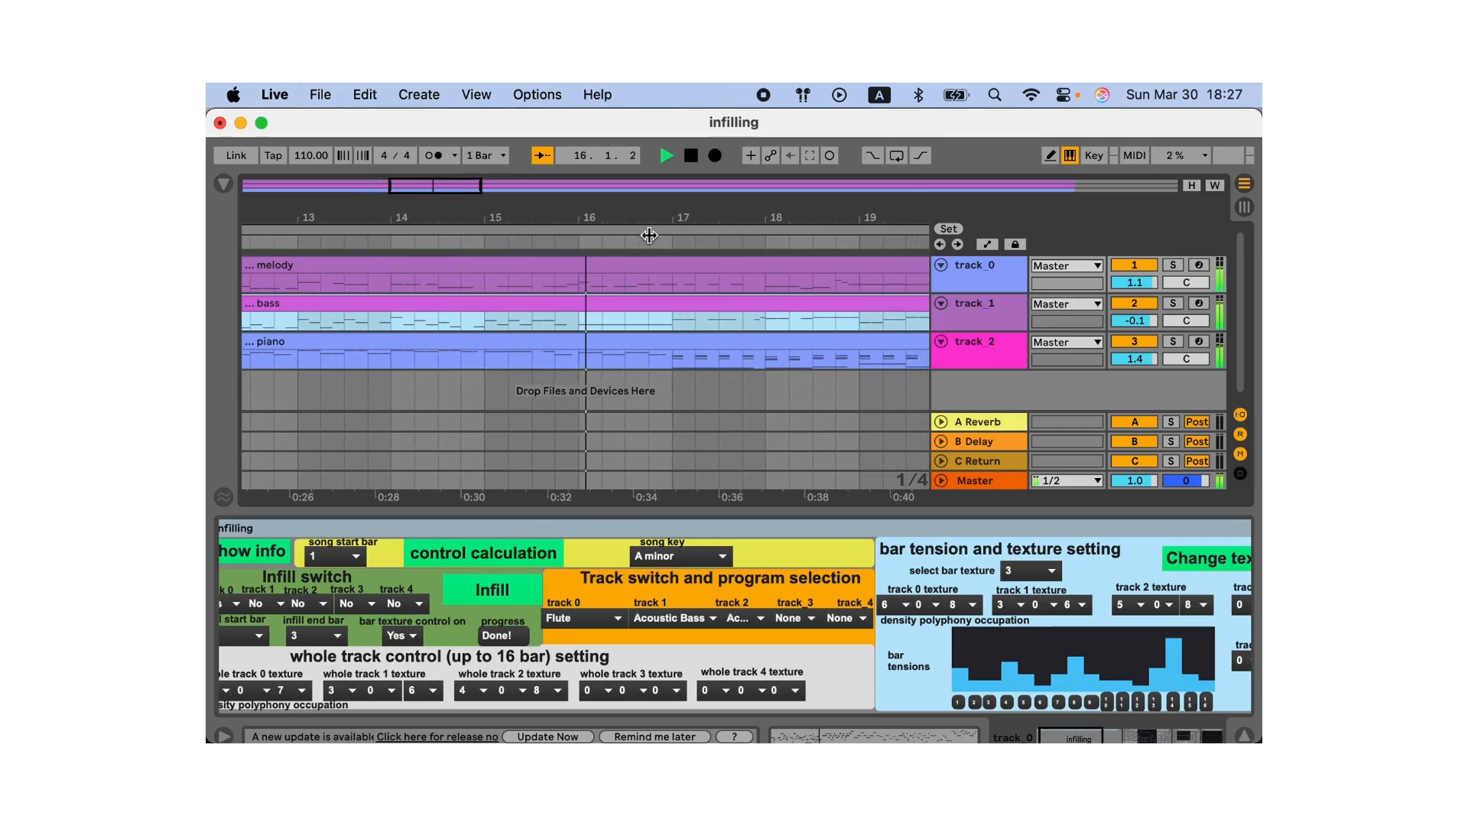
key("space")
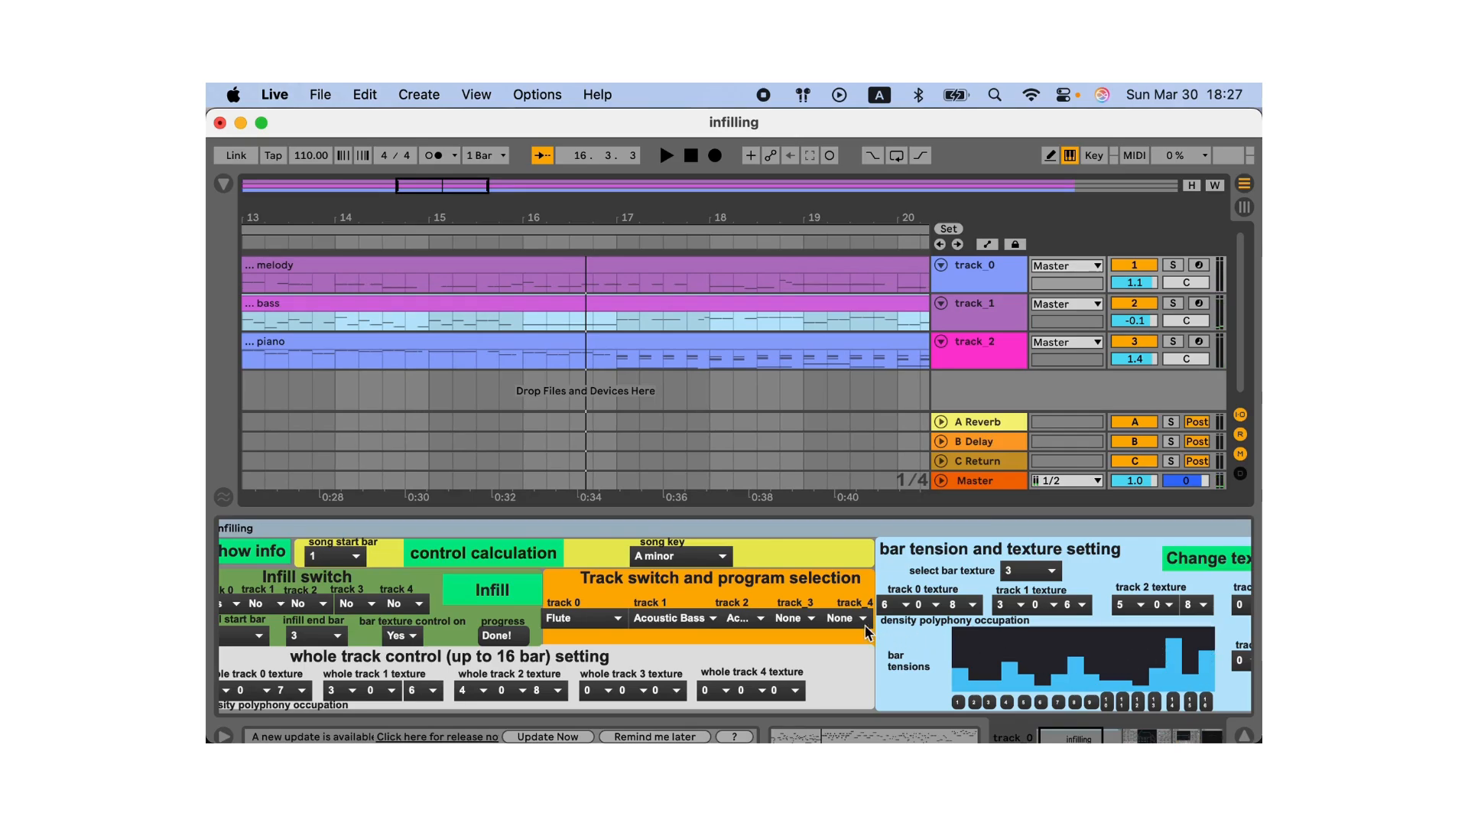
Set the infill start and end bars to 16 and enable infilling for tracks 0, 1 and 2
left_click(379, 655)
left_click(272, 636)
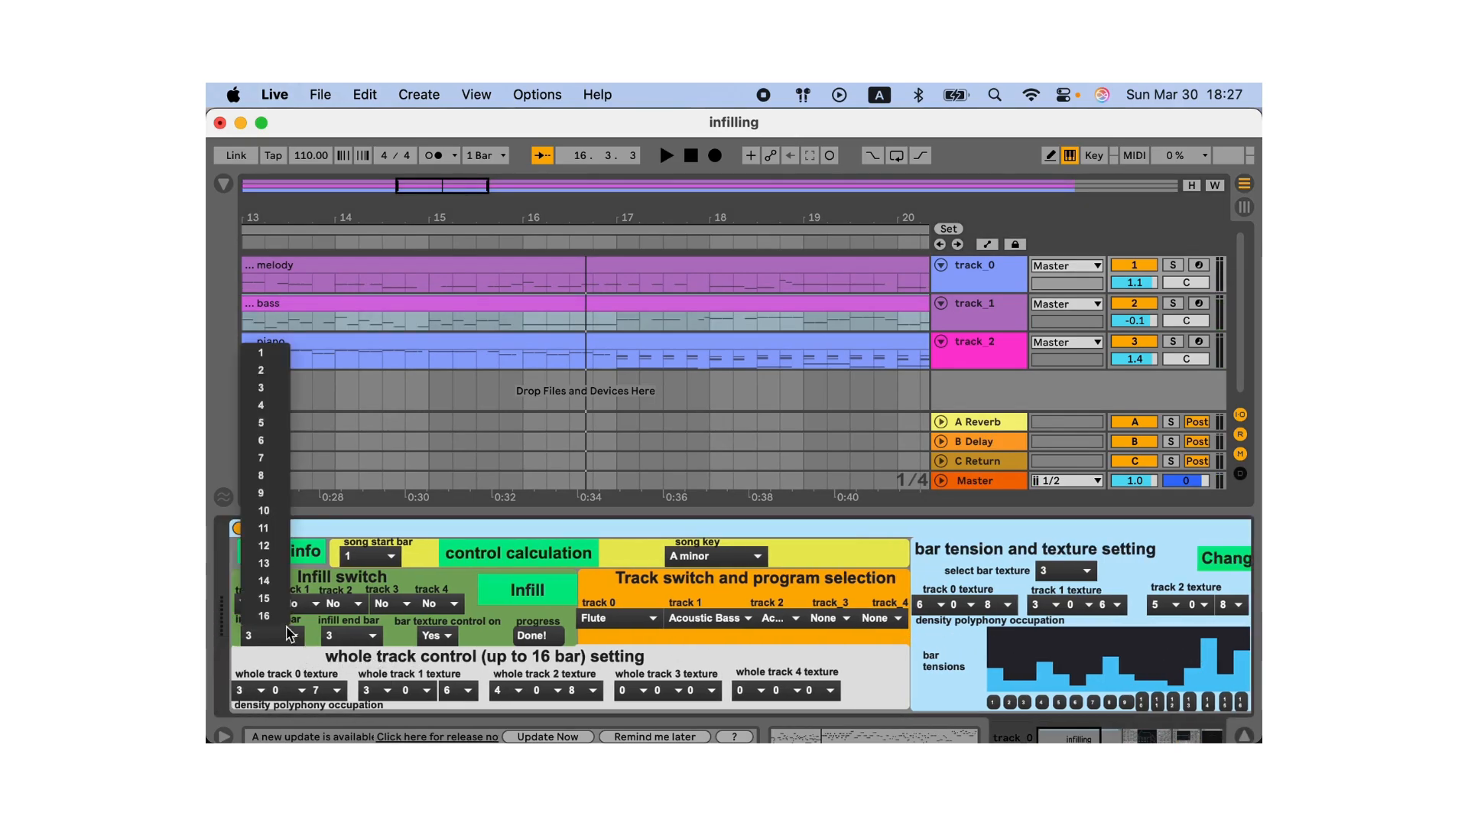
left_click(268, 601)
left_click(353, 638)
left_click(348, 627)
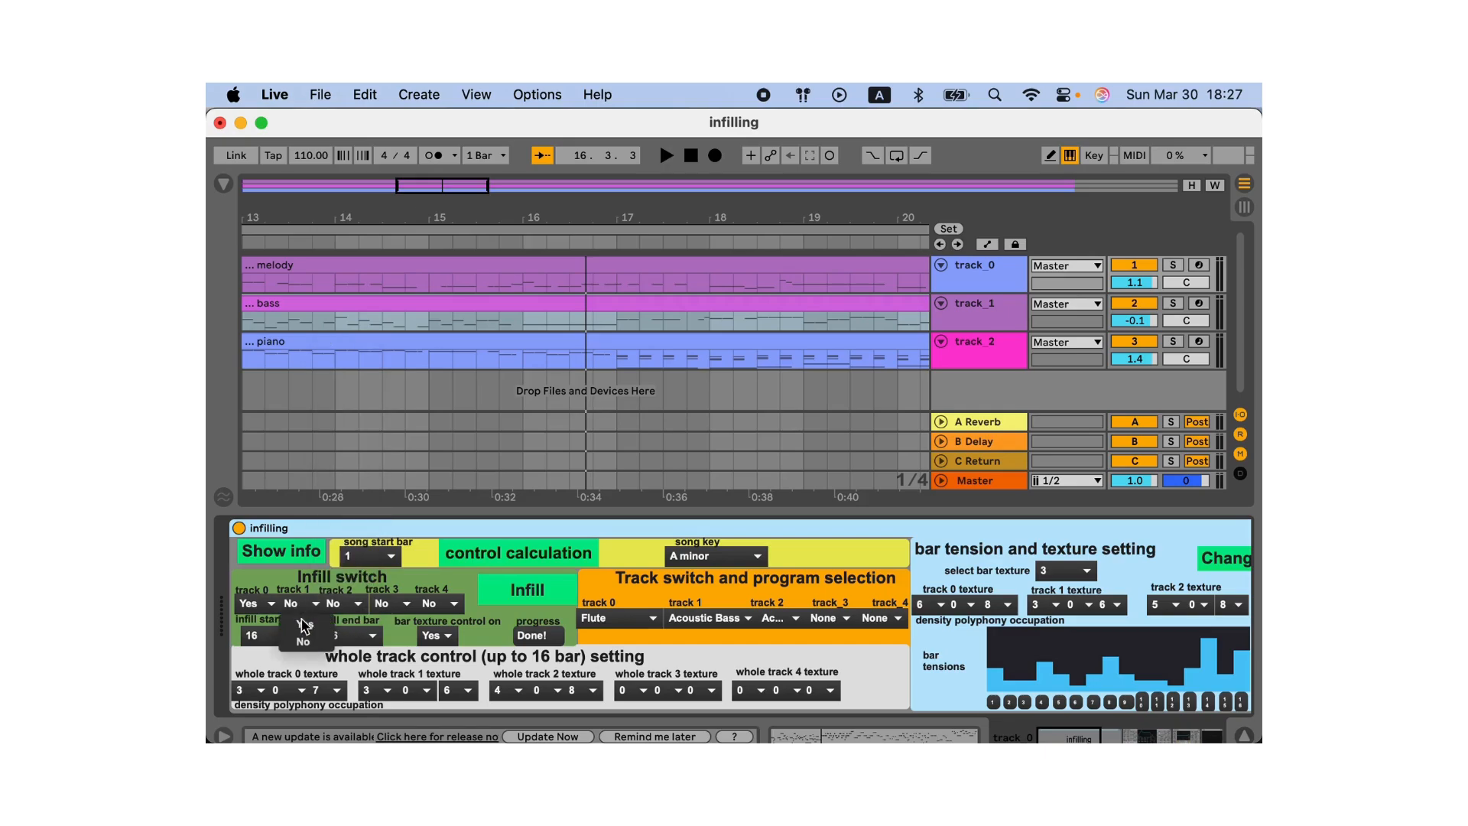
left_click(347, 622)
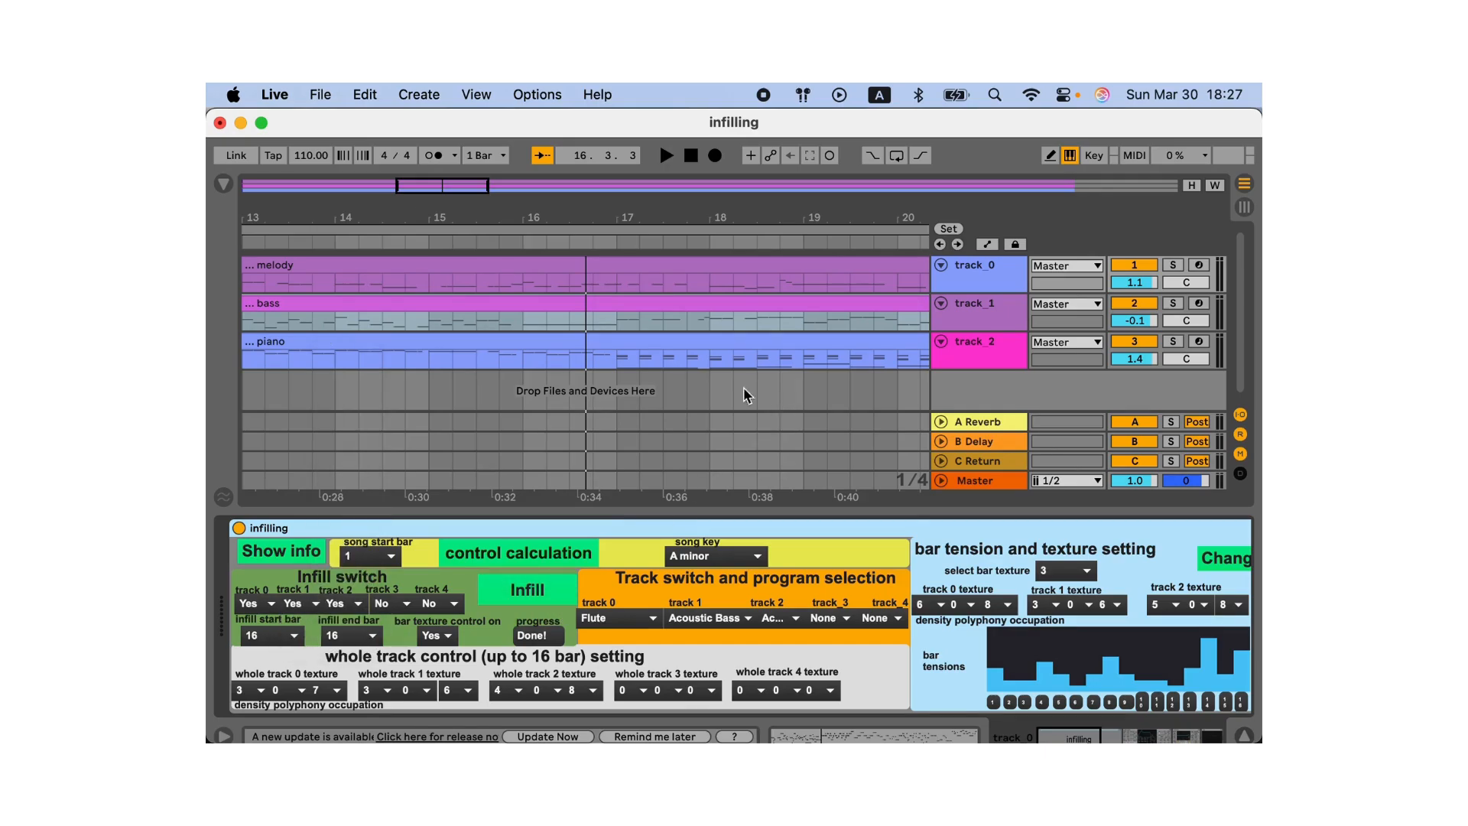
Infill bar 16 of tracks 0, 1 and 2 and play the passage through bar 16
left_click(533, 592)
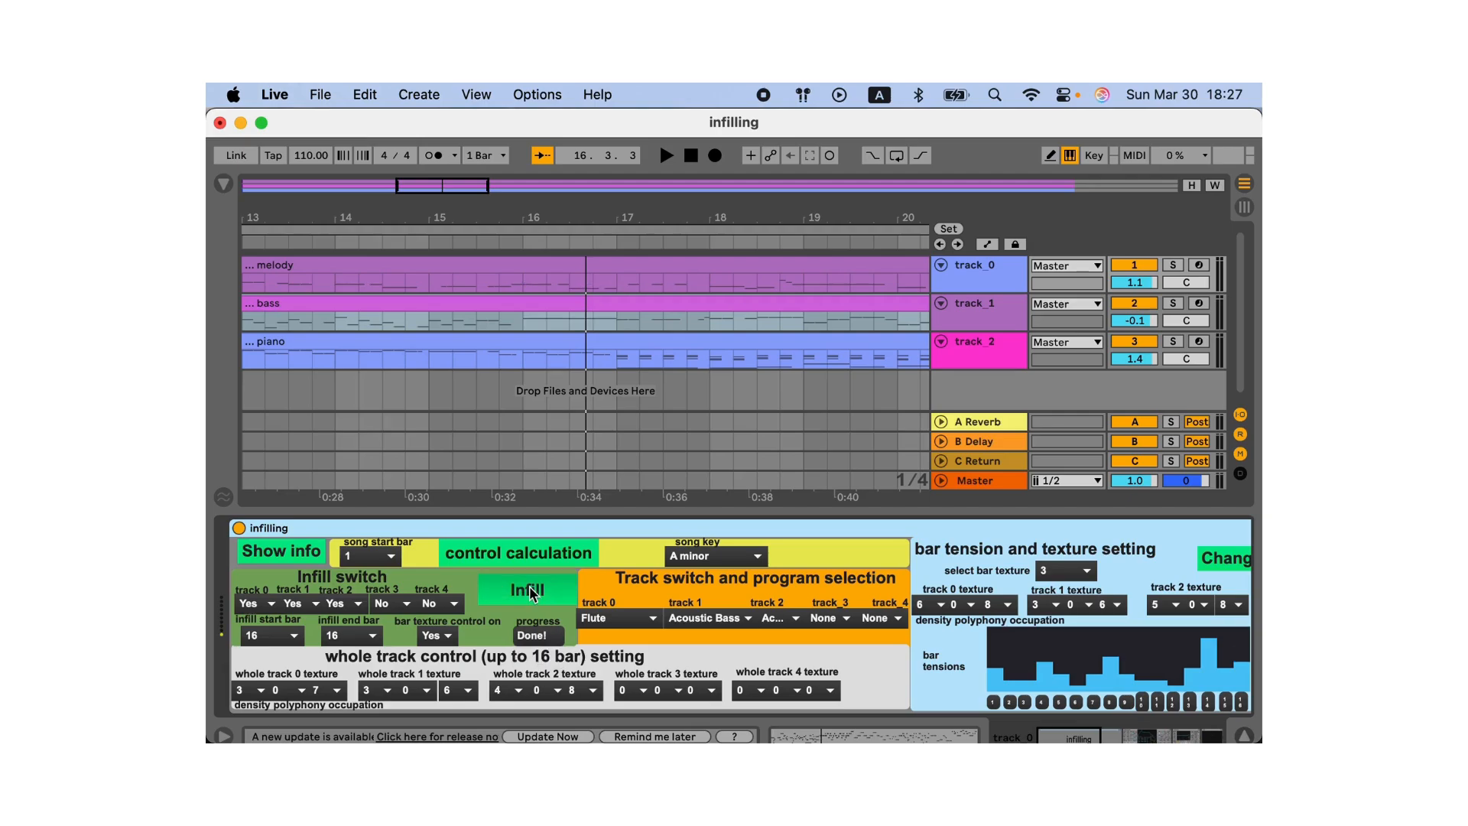
left_click(403, 243)
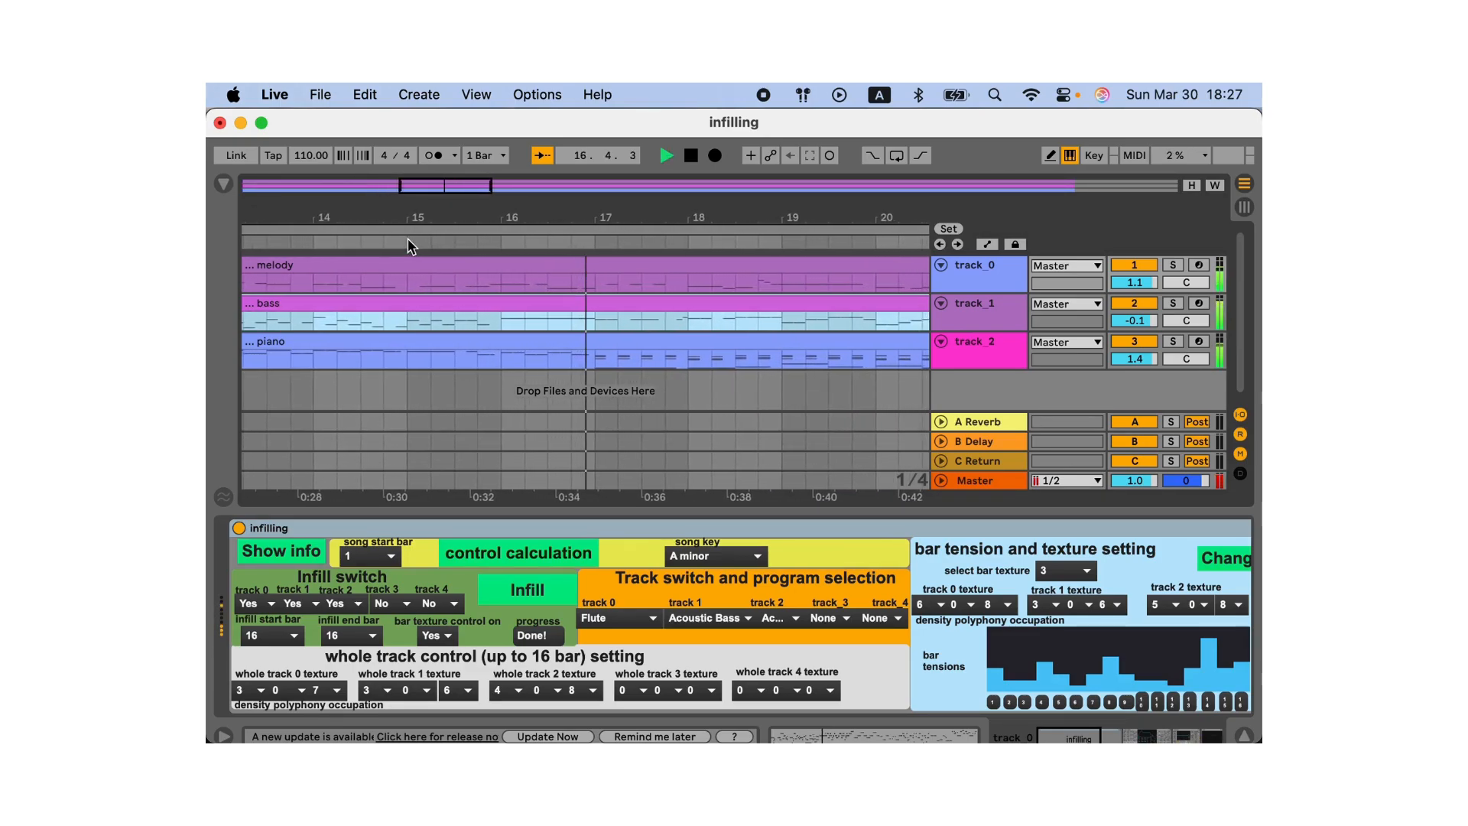
key("space")
Regenerate bar 16 of all three tracks again, play the new version, and return to the arrangement's opening bars
left_click(556, 593)
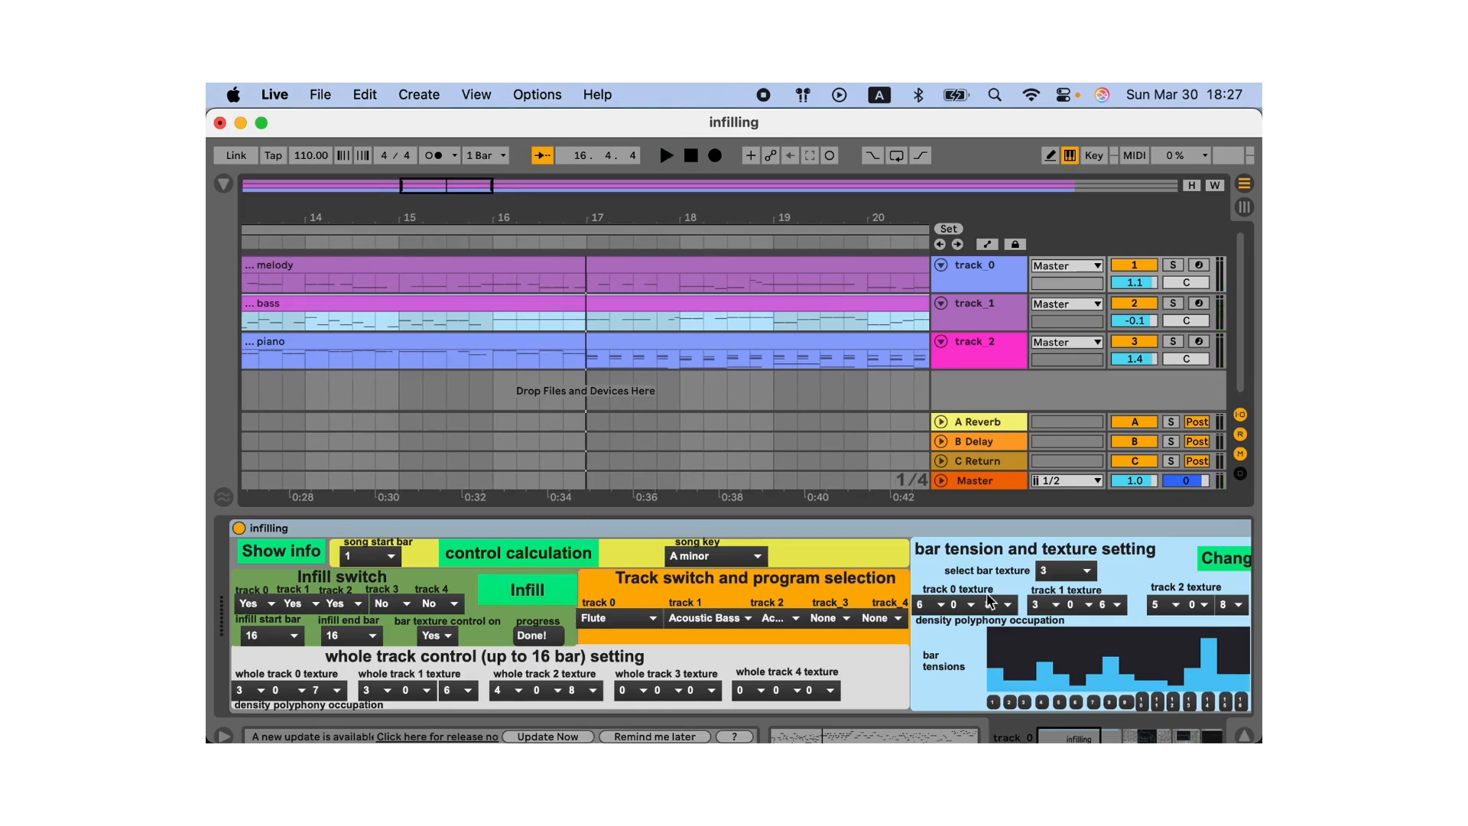
left_click(557, 590)
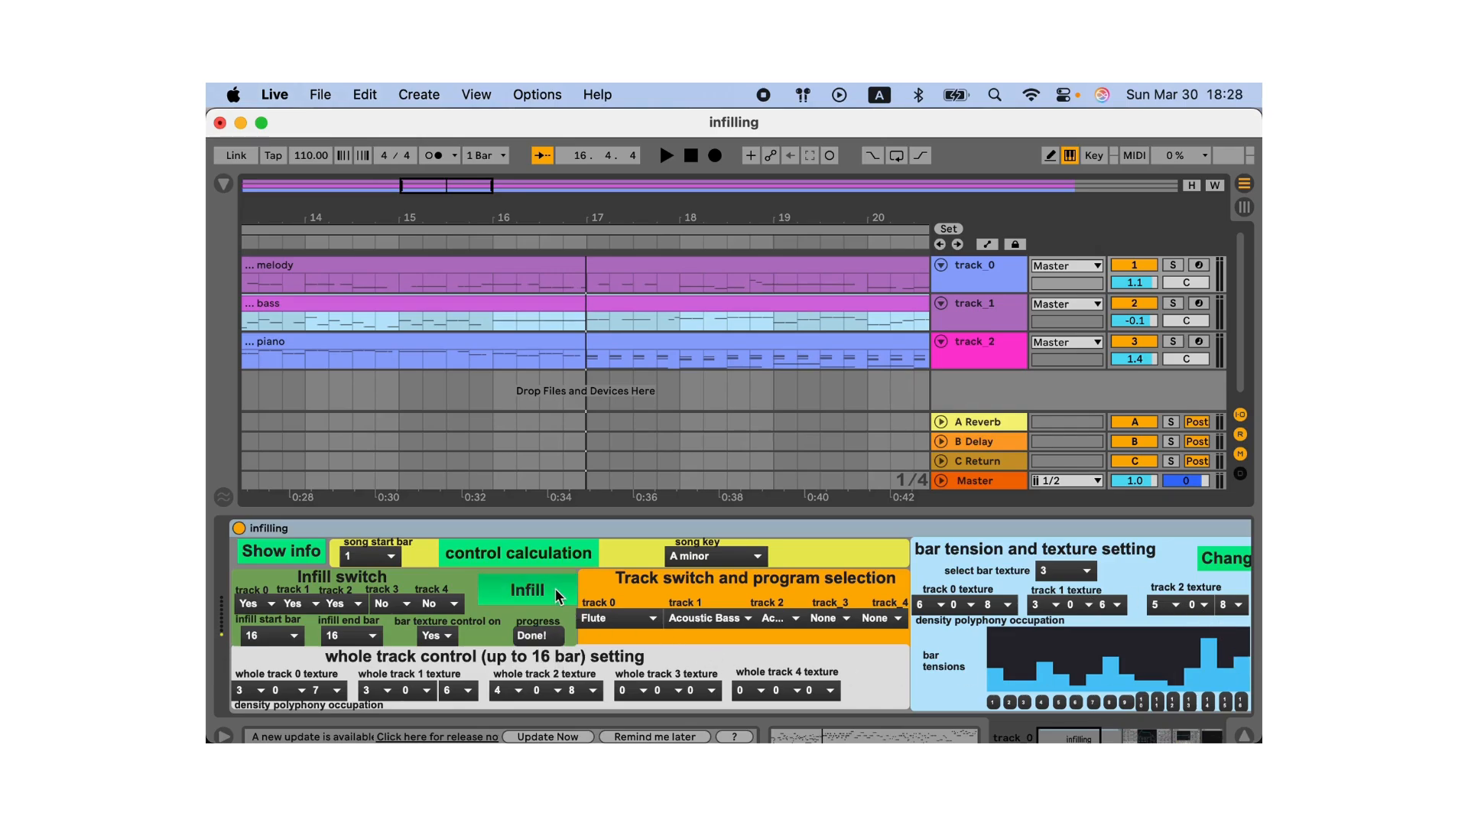
left_click(490, 243)
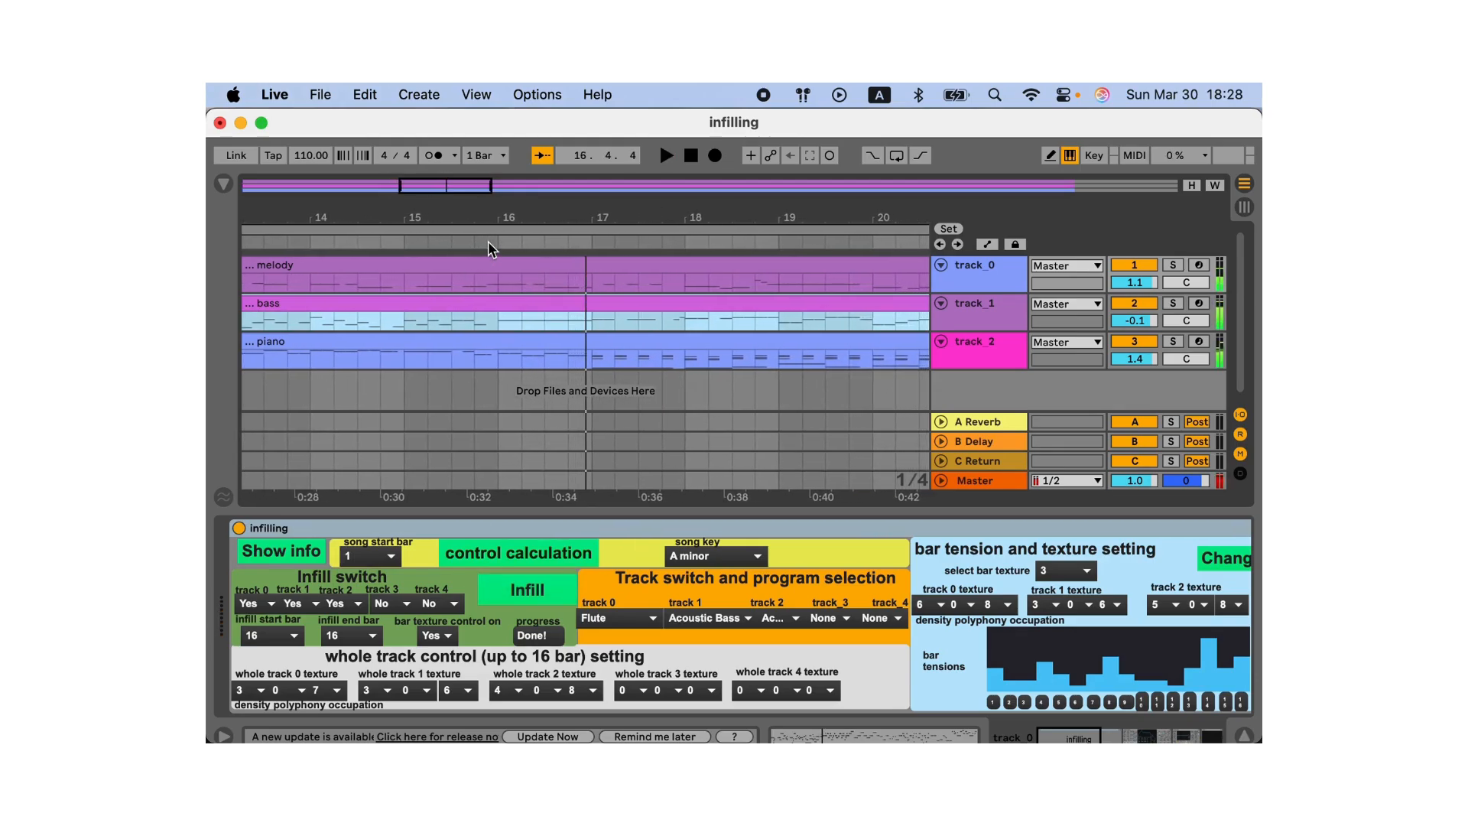
left_click(400, 243)
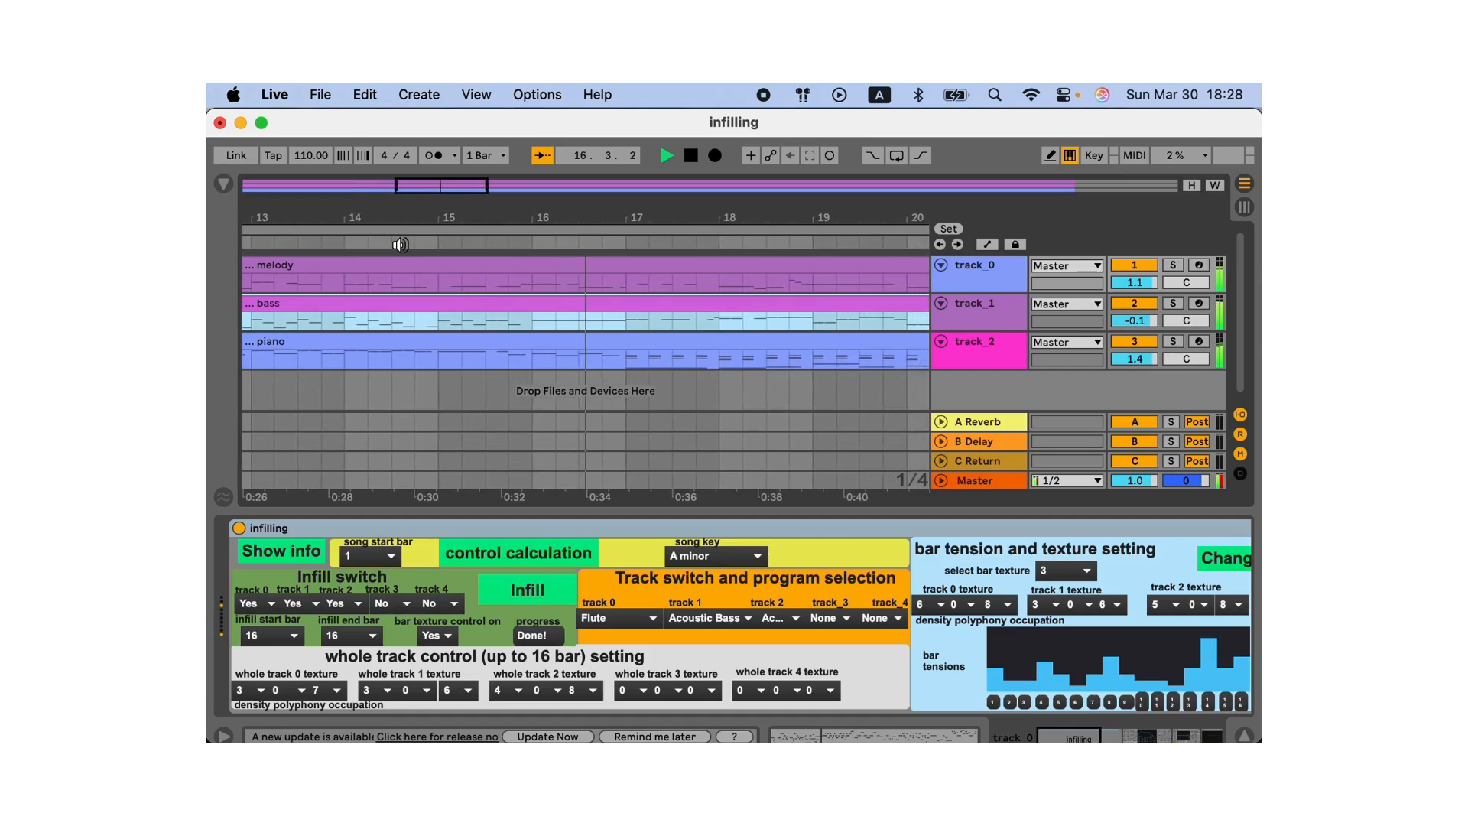
key("space")
scroll(459, 306, "left", 10)
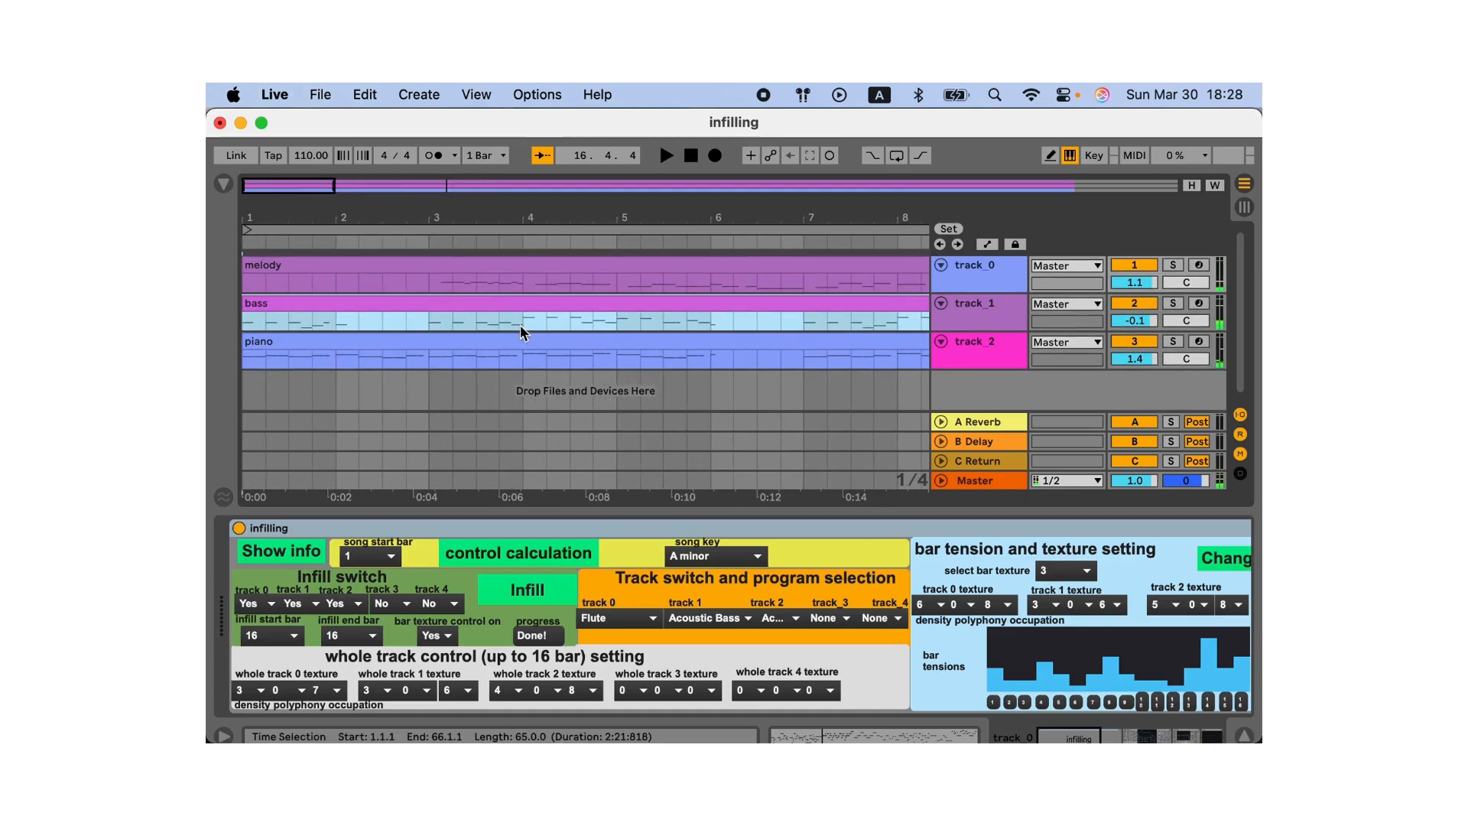